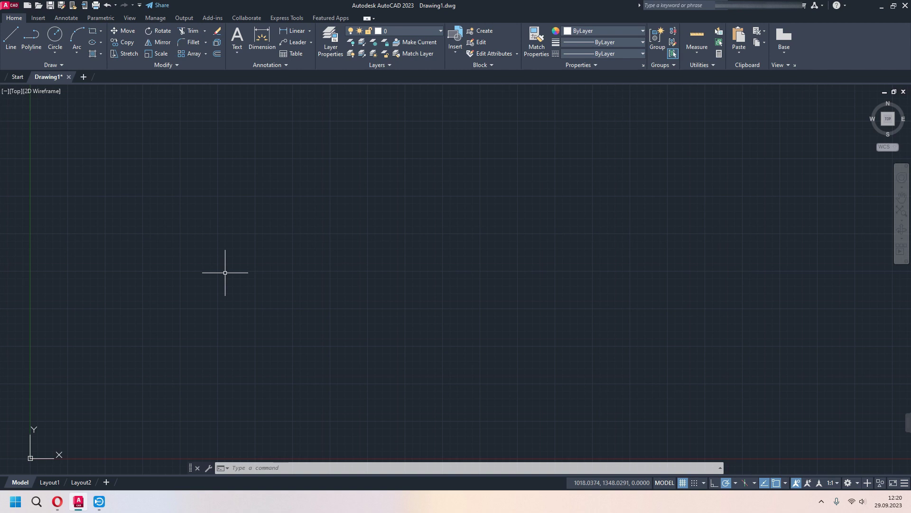
Attach 1.jpg as a reference image at scale 1 and bring it into view
text(I)
text(MAGE)
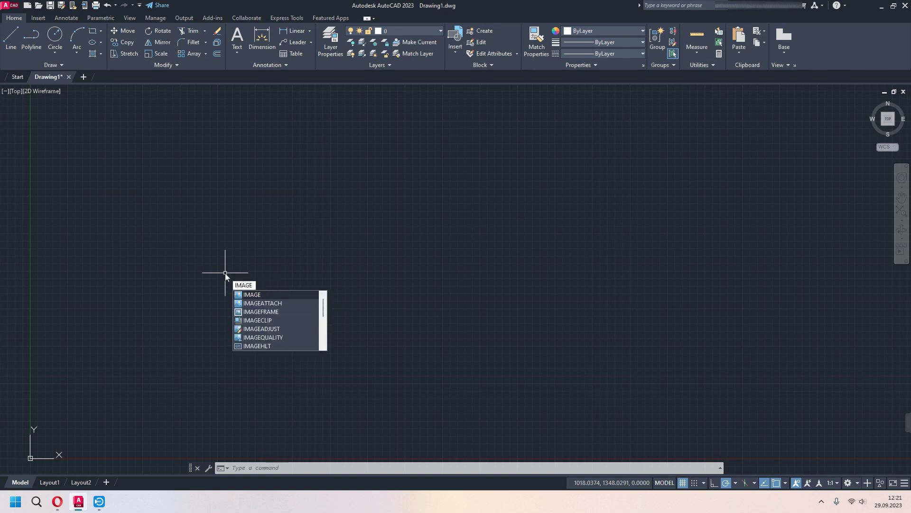
click(264, 303)
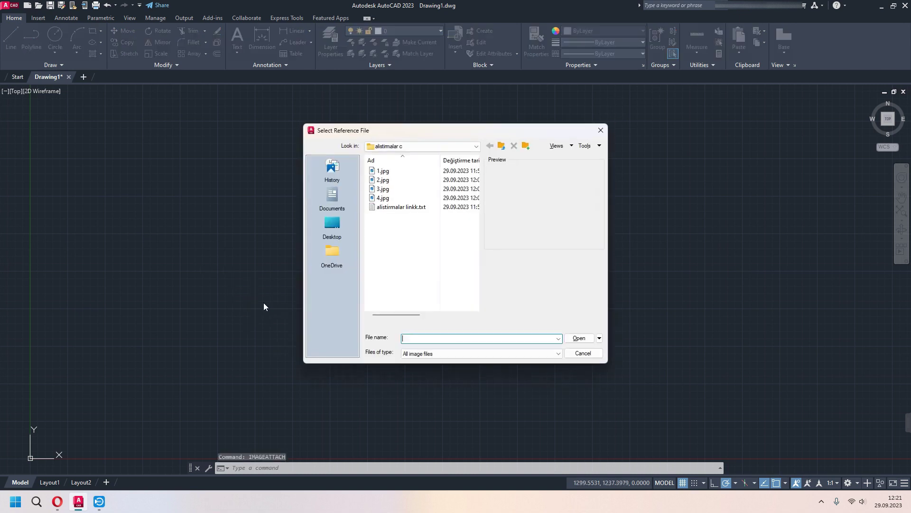
click(385, 171)
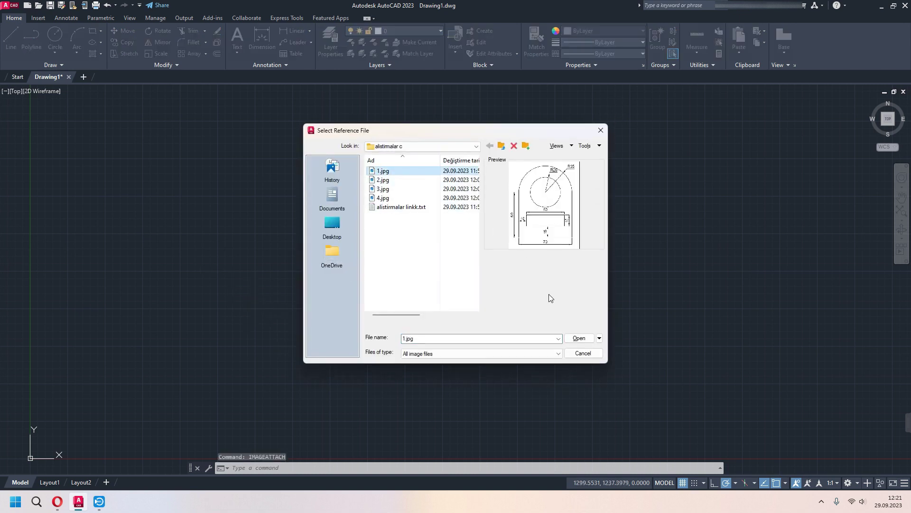
click(577, 338)
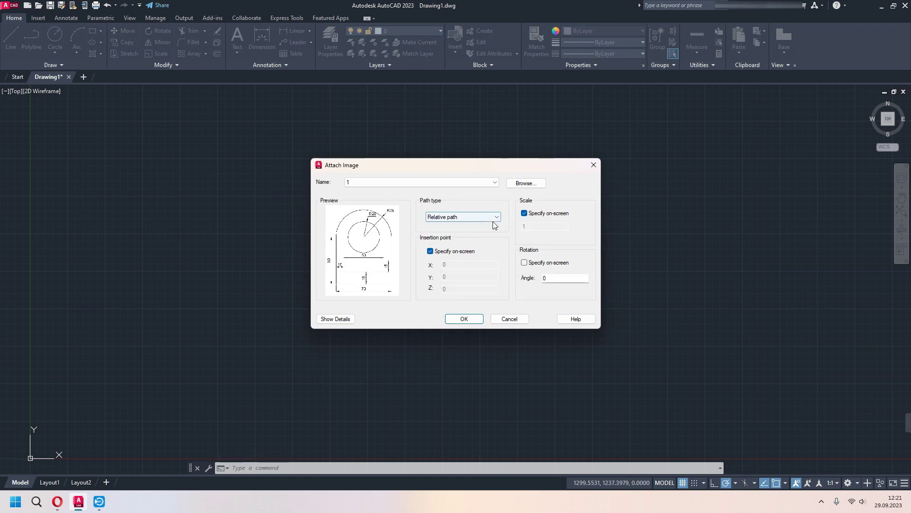
click(465, 319)
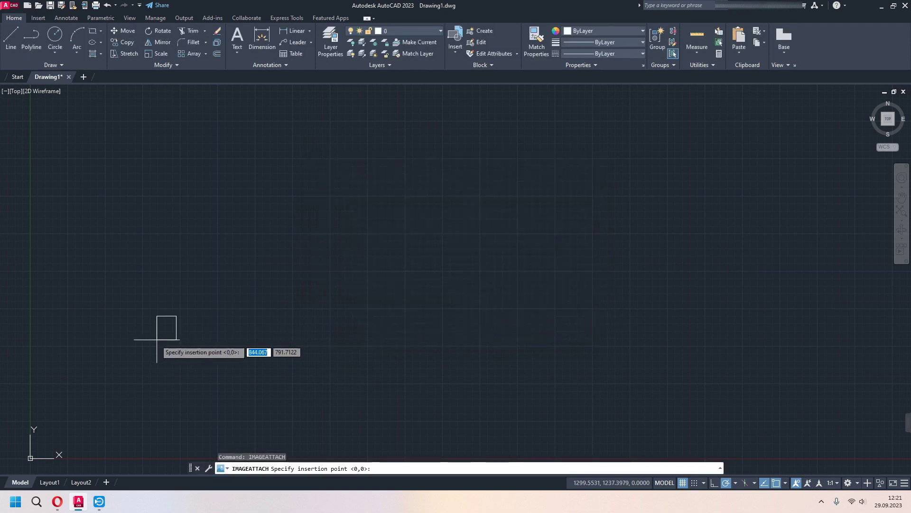
click(178, 302)
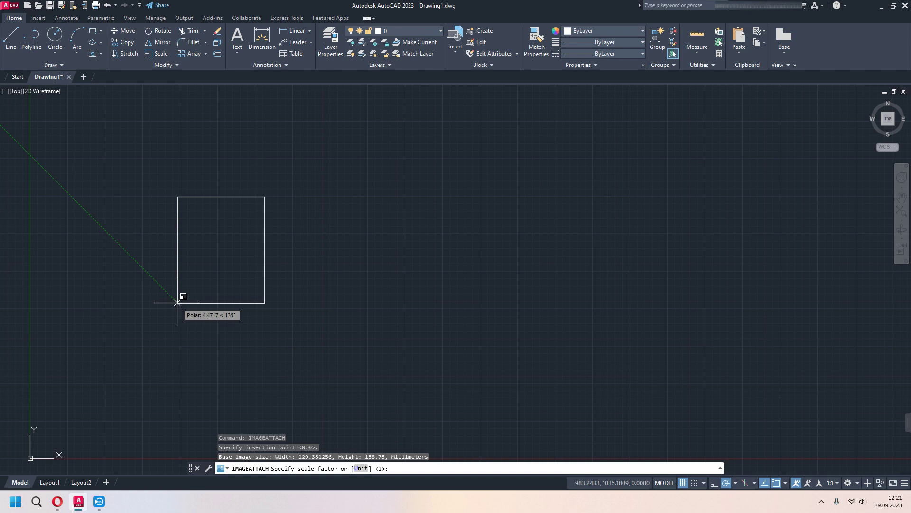
key(Return)
mouse_move(306, 314)
middle_down()
mouse_move(366, 279)
mouse_move(378, 329)
middle_up()
scroll(365, 279, up, 2)
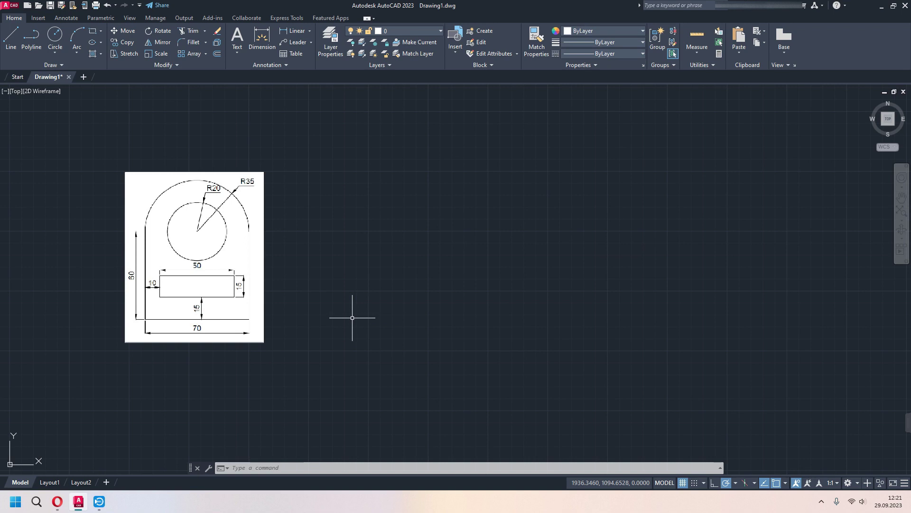
middle_drag(352, 317, 337, 324)
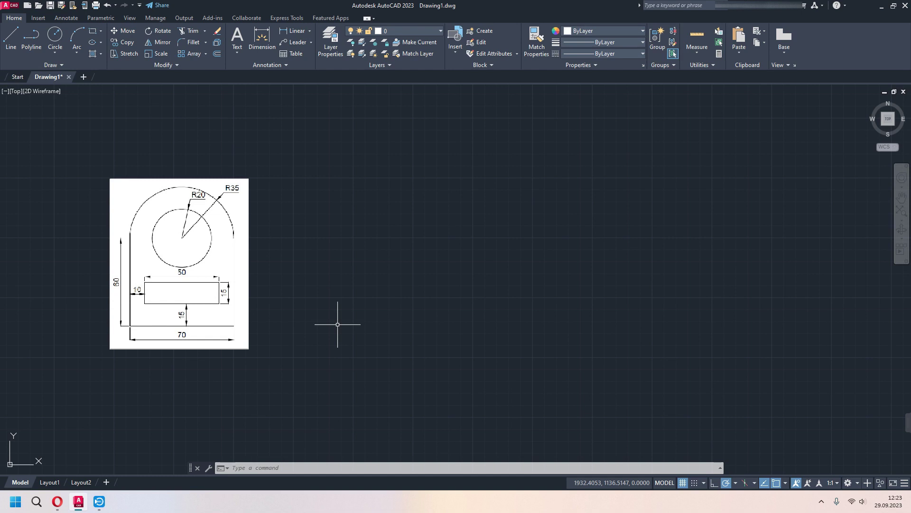
Scale the reference picture by about 0.4559 from its top-right corner
scroll(338, 324, up, 2)
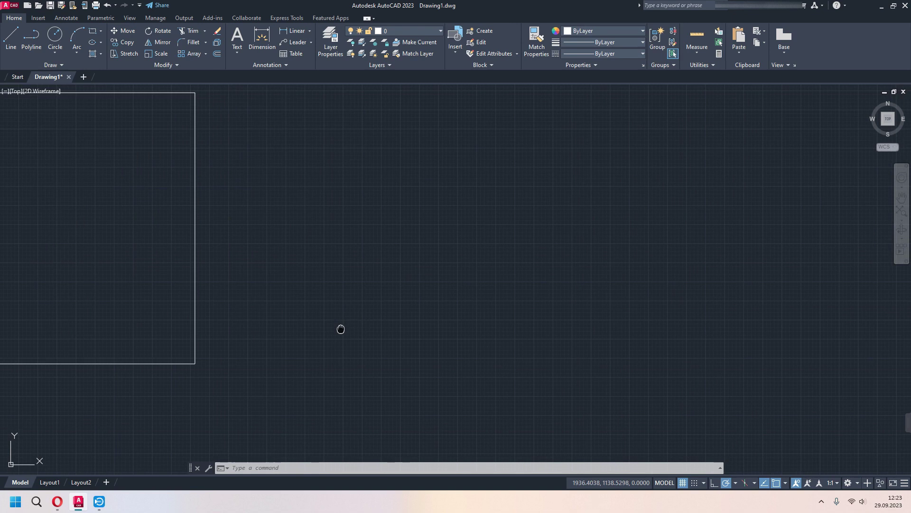
click(209, 251)
key(Escape)
click(300, 105)
click(12, 393)
text(sc)
key(Return)
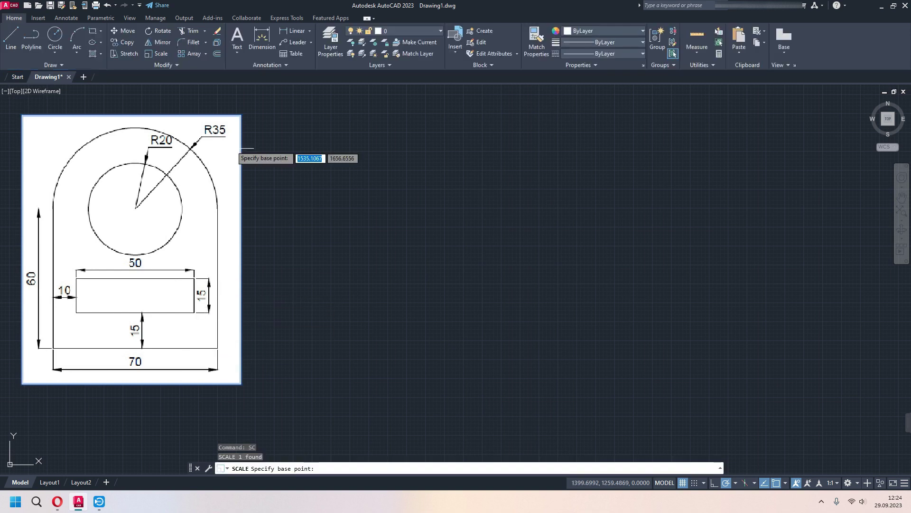
click(240, 116)
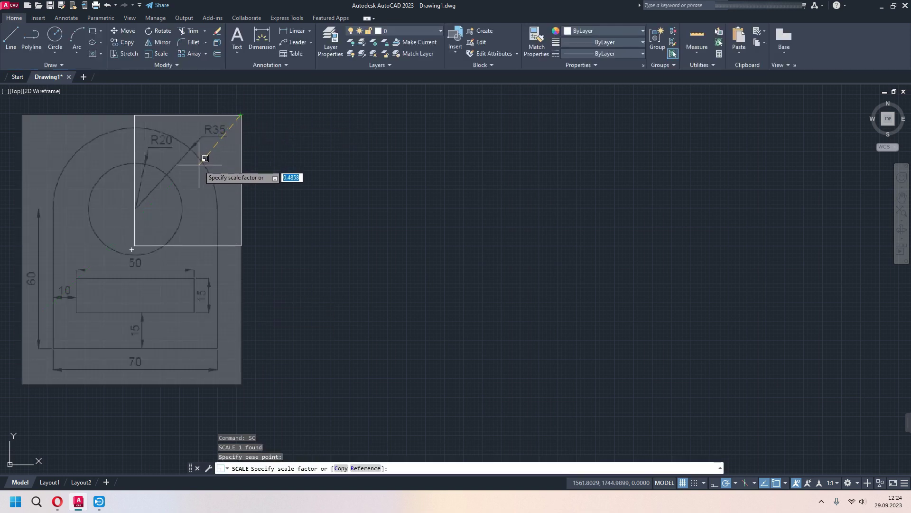
click(202, 162)
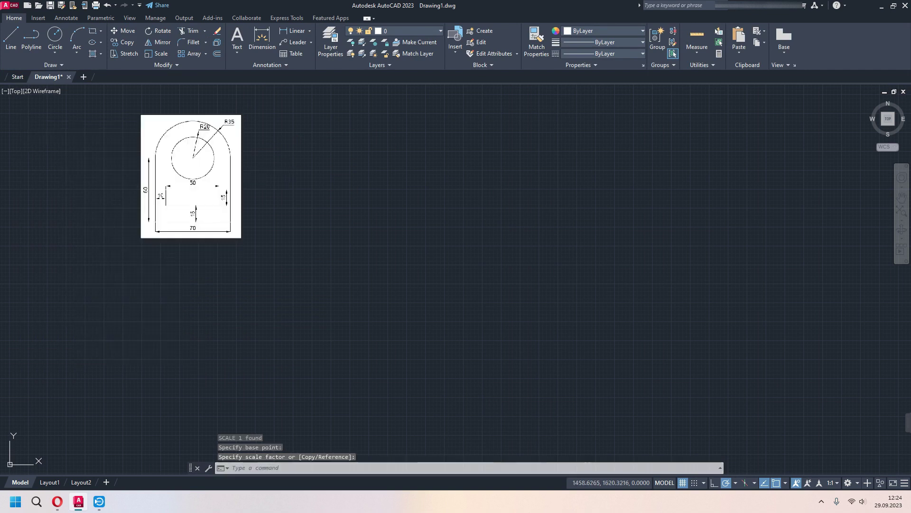
mouse_move(312, 216)
middle_down()
mouse_move(305, 285)
mouse_move(456, 325)
mouse_move(481, 316)
middle_up()
scroll(304, 282, up, 4)
text(l)
key(Return)
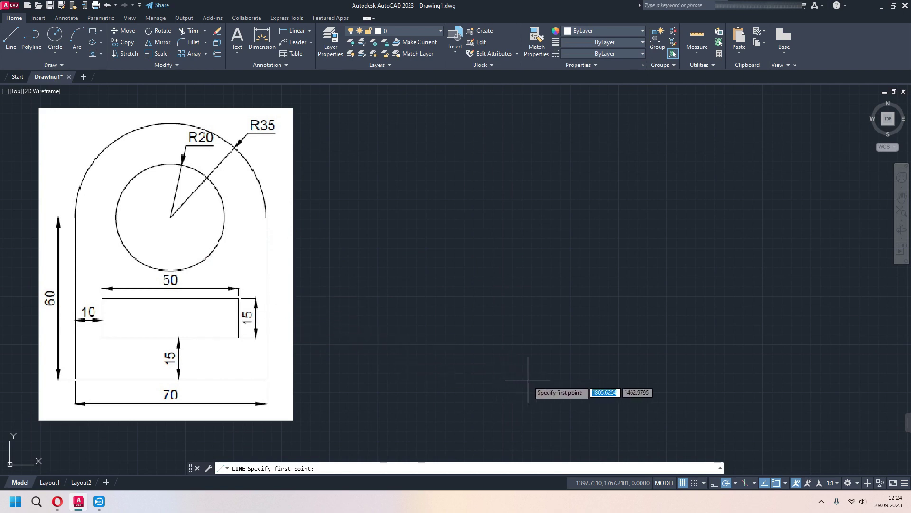
Draw a closed rectangle from line segments, 70 leftward and 60 upward, beside the picture
click(527, 380)
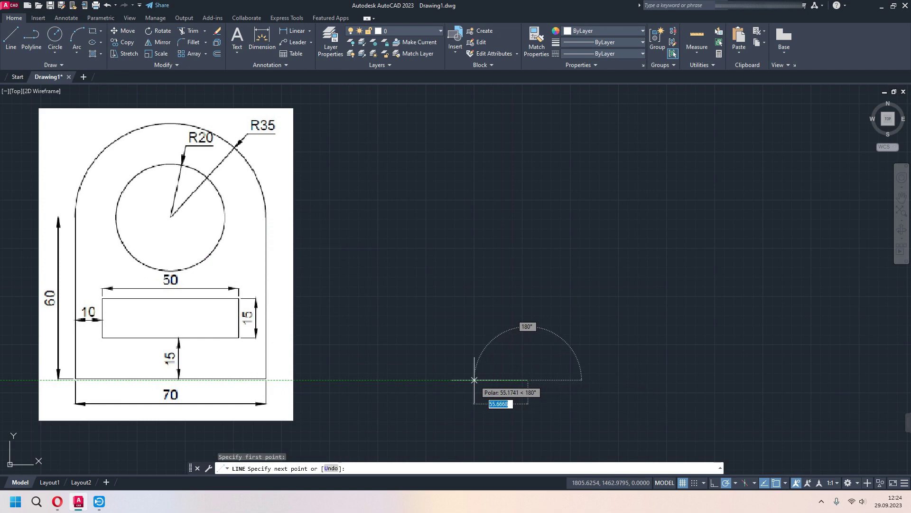
text(70)
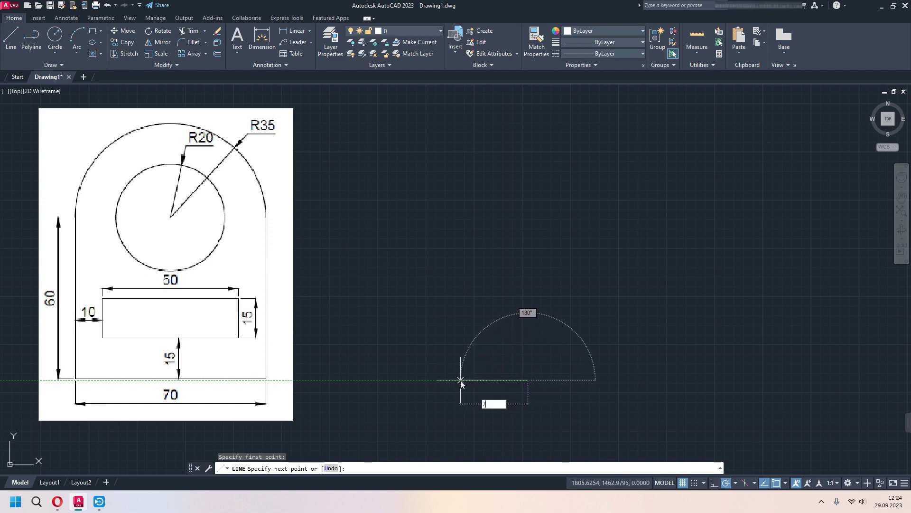
key(Return)
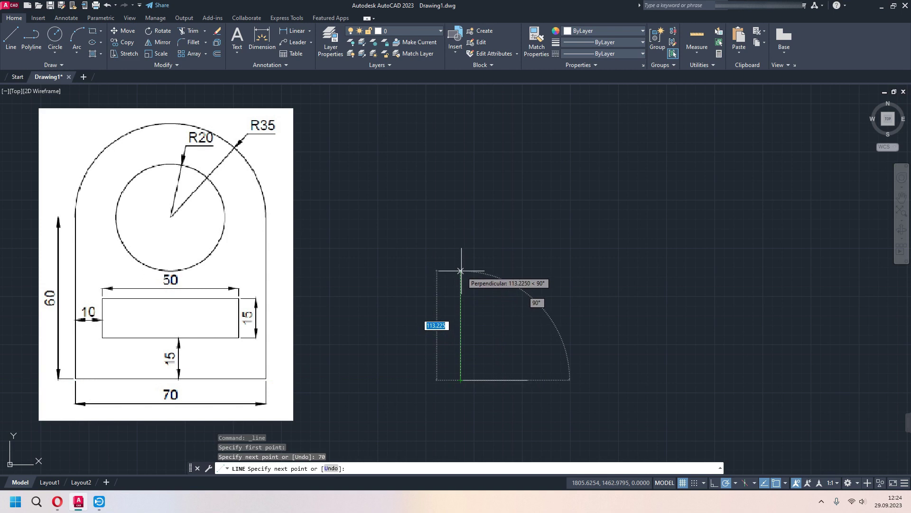
text(60)
key(Return)
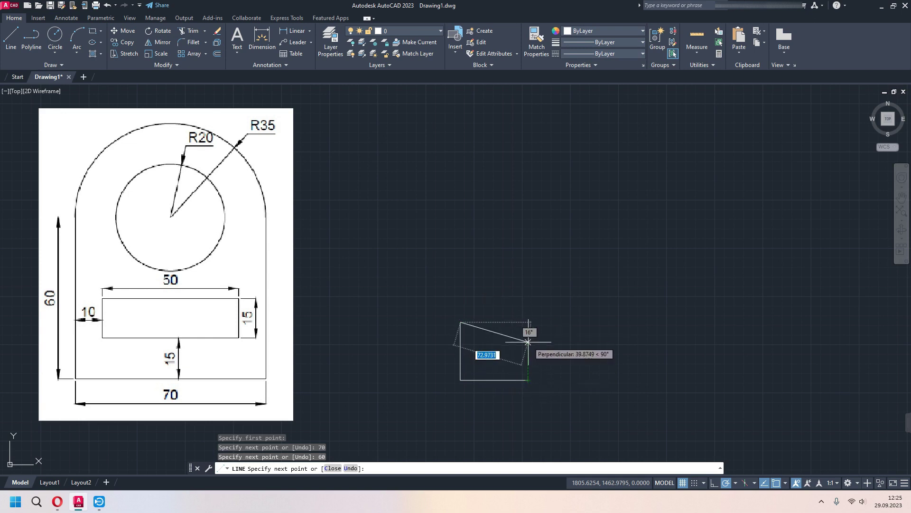
click(785, 483)
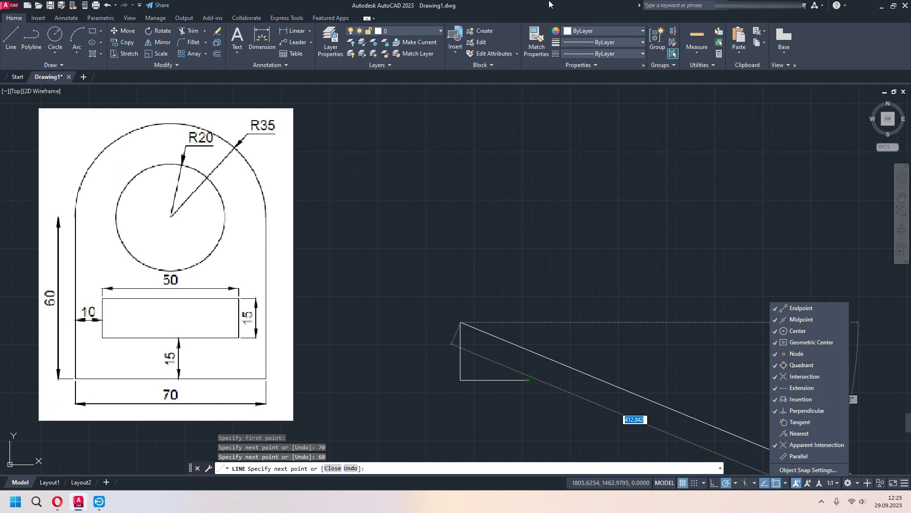
key(Escape)
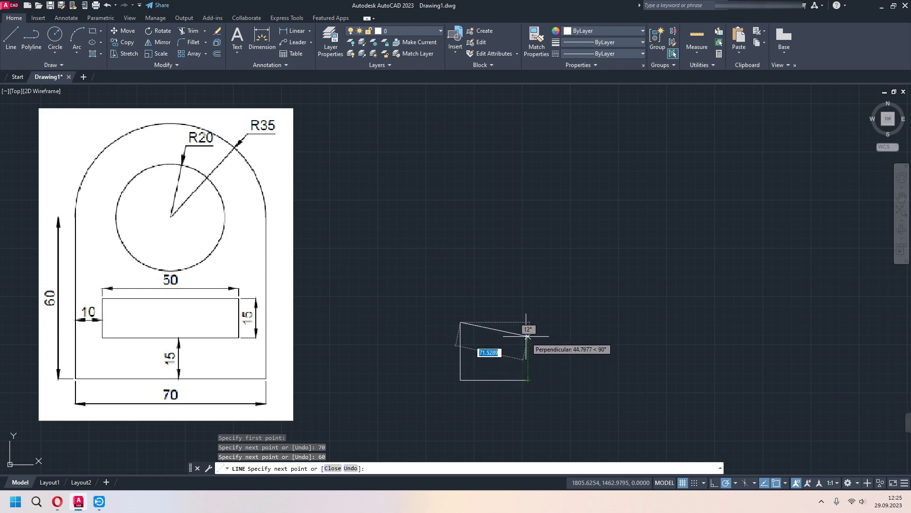
click(527, 323)
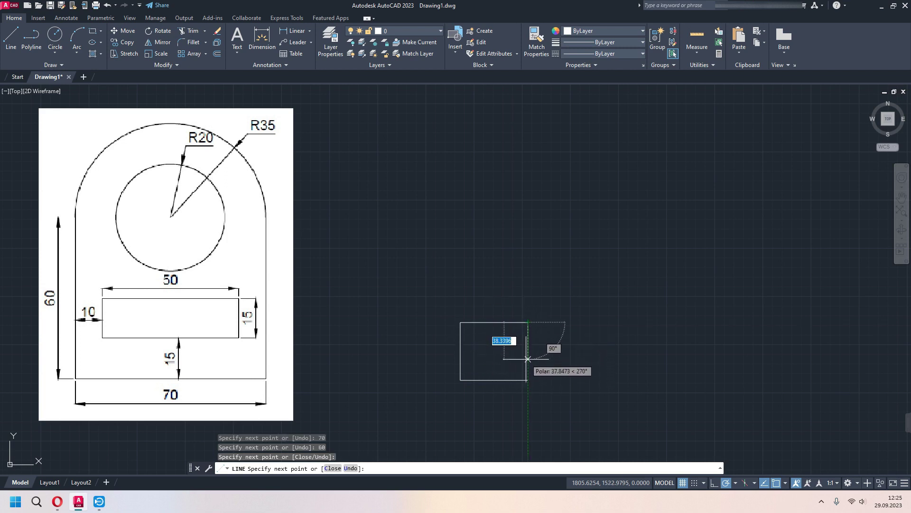
click(527, 379)
key(Escape)
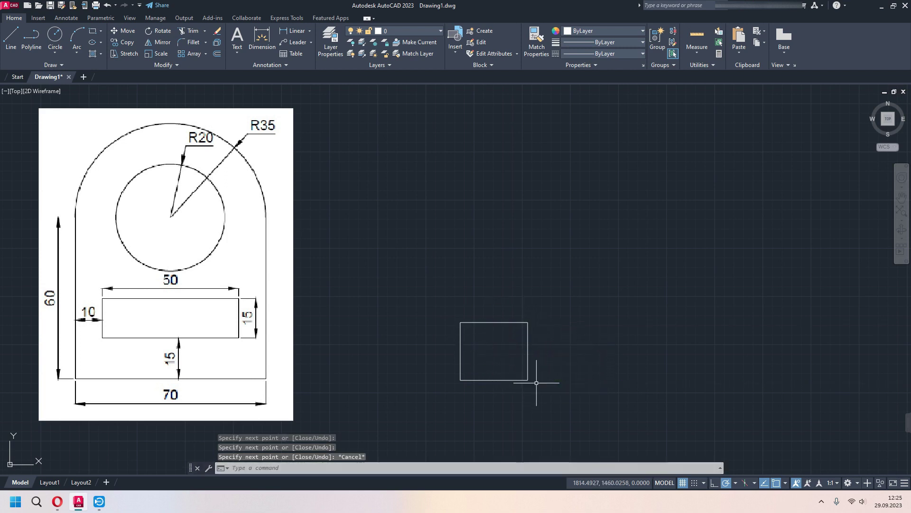
Scale the reference picture down again from its top-right corner
middle_drag(539, 376, 595, 379)
click(401, 109)
click(76, 416)
text(SC)
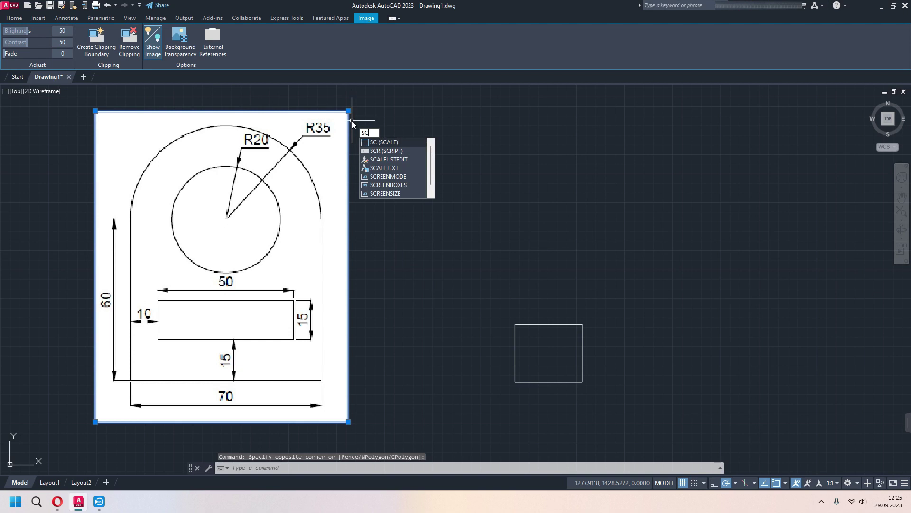
key(Escape)
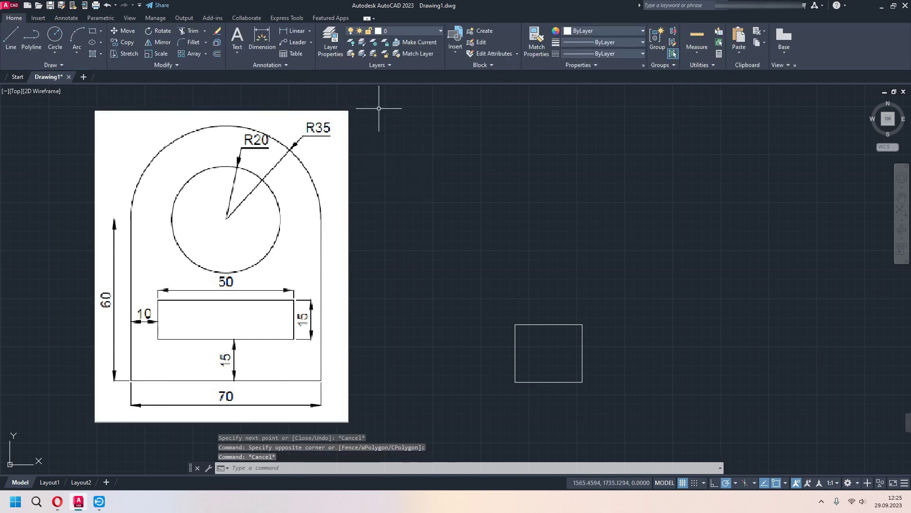
click(379, 108)
click(56, 441)
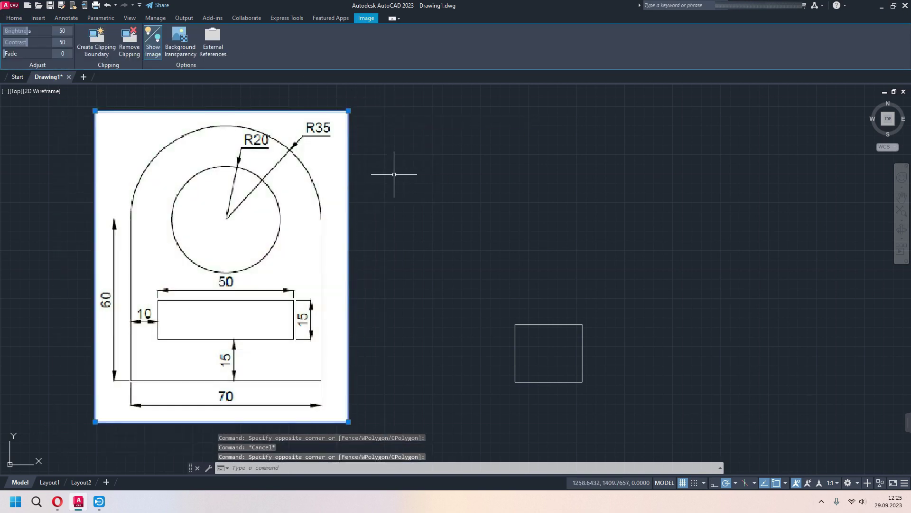
text(SC)
key(Return)
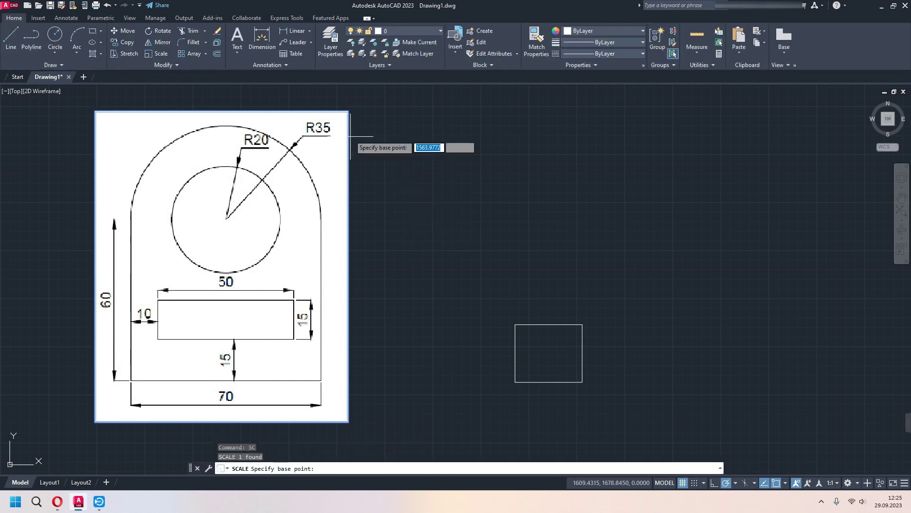
click(348, 112)
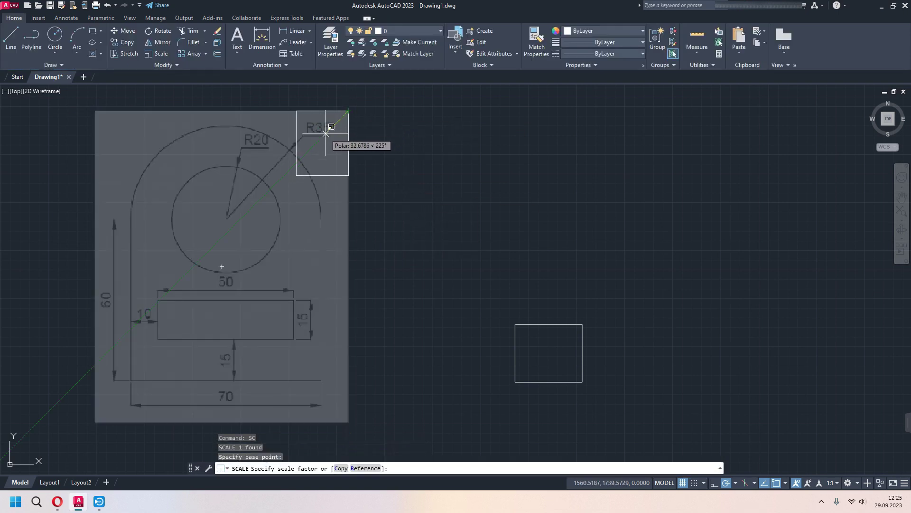
click(312, 147)
Move the shrunken picture by its top-right corner to a new position
click(365, 107)
click(221, 238)
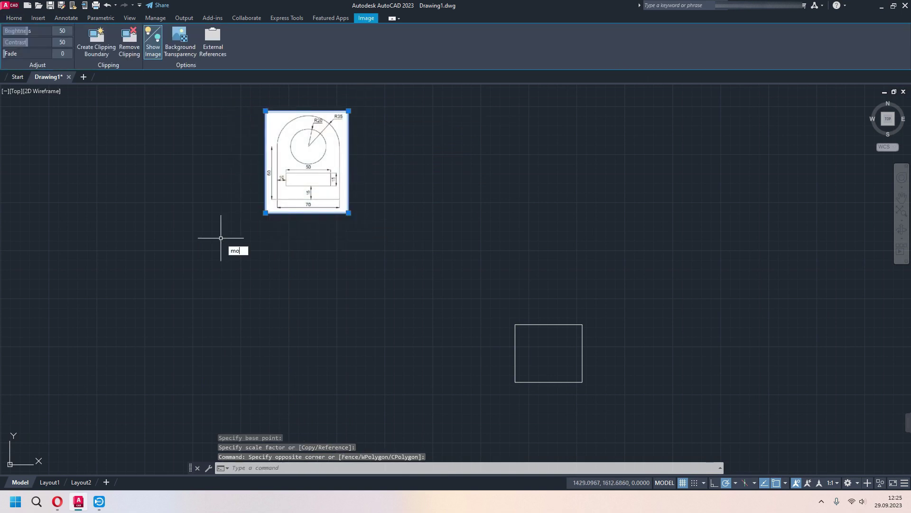
key(Return)
click(348, 111)
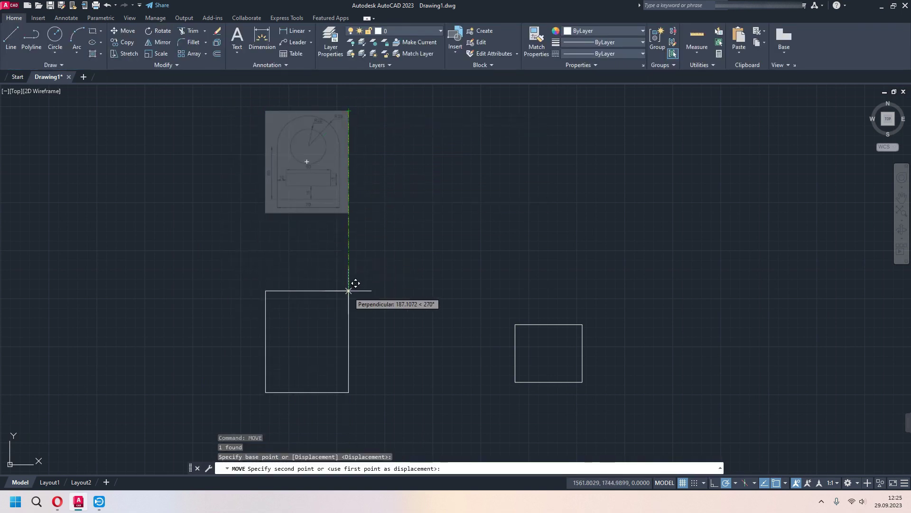
click(434, 303)
middle_drag(602, 342, 578, 263)
scroll(520, 276, up, 2)
scroll(521, 276, up, 2)
mouse_move(521, 277)
middle_down()
mouse_move(574, 292)
mouse_move(713, 297)
middle_up()
Move the 70 by 60 rectangle down and left so it sits just right of the picture
click(682, 169)
click(390, 385)
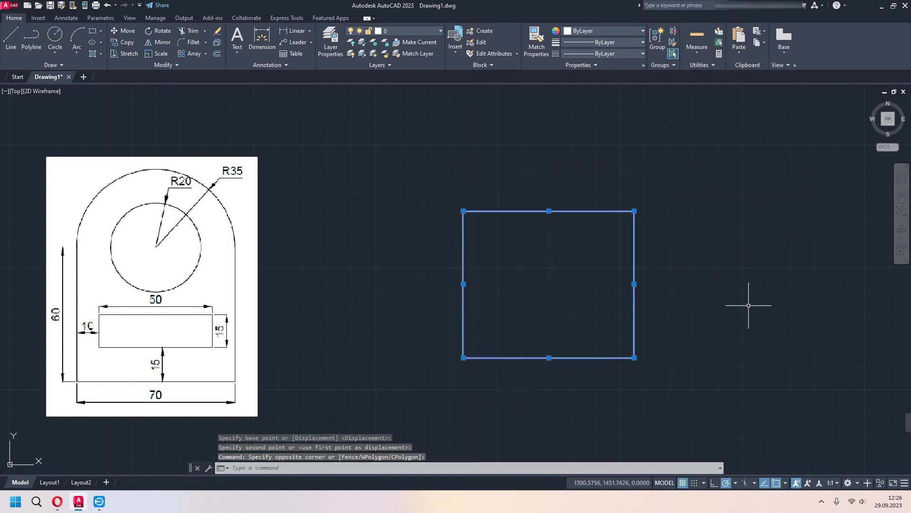
text(MO)
key(Return)
click(634, 357)
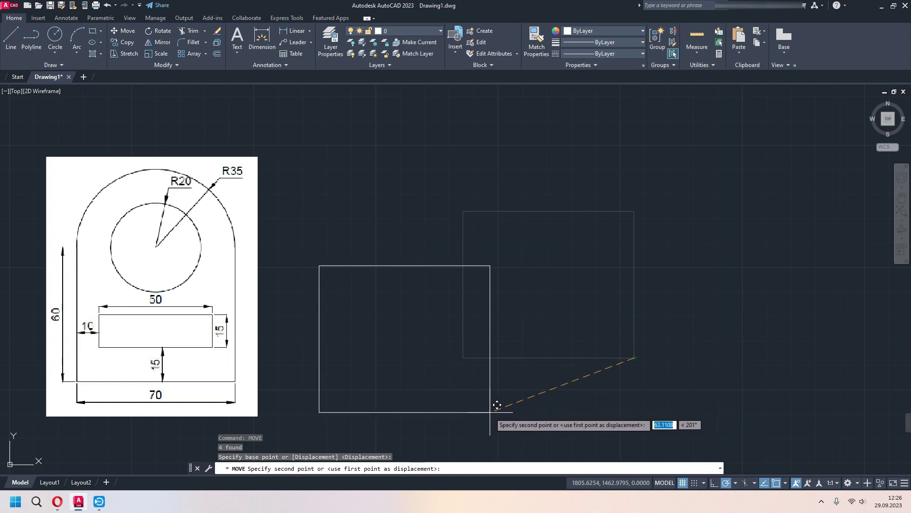
click(473, 412)
middle_drag(575, 328, 674, 316)
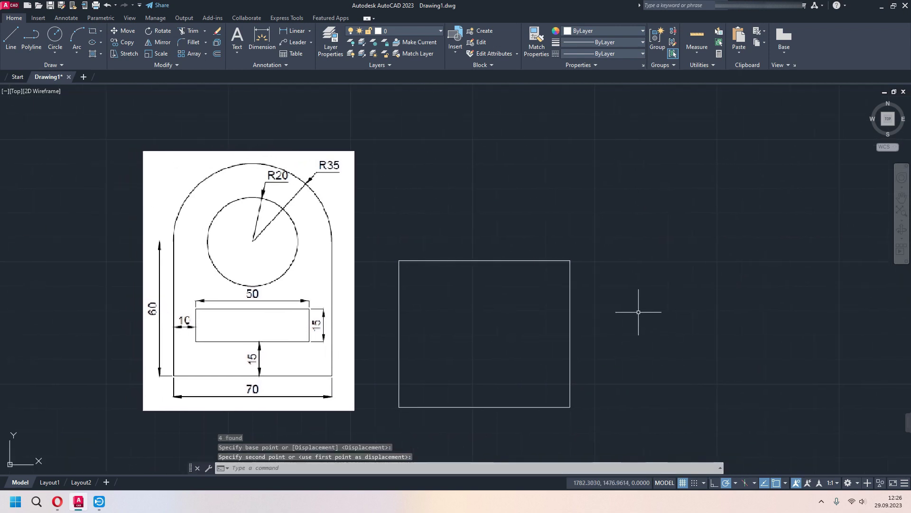
middle_drag(608, 317, 606, 309)
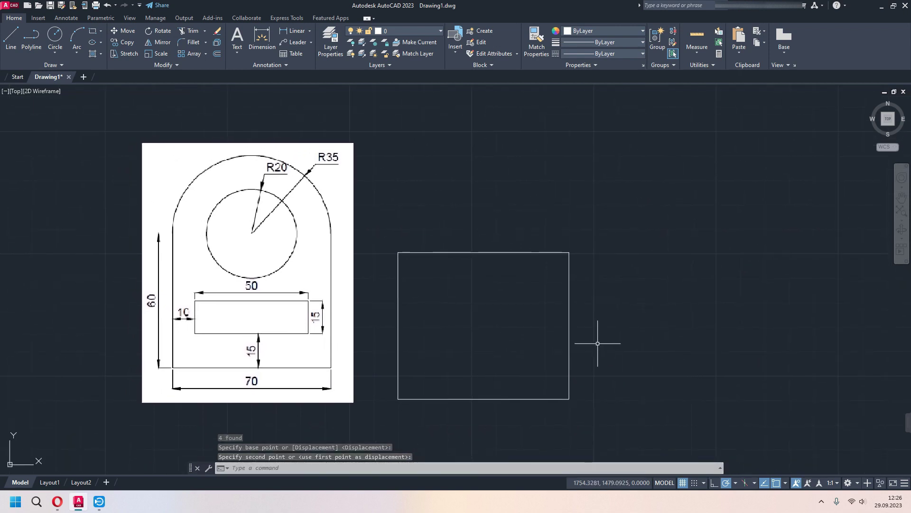
Begin a dimension at the square's bottom corners, then cancel it
click(262, 38)
click(569, 399)
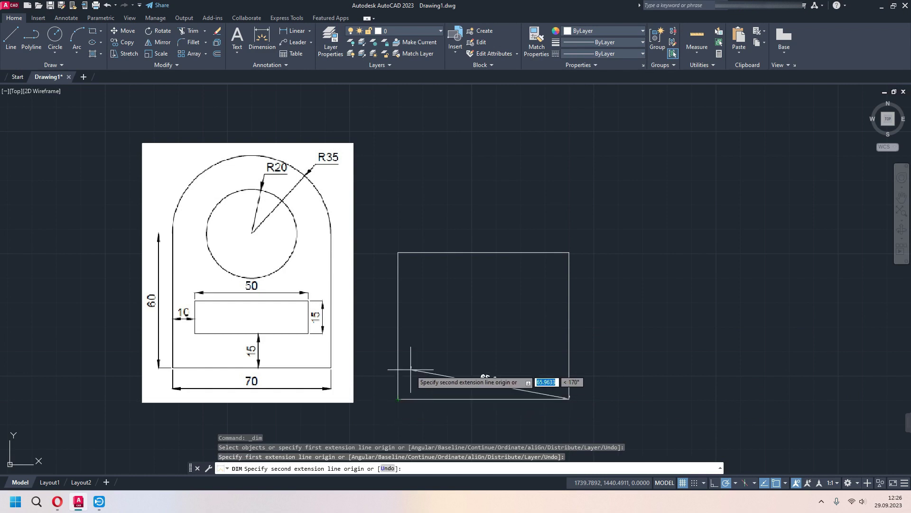
key(Escape)
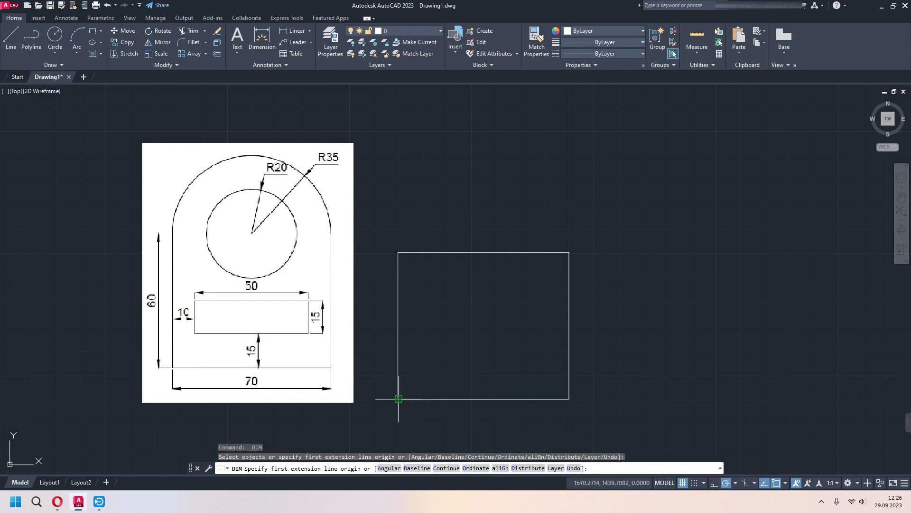
click(399, 399)
key(Escape)
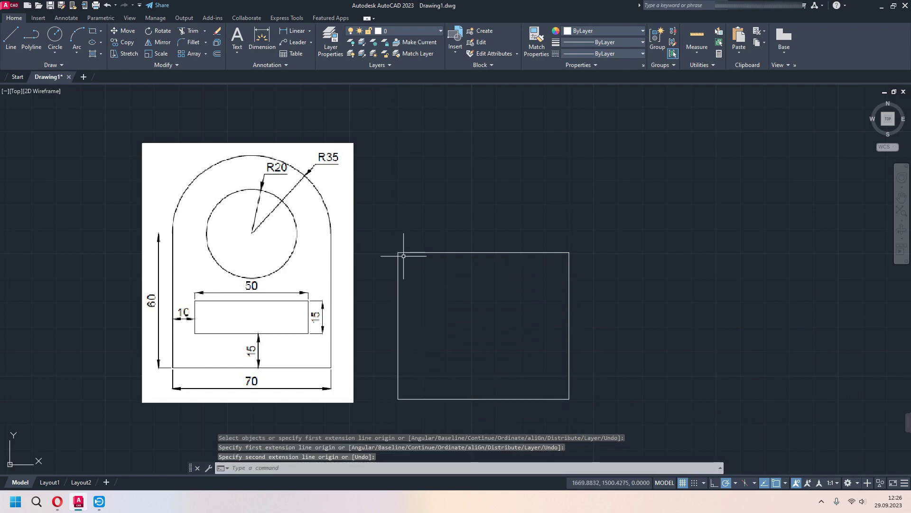
middle_drag(451, 310, 442, 321)
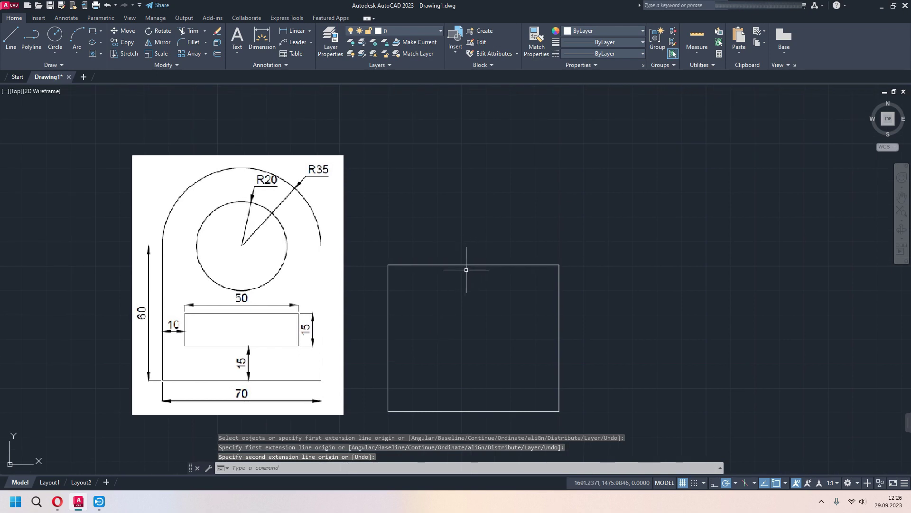
middle_drag(487, 338, 493, 298)
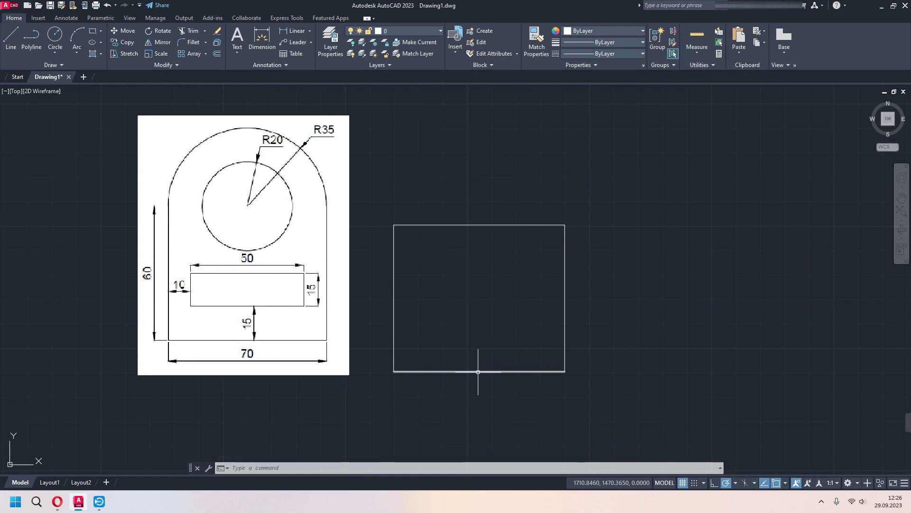
Draw a closed slot from 15 above the bottom midpoint: 25 right, 15 up, 50 left, down
text(l)
key(Return)
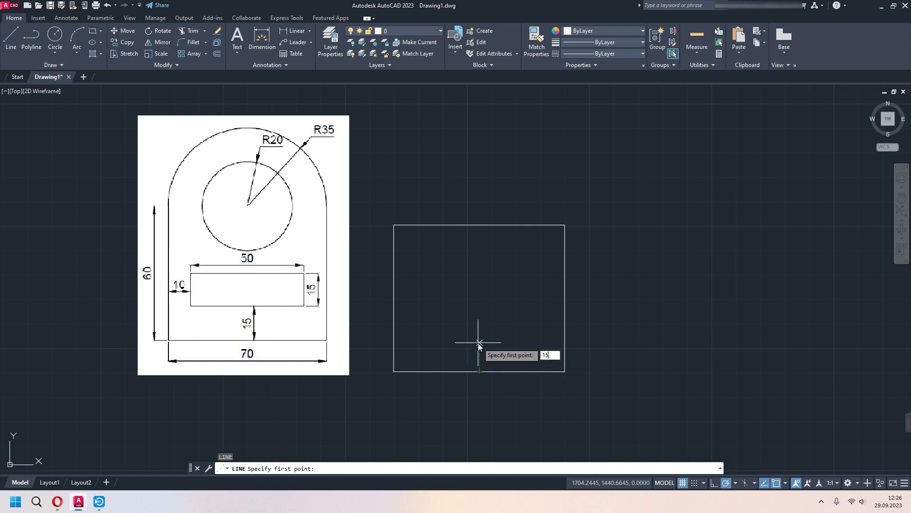
key(Return)
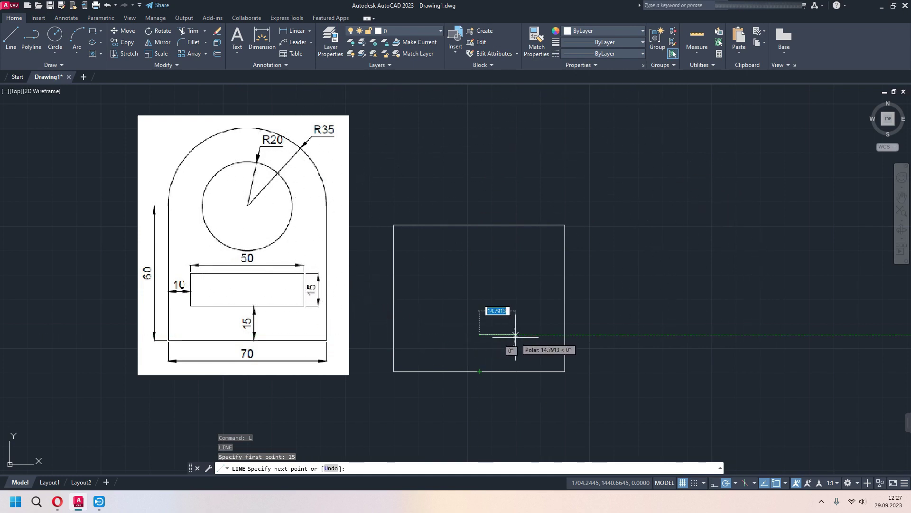
text(25)
key(Return)
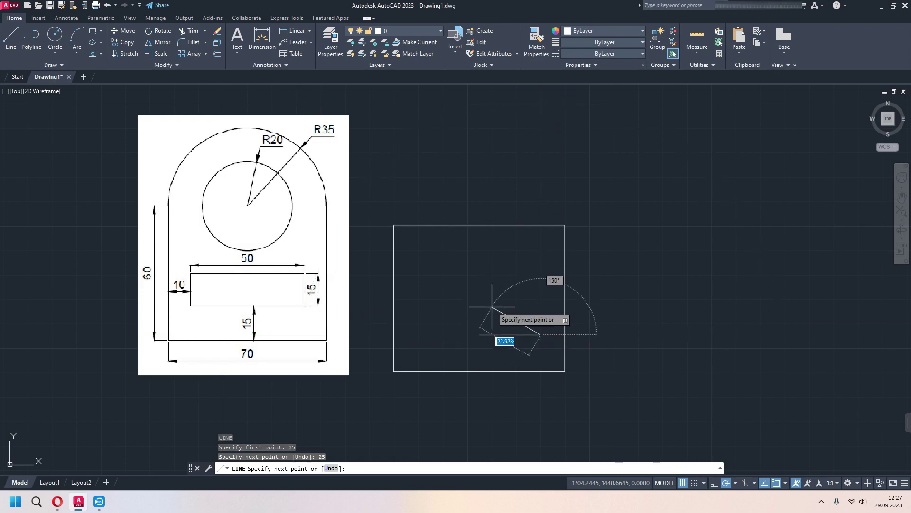
text(15)
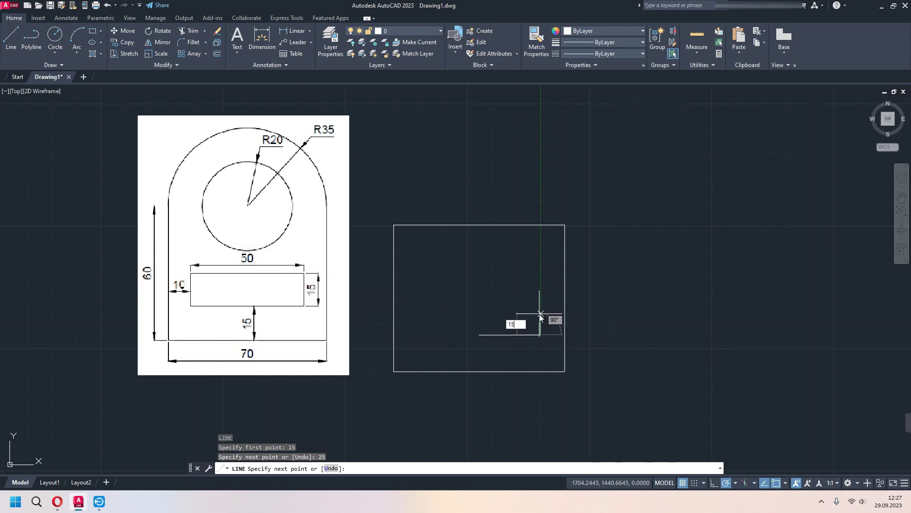
key(Return)
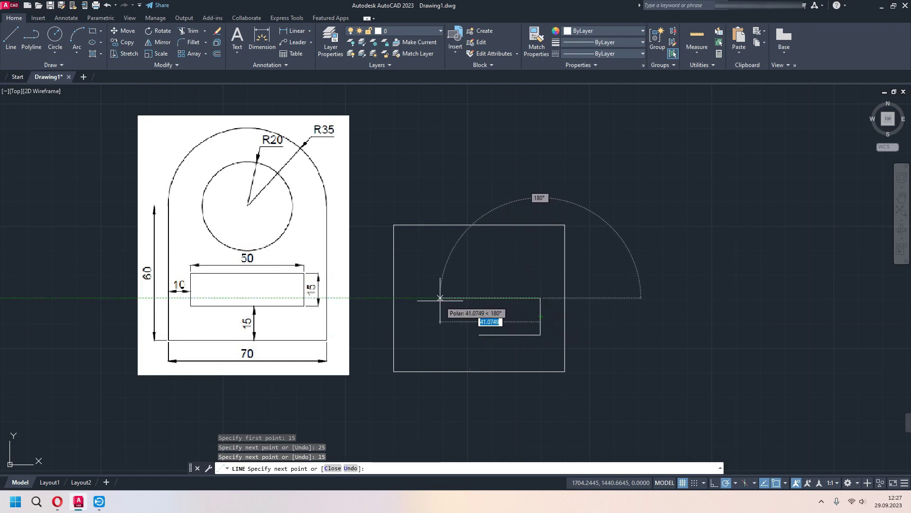
text(50)
key(Return)
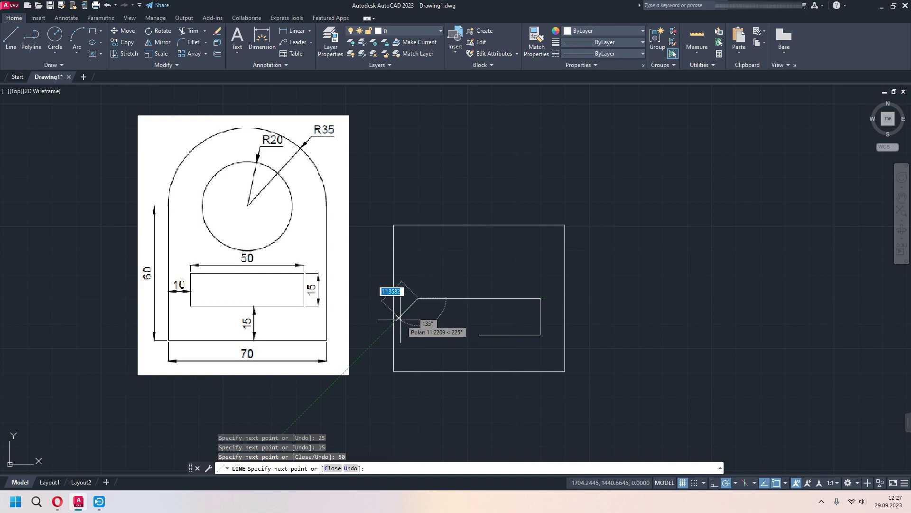
click(418, 334)
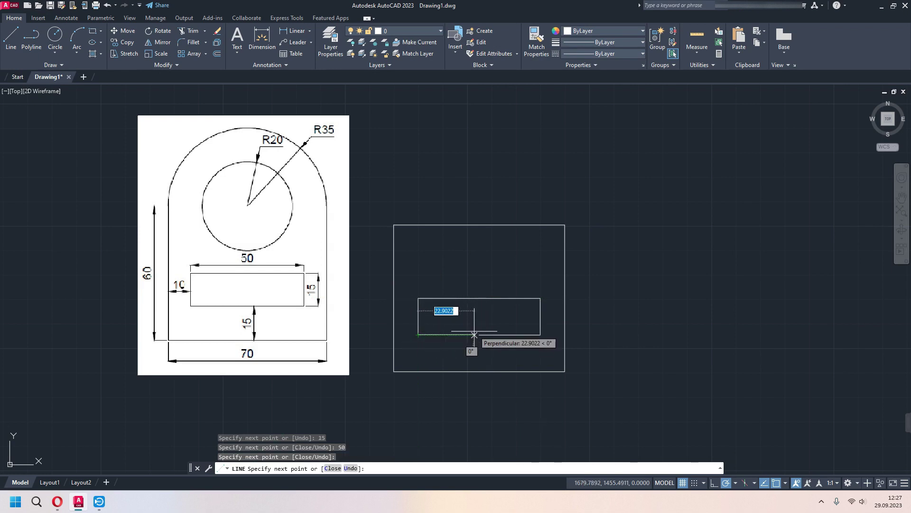
text(c)
key(Return)
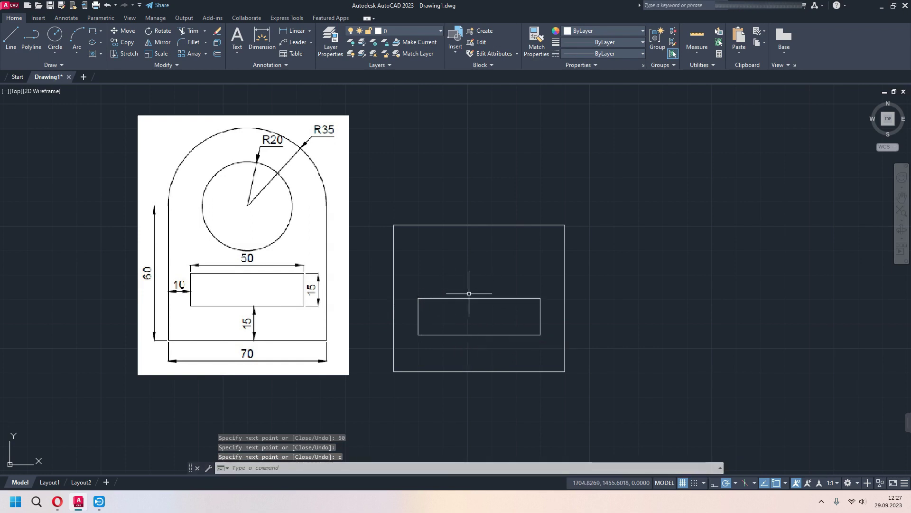
click(262, 38)
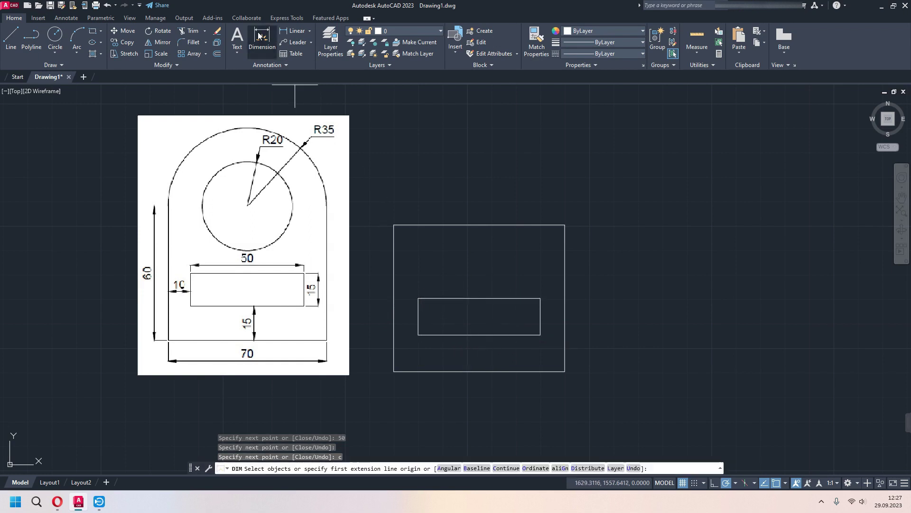
click(418, 297)
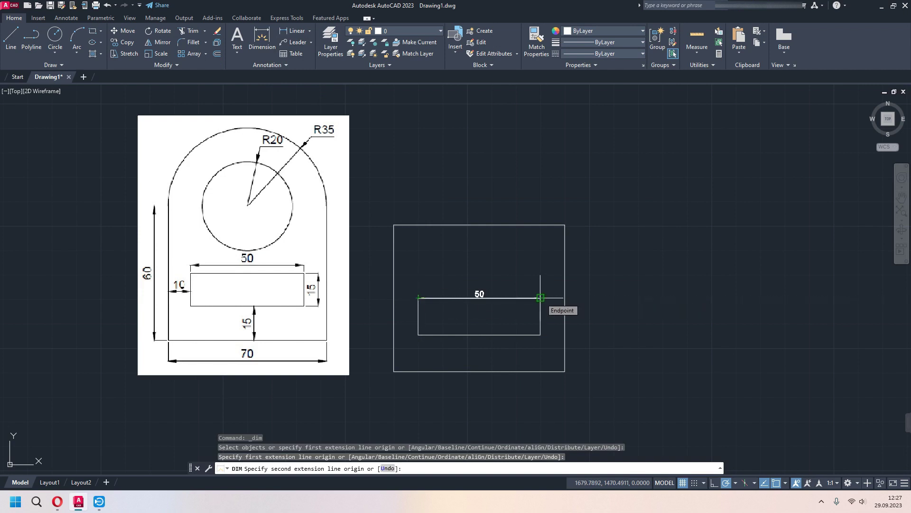
key(Escape)
key(Return)
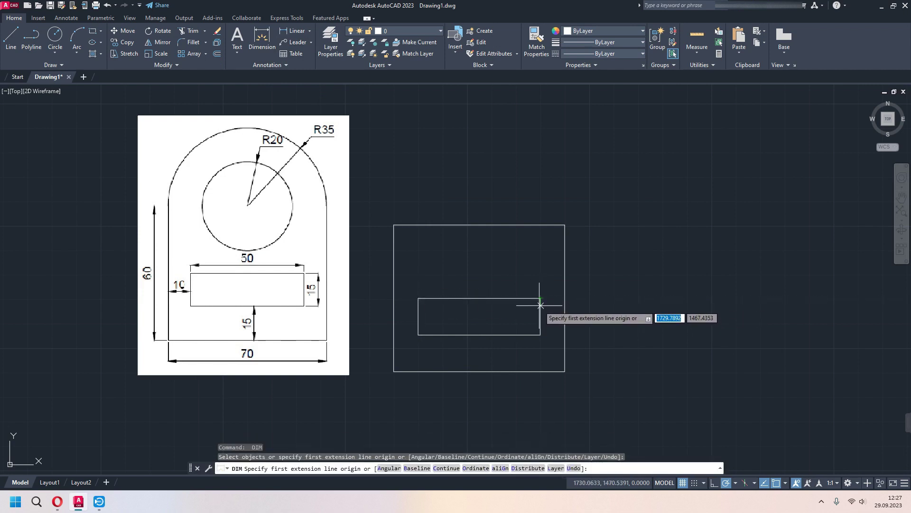
click(540, 300)
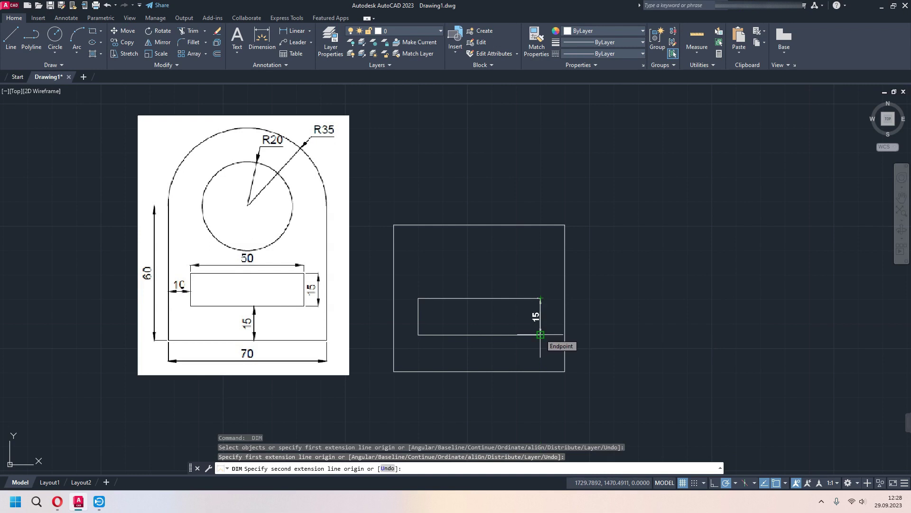
key(Escape)
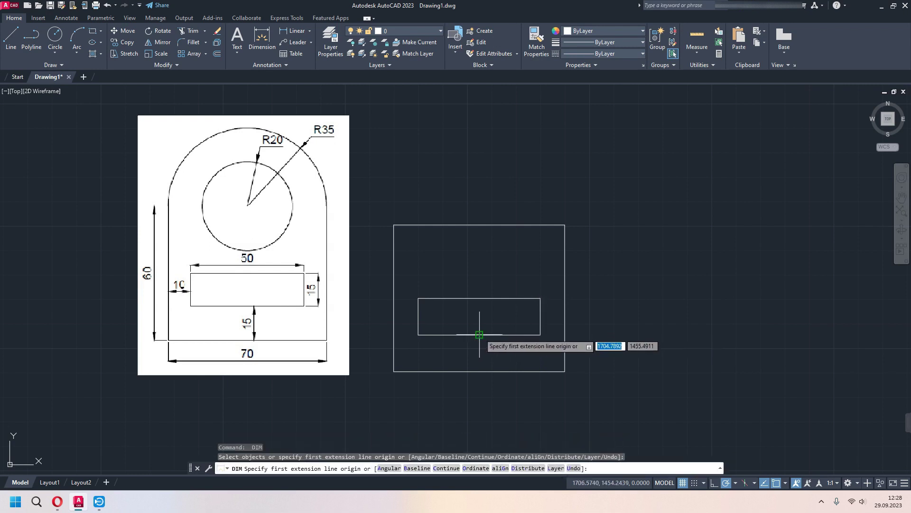
click(480, 335)
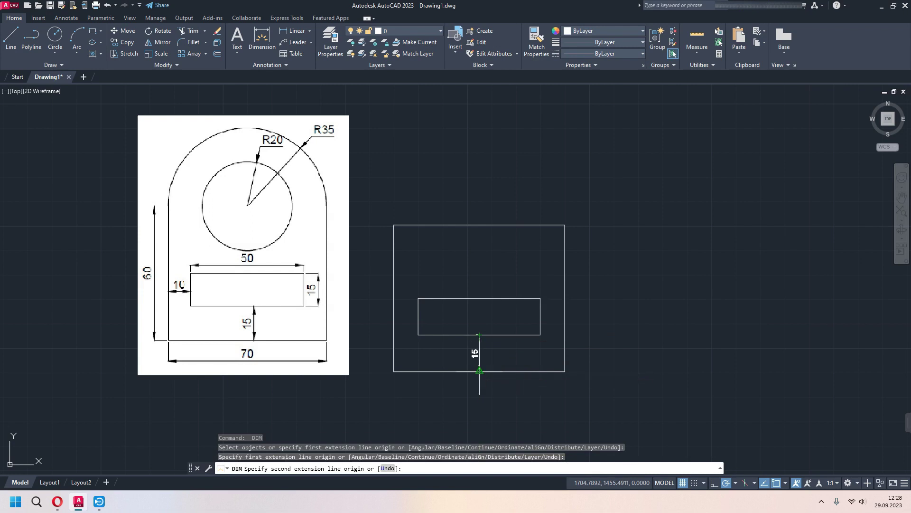
key(Escape)
key(Return)
click(418, 317)
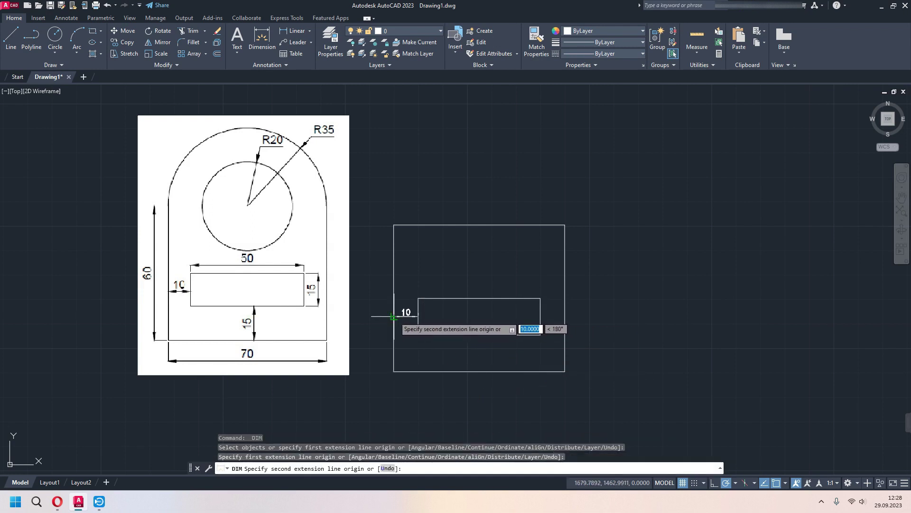
key(Escape)
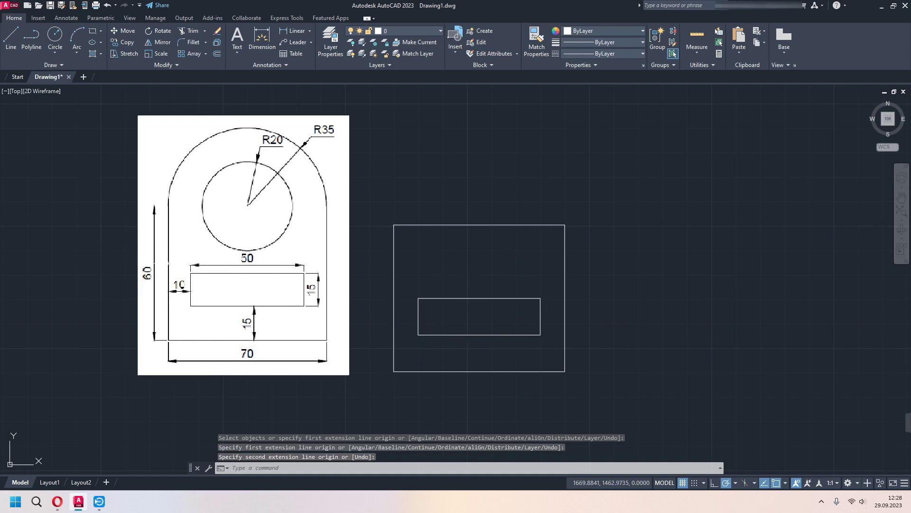
mouse_move(522, 316)
middle_down()
mouse_move(519, 332)
mouse_move(490, 336)
middle_up()
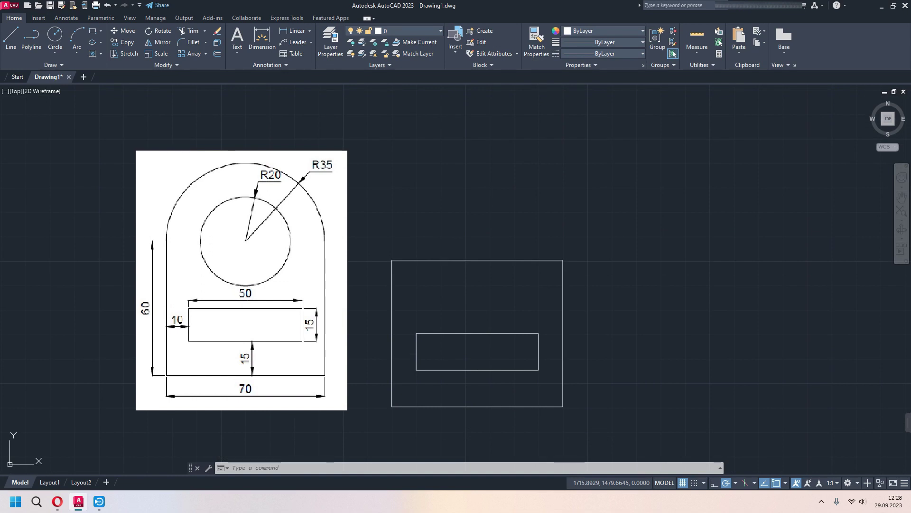
Draw a radius 20 circle centred on the square's top-edge midpoint
click(55, 53)
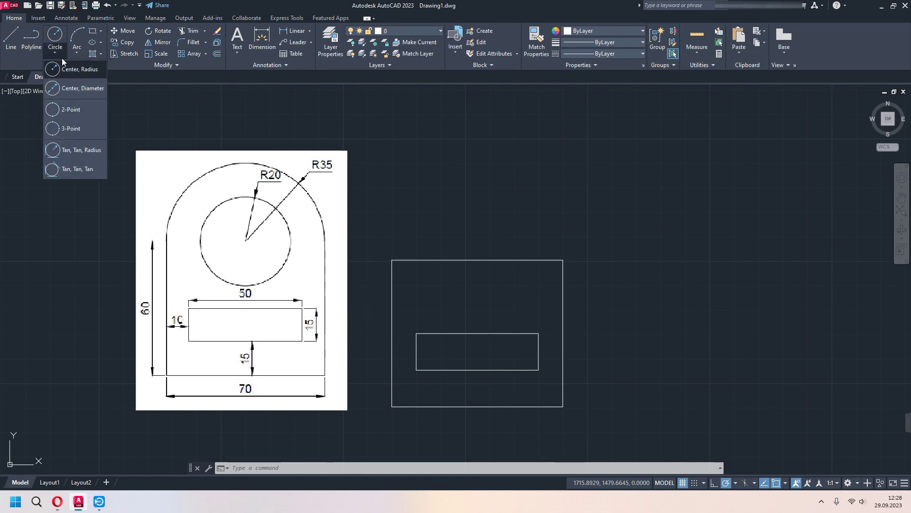
click(80, 70)
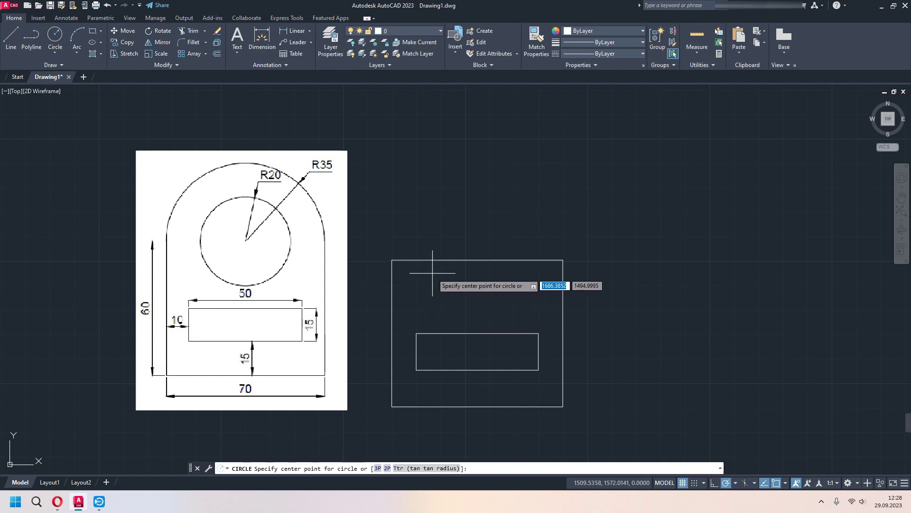
click(477, 260)
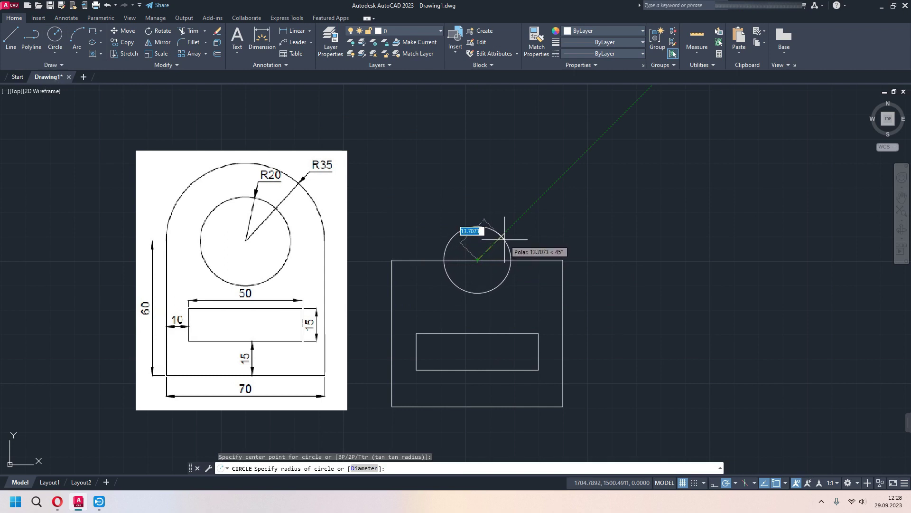
text(0)
key(Return)
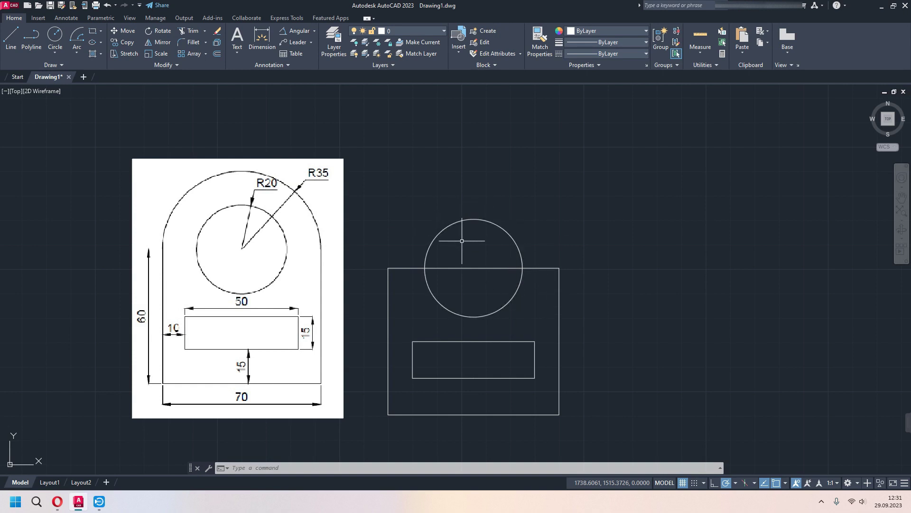
Draw a concentric radius 35 circle at the same top midpoint
click(56, 38)
click(56, 53)
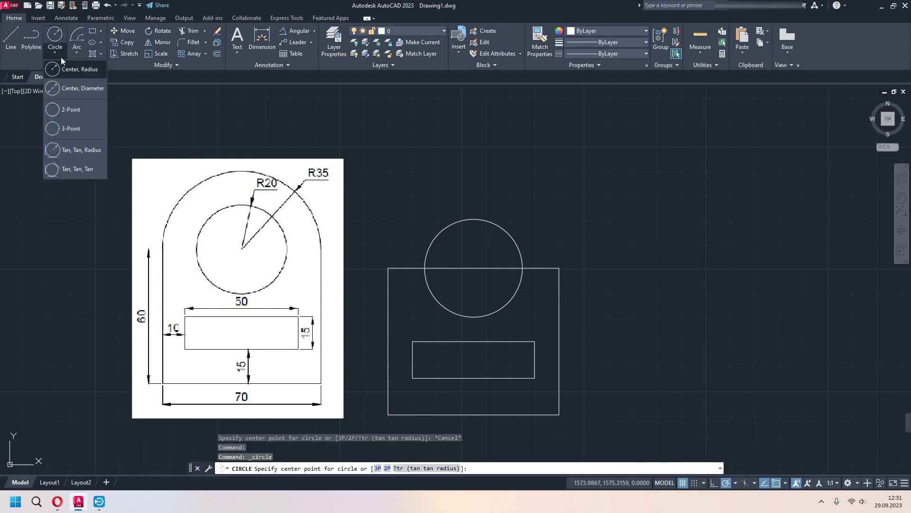
click(76, 70)
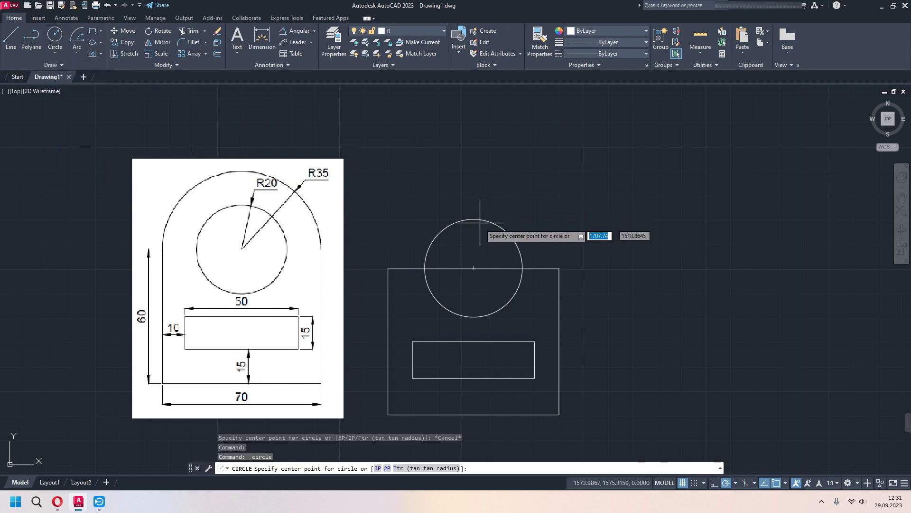
click(474, 268)
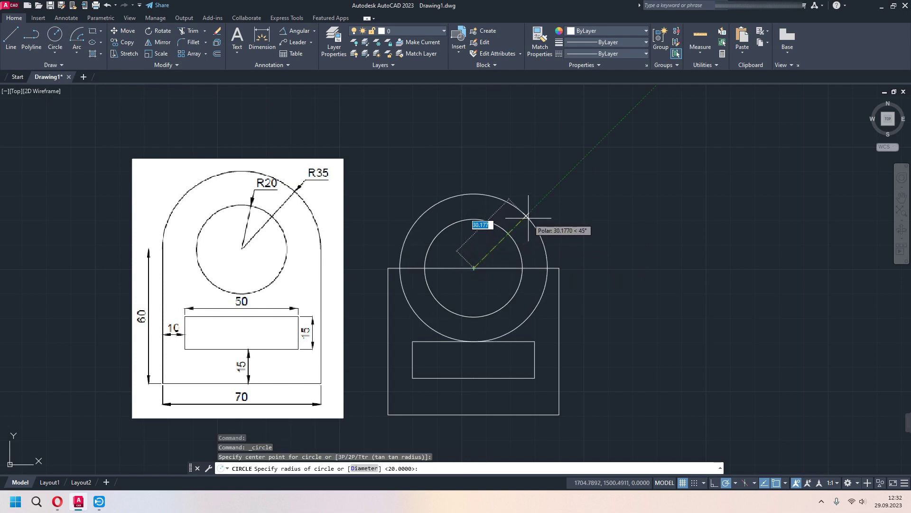
text(35)
key(Return)
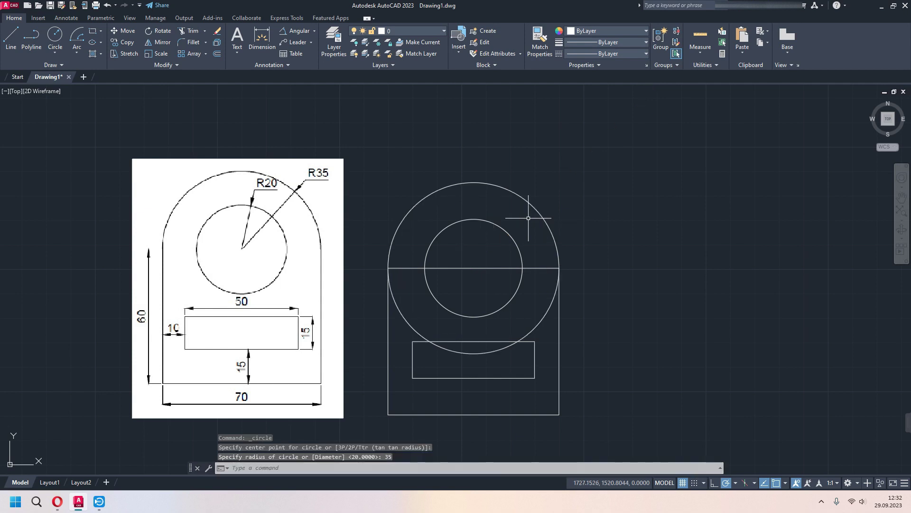
scroll(554, 266, up, 3)
Trim the three horizontal top-edge pieces and the R35 circle's lower arc
scroll(565, 264, up, 2)
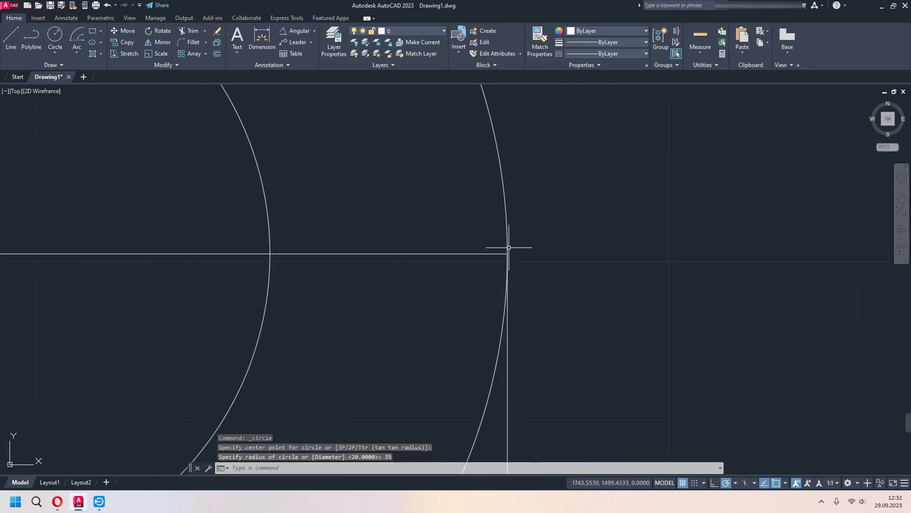
scroll(509, 270, down, 2)
scroll(511, 267, down, 5)
mouse_move(562, 283)
middle_down()
mouse_move(590, 270)
mouse_move(606, 280)
middle_up()
scroll(590, 271, up, 2)
scroll(610, 285, down, 2)
text(TR)
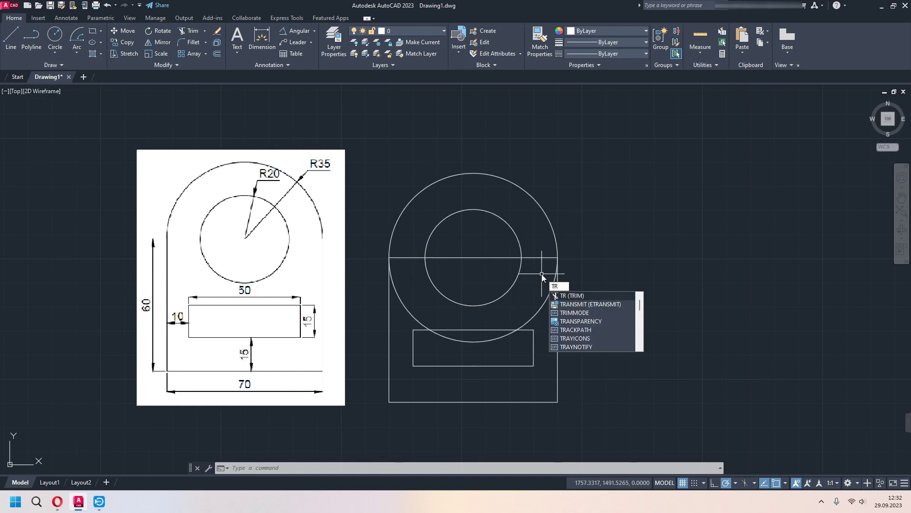
key(Return)
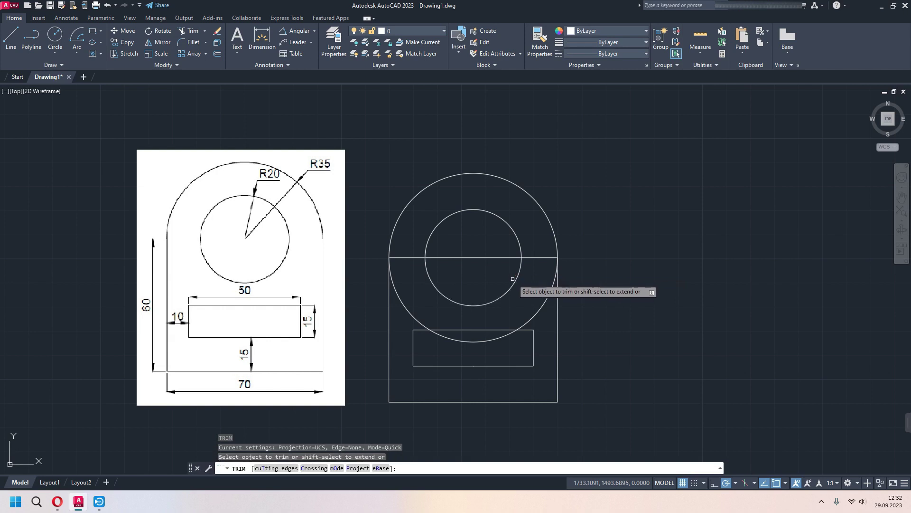
click(491, 257)
click(538, 257)
click(411, 257)
click(411, 315)
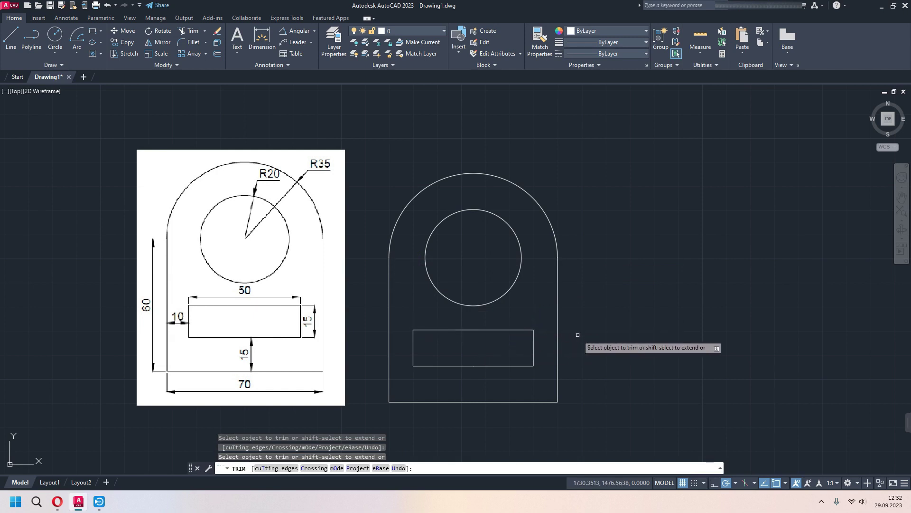
key(Escape)
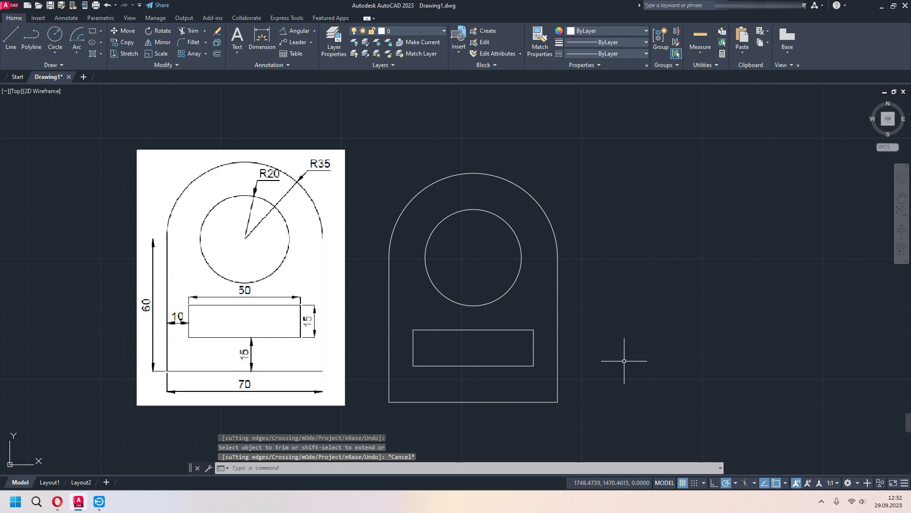
Dimension the slot's 50 width above it and 15 height to its right
middle_drag(446, 333, 442, 316)
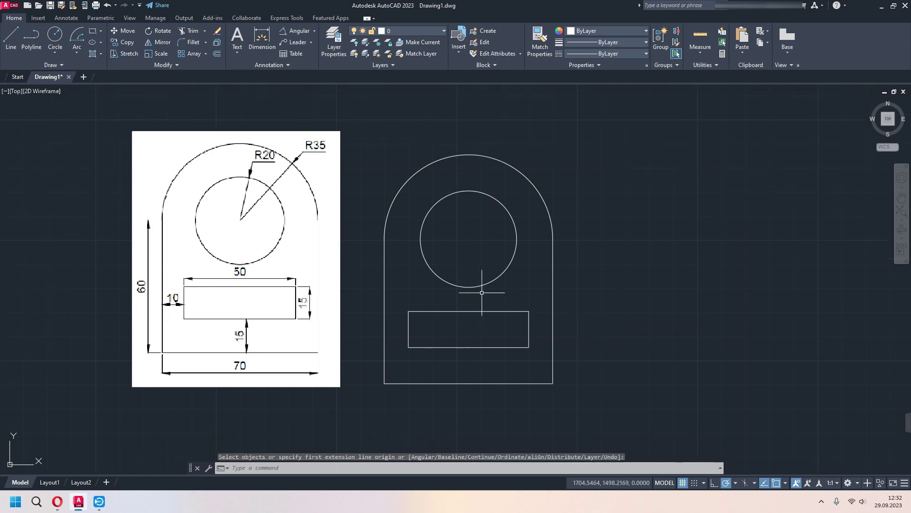
click(262, 40)
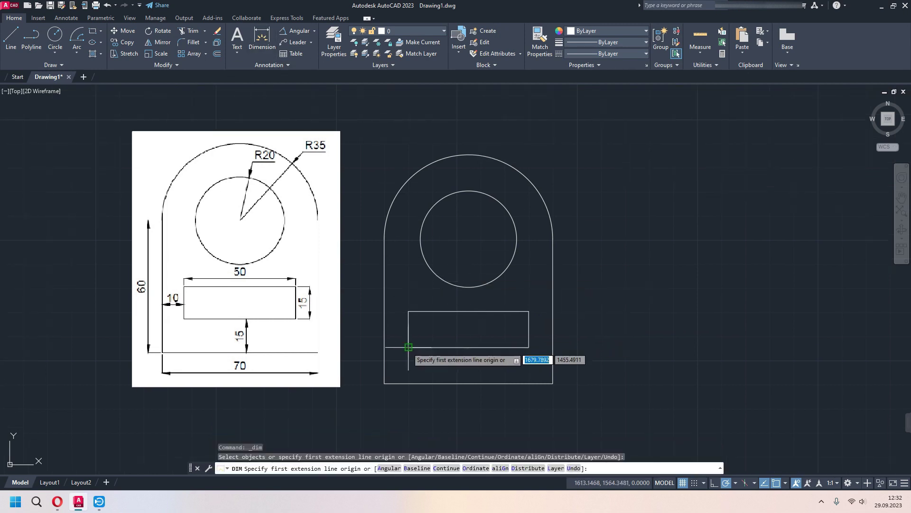
click(408, 347)
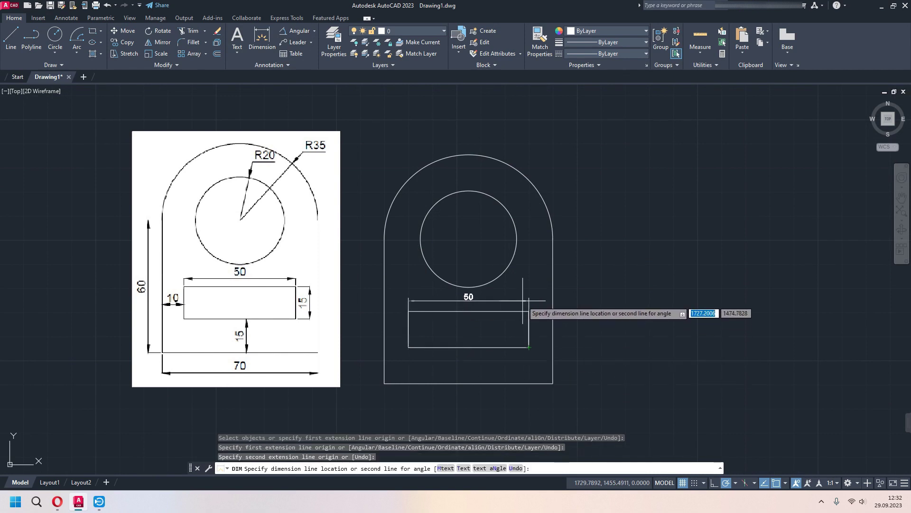
click(523, 299)
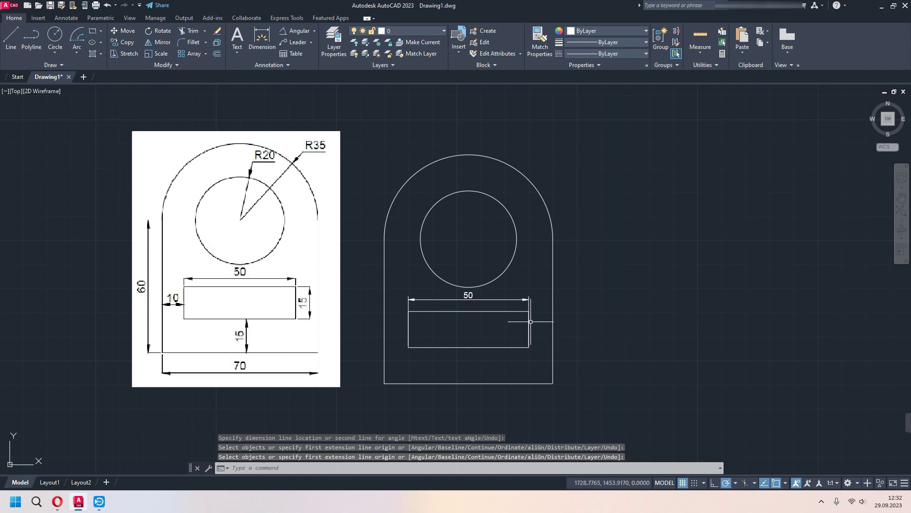
click(528, 312)
click(529, 347)
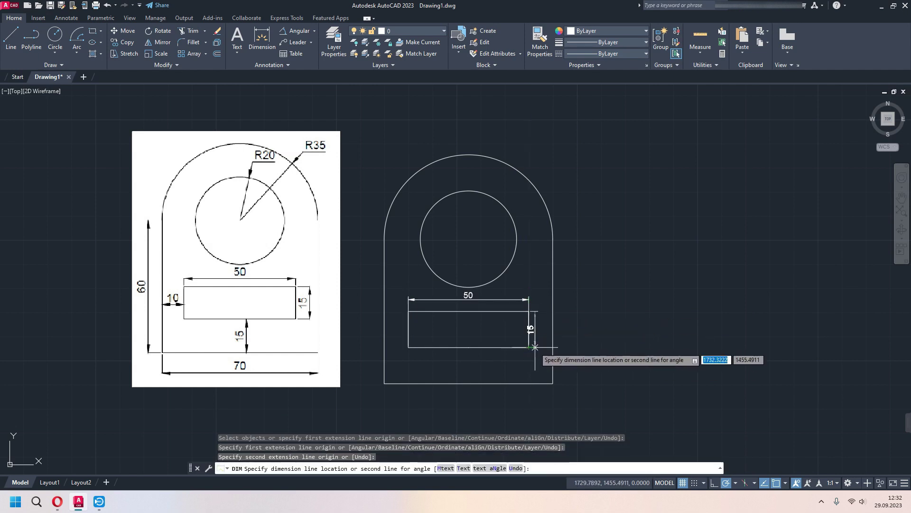
click(537, 347)
Add the 15 gap below the slot and the 10 gap to its left
click(469, 347)
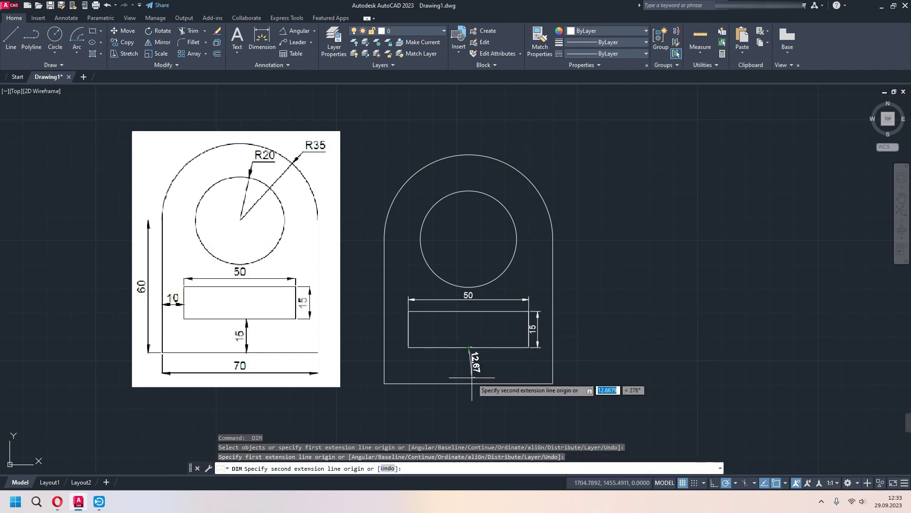
click(468, 383)
right_click(469, 383)
key(Escape)
click(460, 383)
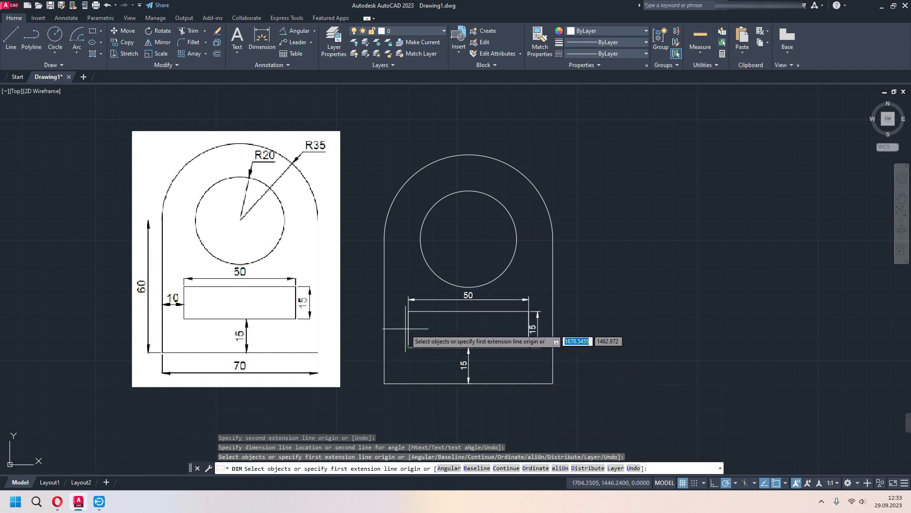
click(408, 347)
click(387, 331)
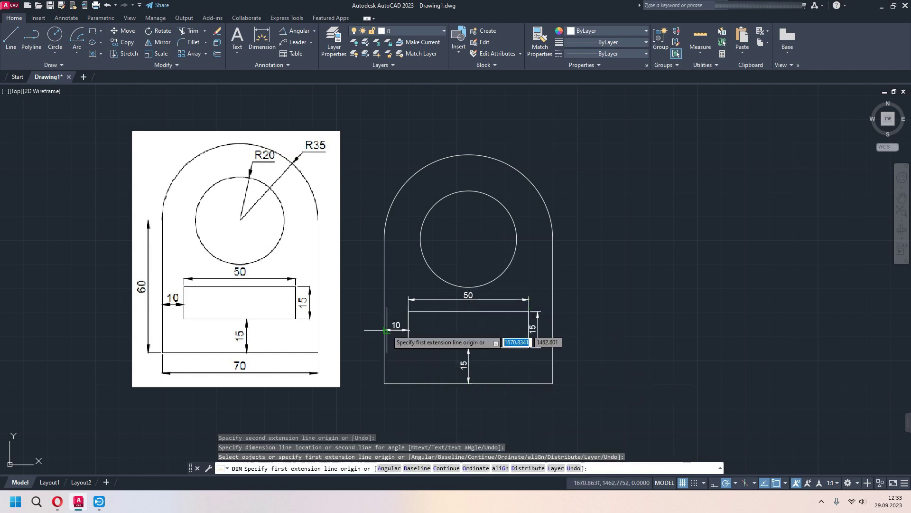
Place R20 above the inner circle's centre and R35 at the outer arc's upper right
click(316, 33)
click(313, 124)
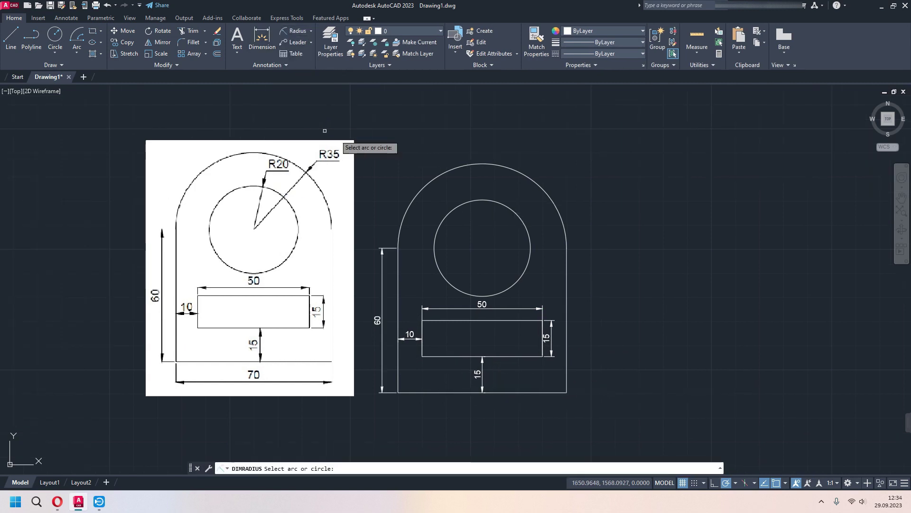
click(512, 210)
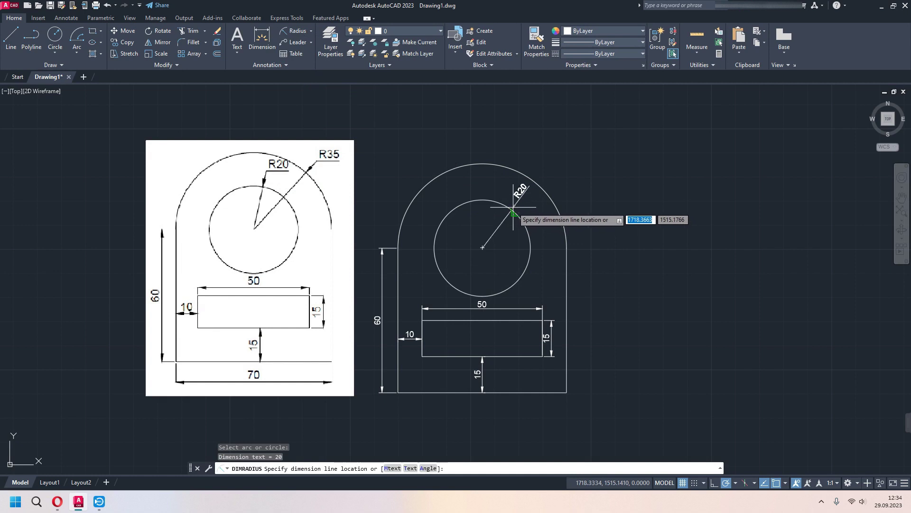
click(482, 190)
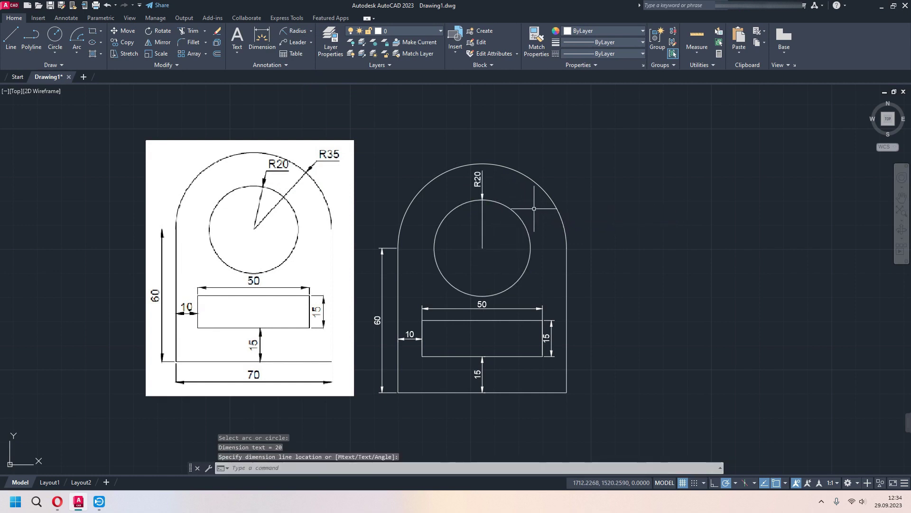
key(Return)
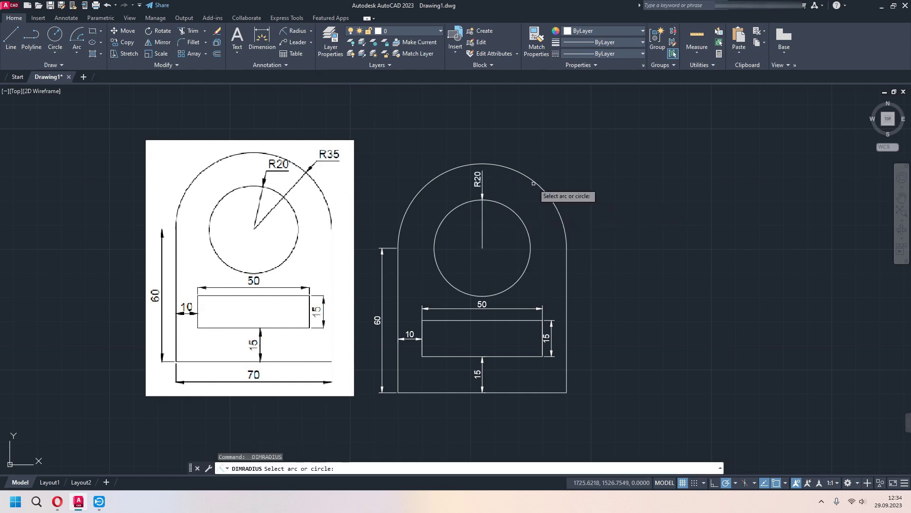
click(534, 183)
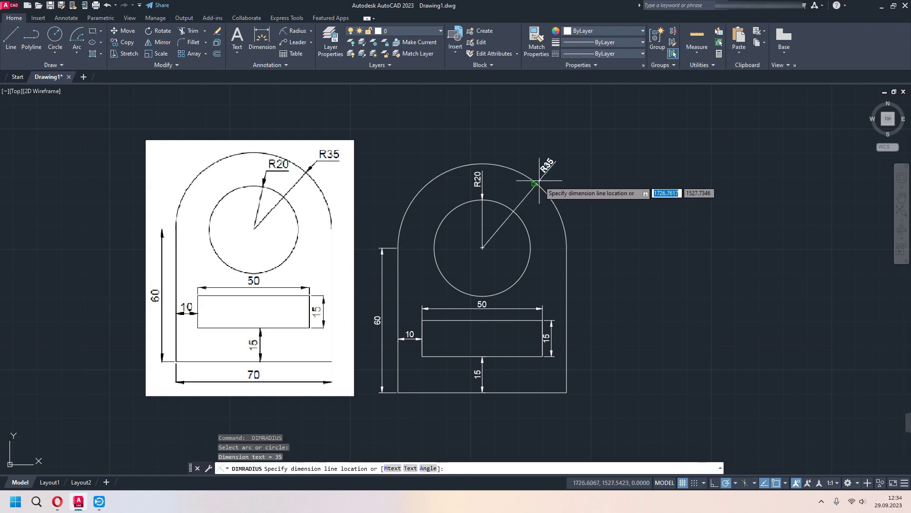
click(539, 181)
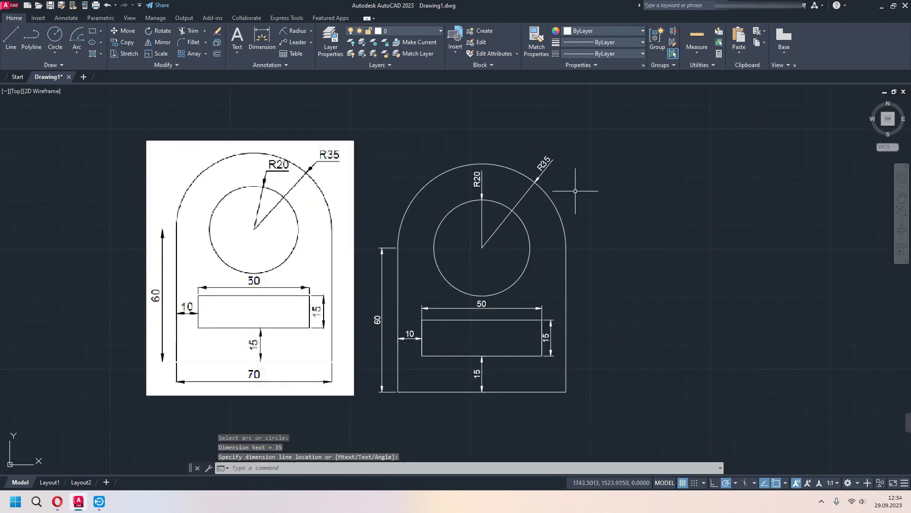
middle_drag(572, 216, 592, 209)
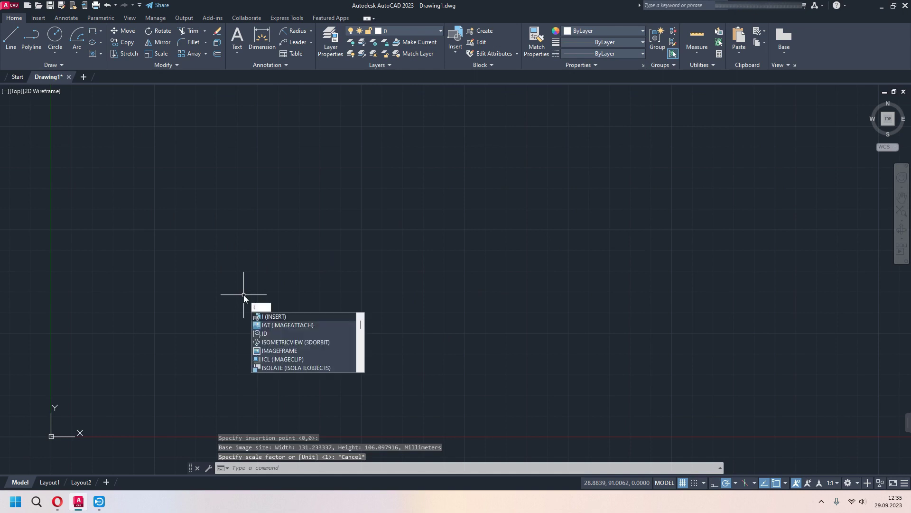
Attach 2.jpg at scale 1, inserted at the lower left of the view
text(ma)
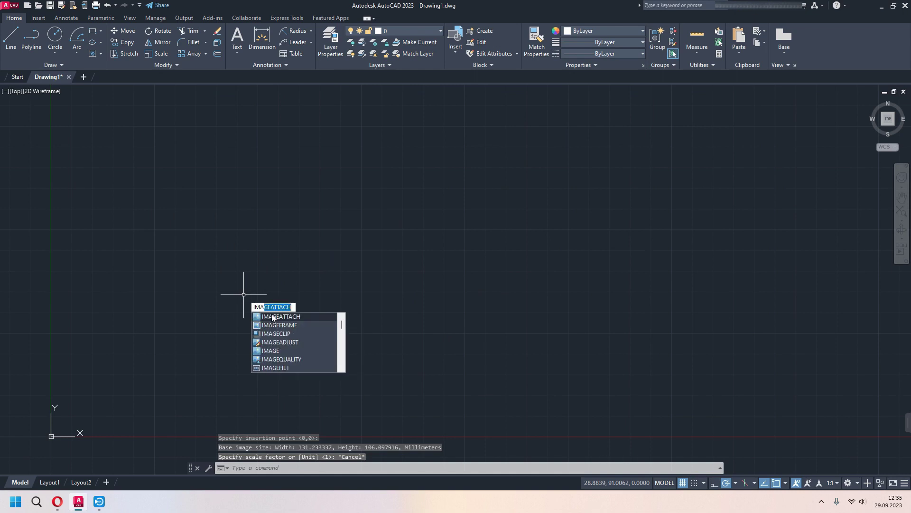
click(275, 316)
click(384, 181)
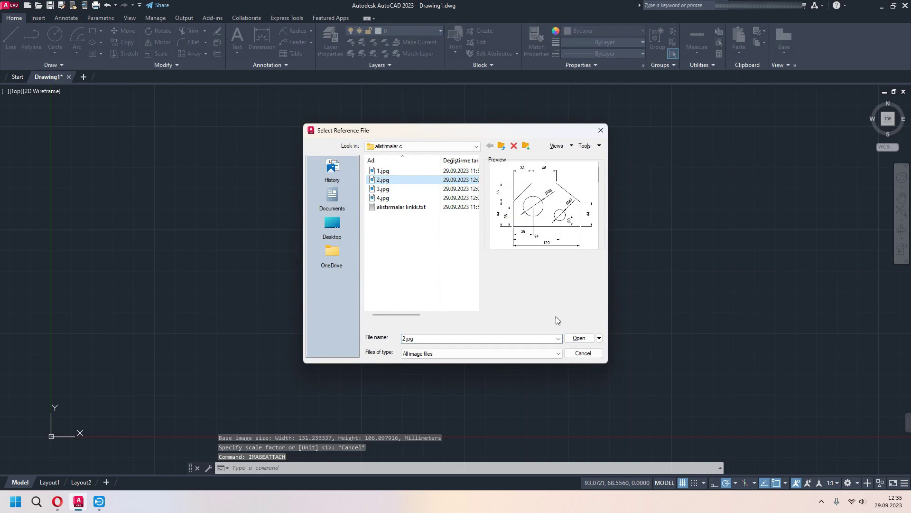
click(579, 339)
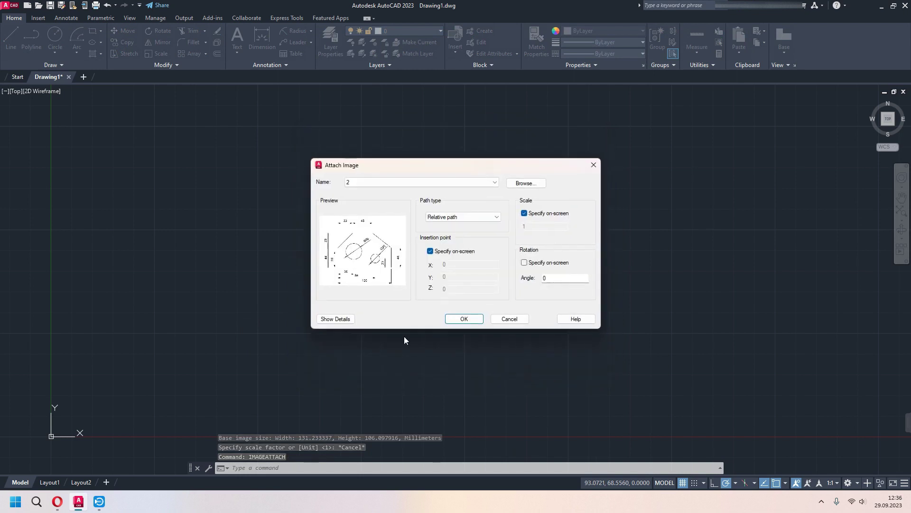
click(461, 323)
click(110, 368)
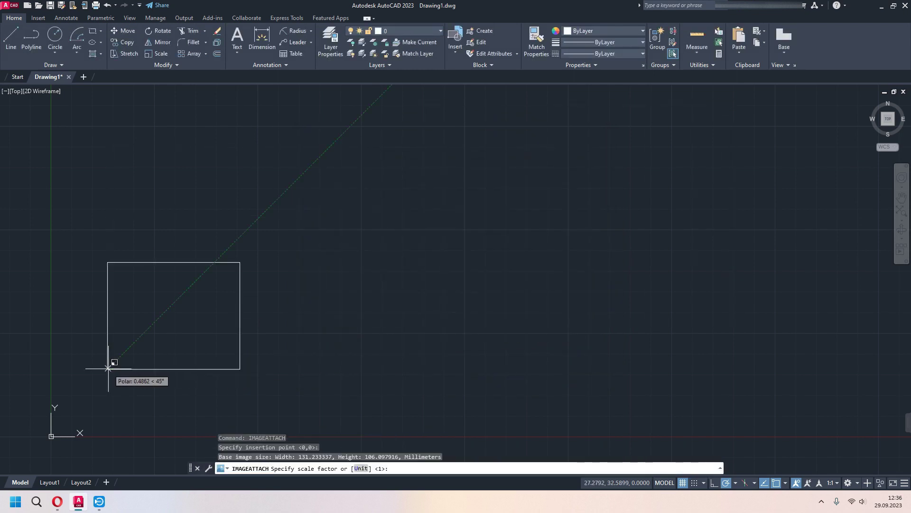
key(Return)
middle_drag(447, 340, 393, 344)
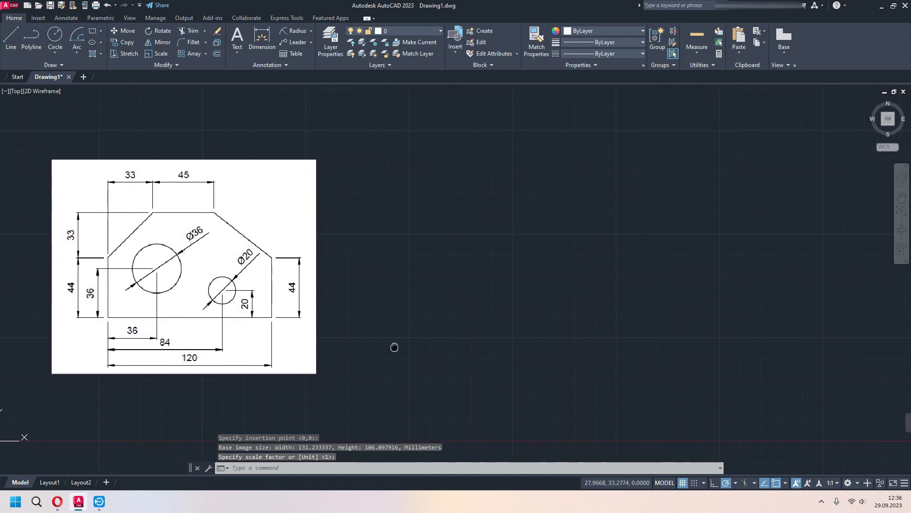
text(l)
key(Return)
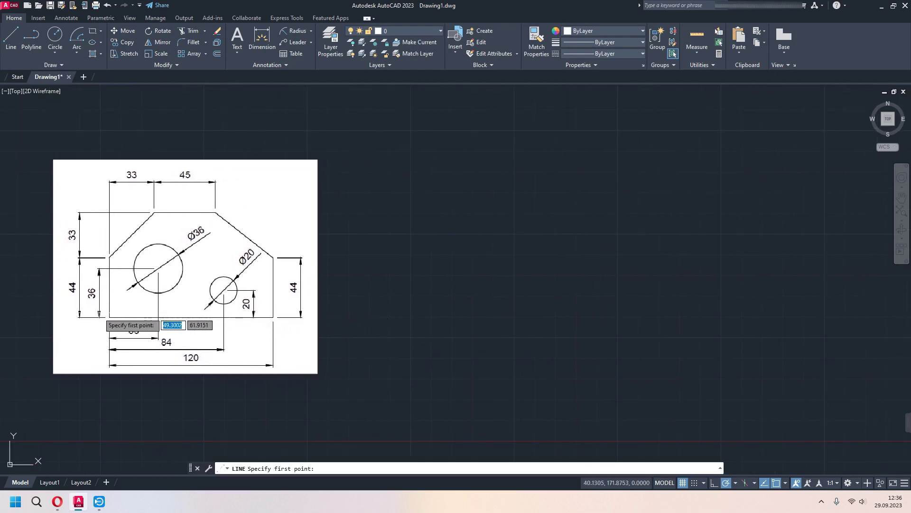
Draw the connected outline edges: 120 bottom, 44 vertical side, then 33, 33 and 45 segments
click(650, 325)
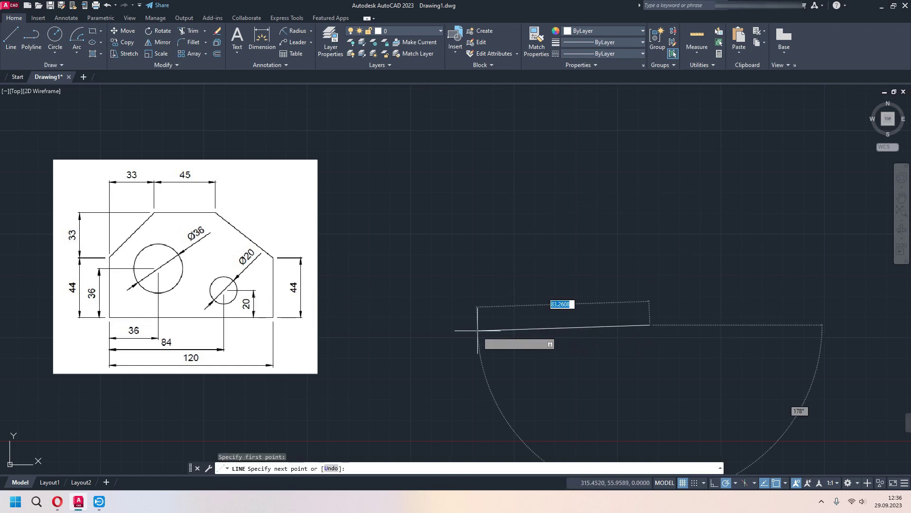
text(12)
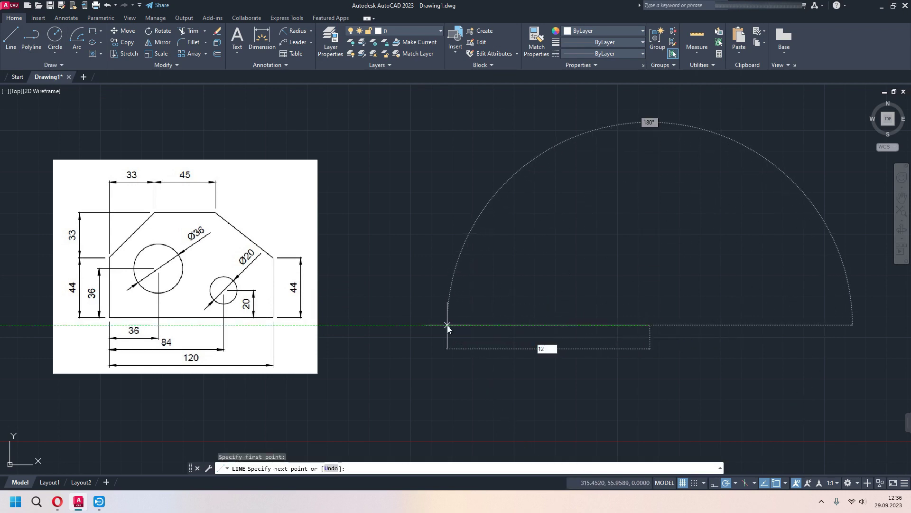
key(Return)
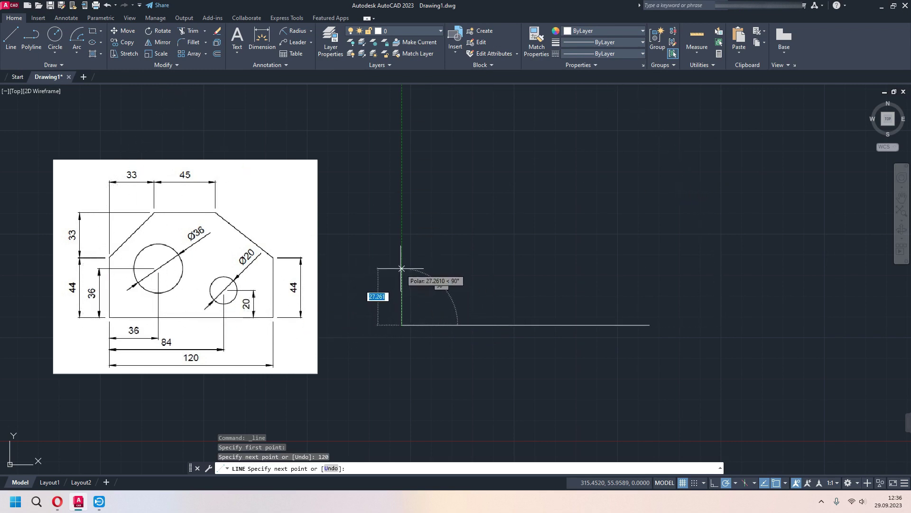
text(44)
key(Return)
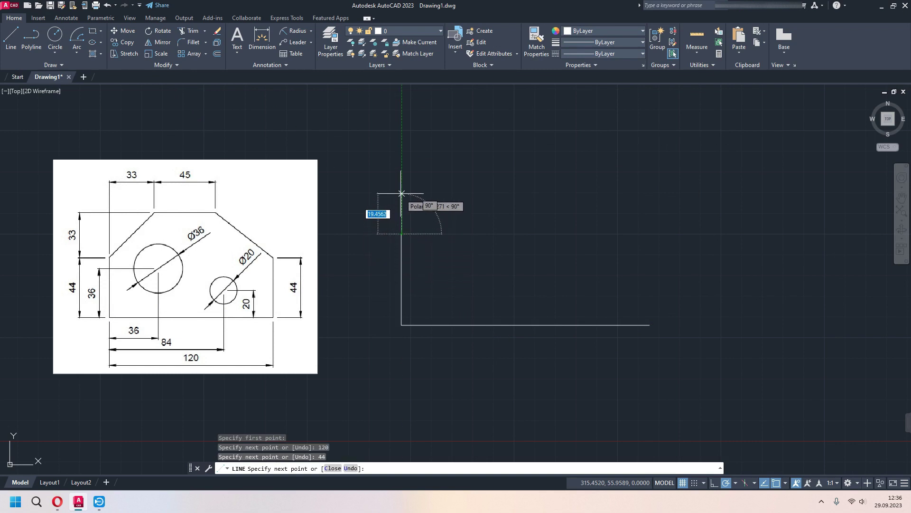
text(33)
key(Return)
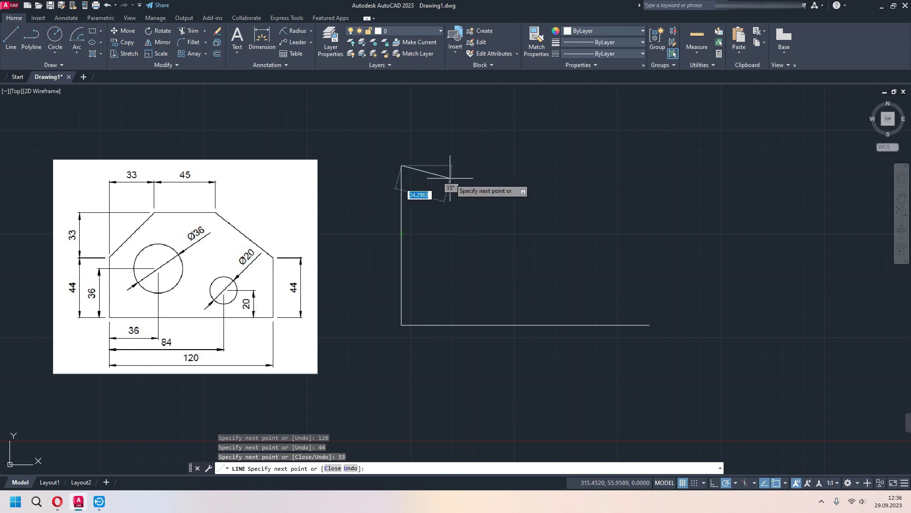
text(33)
key(Return)
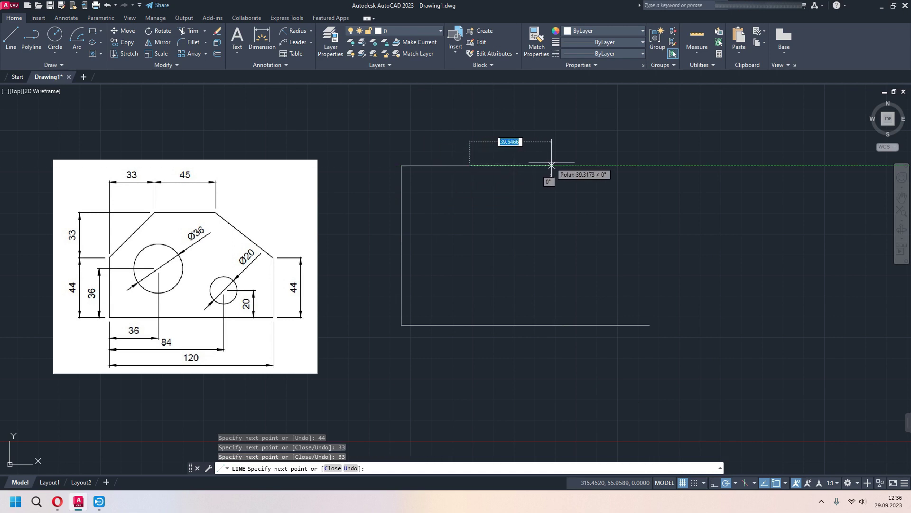
text(45)
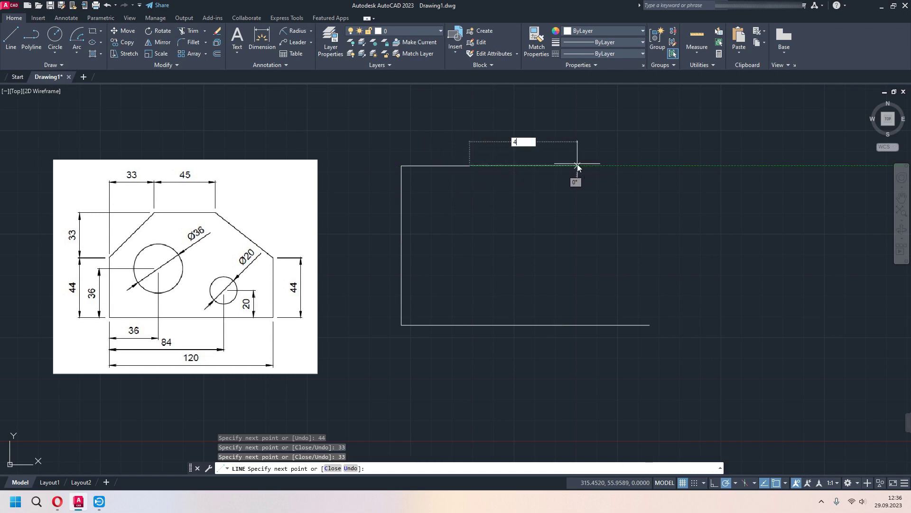
key(Return)
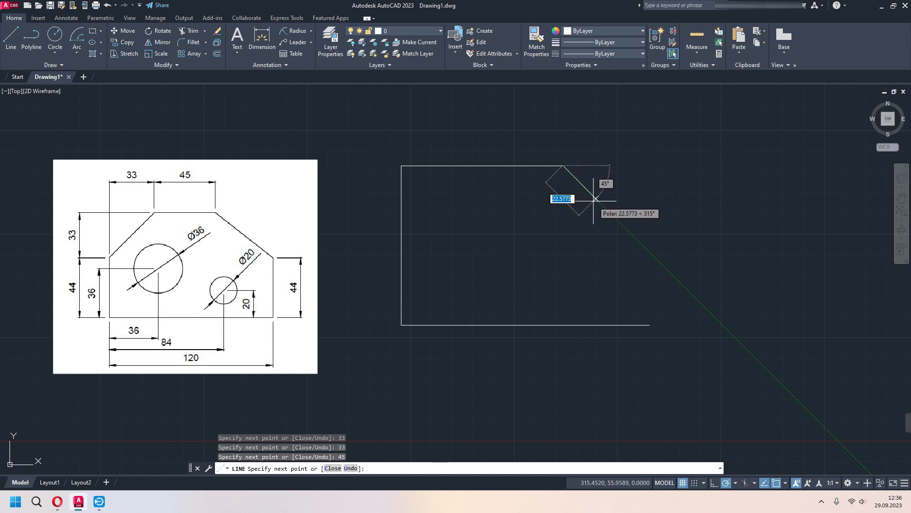
key(Escape)
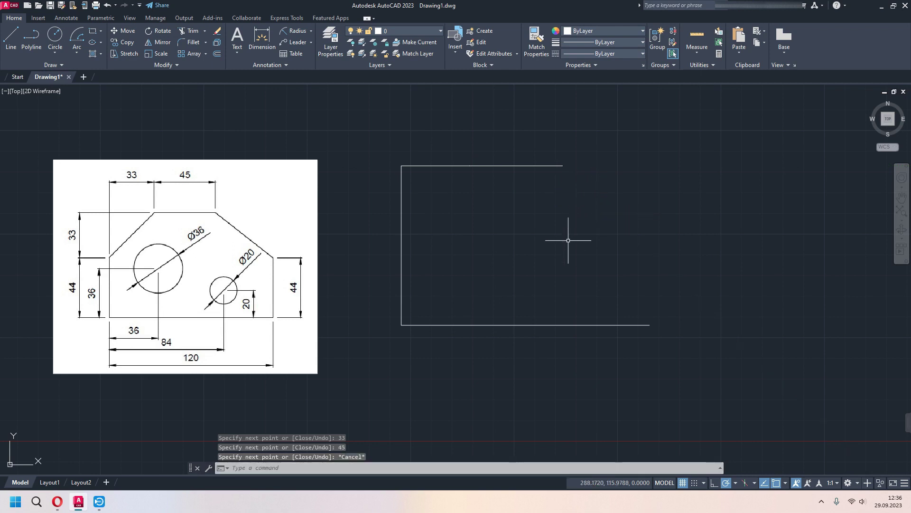
Draw the 44-unit right edge from the bottom line's end and a slanted edge to the top edge
key(Return)
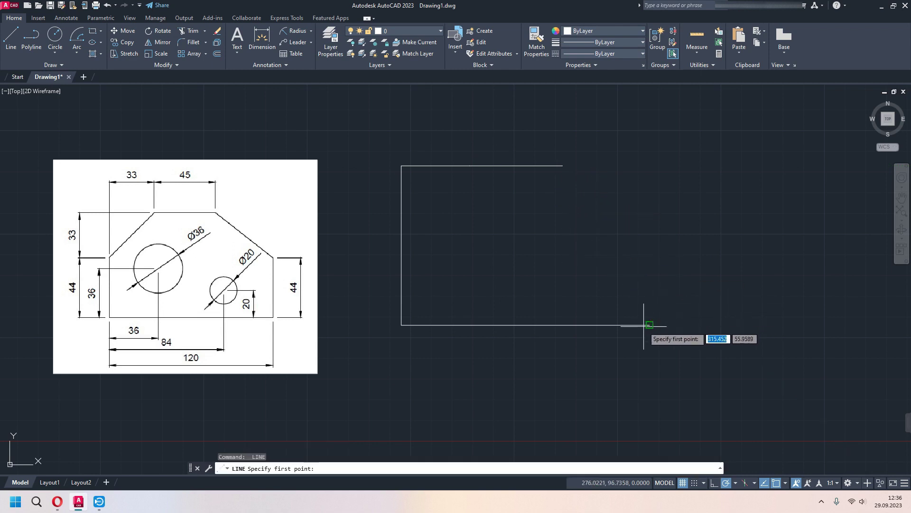
click(649, 325)
text(4)
key(Return)
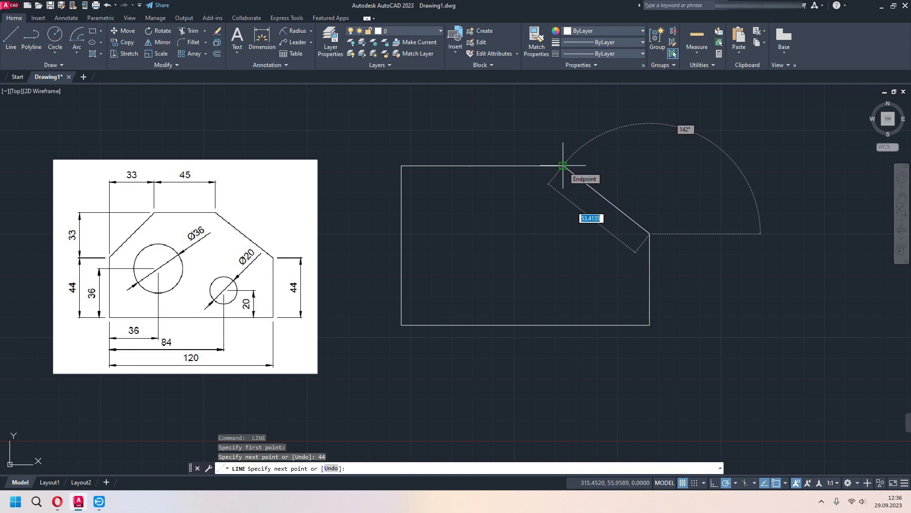
click(563, 165)
key(Escape)
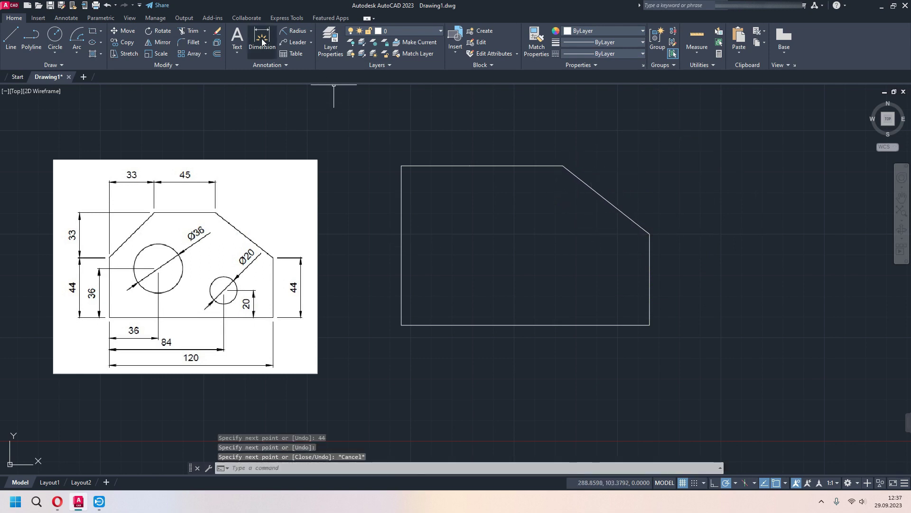
Draw the slanted top-left edge from the left side's top to the top edge's start
click(263, 41)
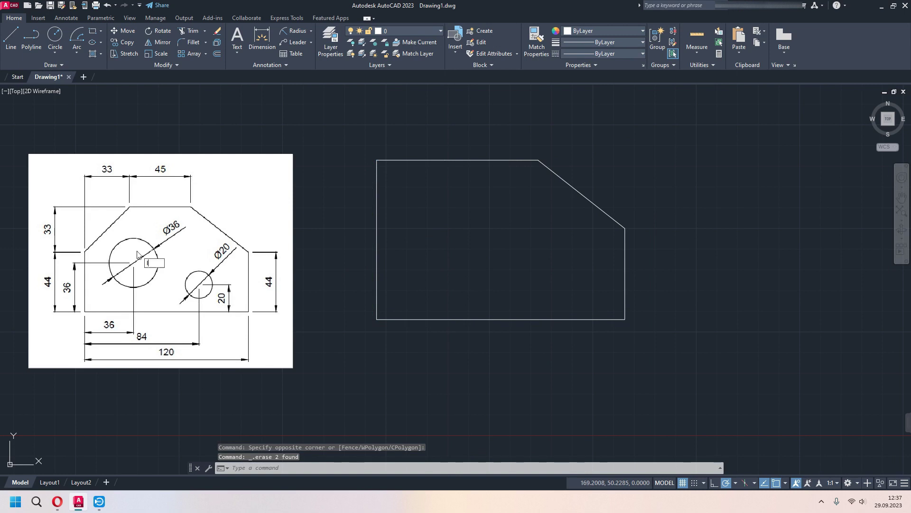
text(L)
key(Return)
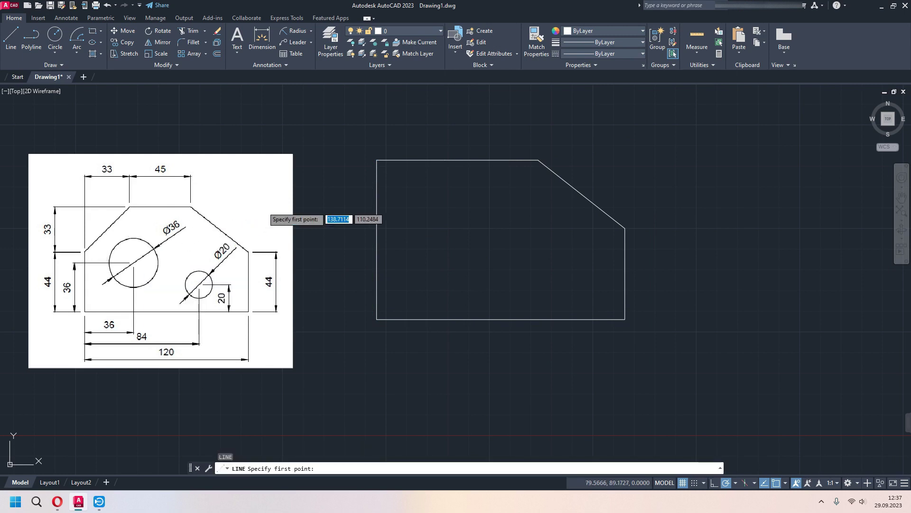
click(377, 228)
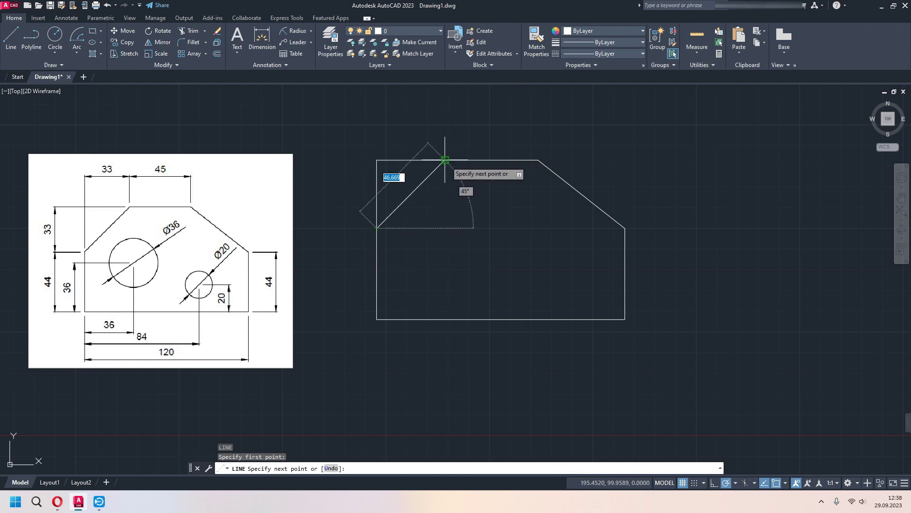
click(445, 160)
key(Escape)
Place a trial 33 dimension above the top edge, then window-select it
click(262, 38)
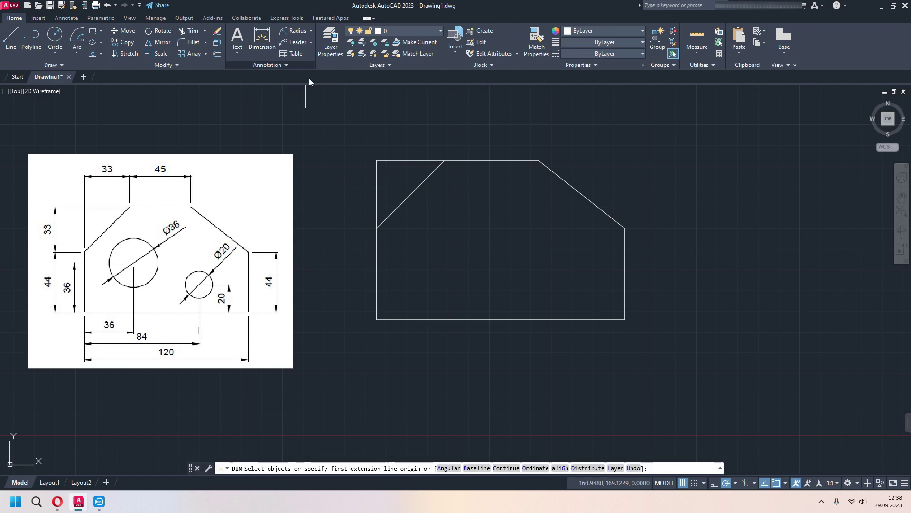
click(377, 160)
click(444, 160)
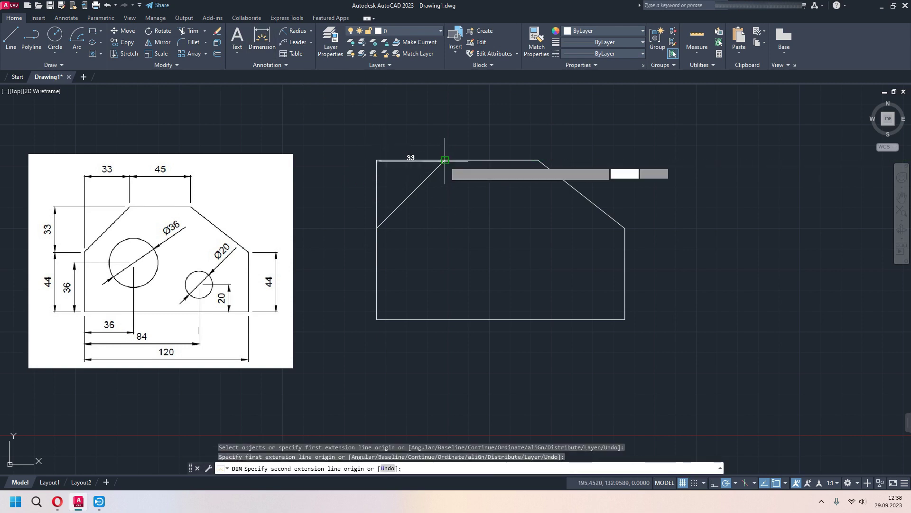
click(443, 124)
scroll(445, 171, up, 3)
middle_drag(444, 158, 471, 271)
scroll(527, 276, up, 1)
scroll(584, 219, down, 4)
scroll(515, 230, down, 2)
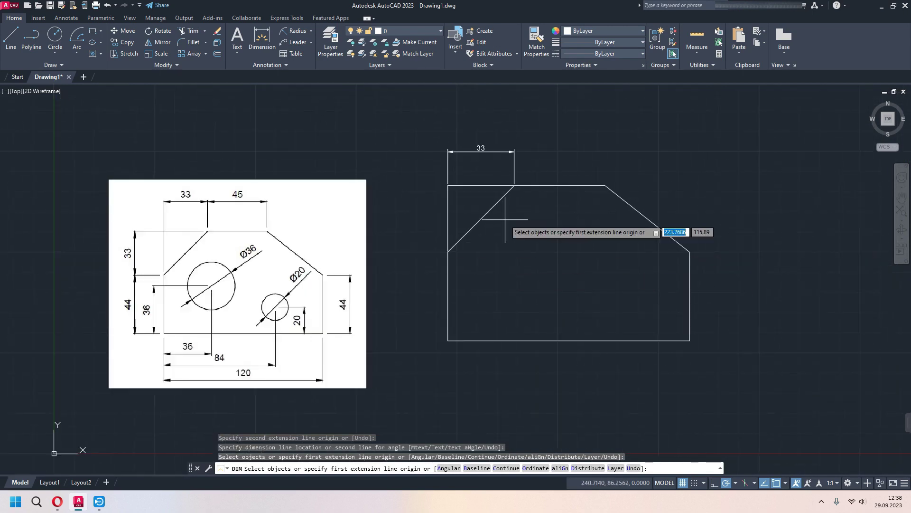
click(529, 136)
key(Escape)
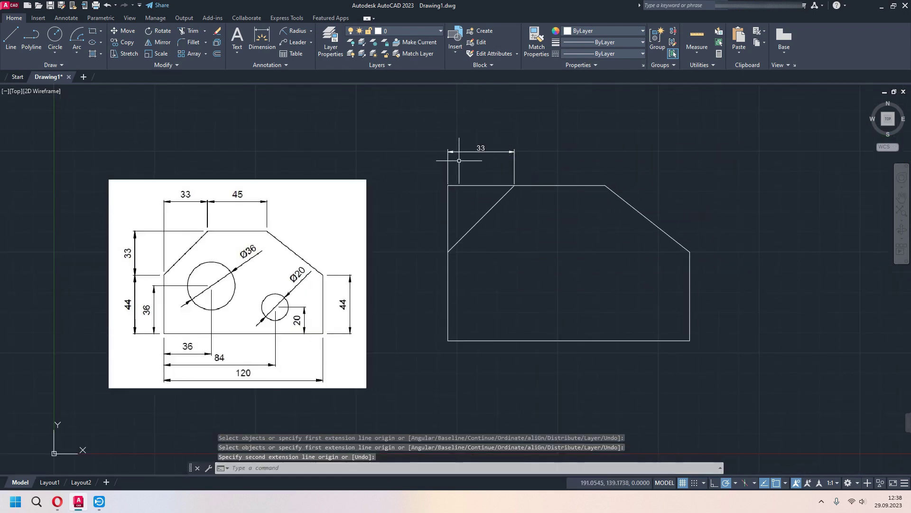
click(539, 136)
click(415, 166)
Delete the 33 dimension and draw a 36-unit guide line up from the bottom-left corner
key(Delete)
middle_drag(558, 299, 494, 273)
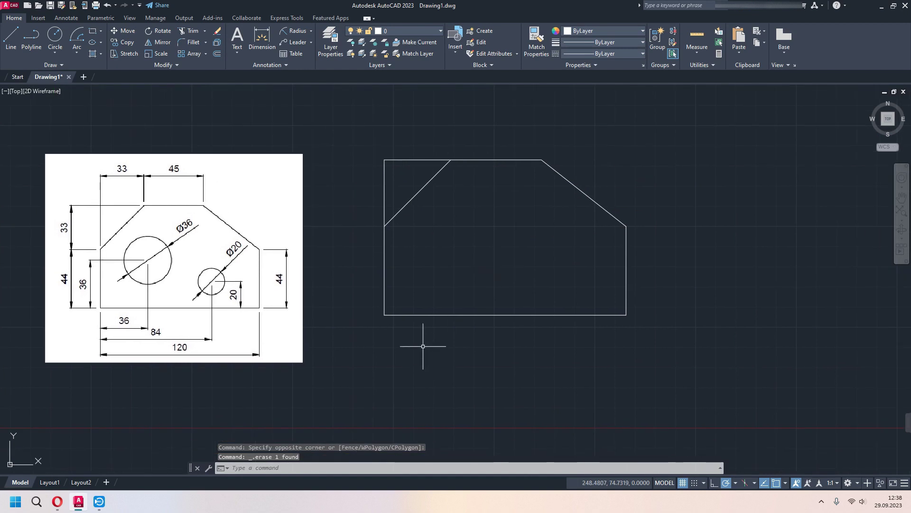
text(L)
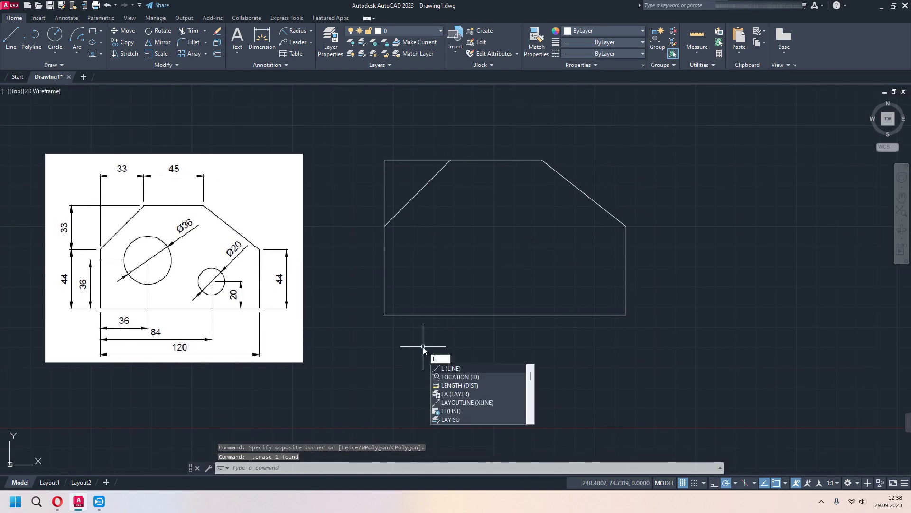
key(Return)
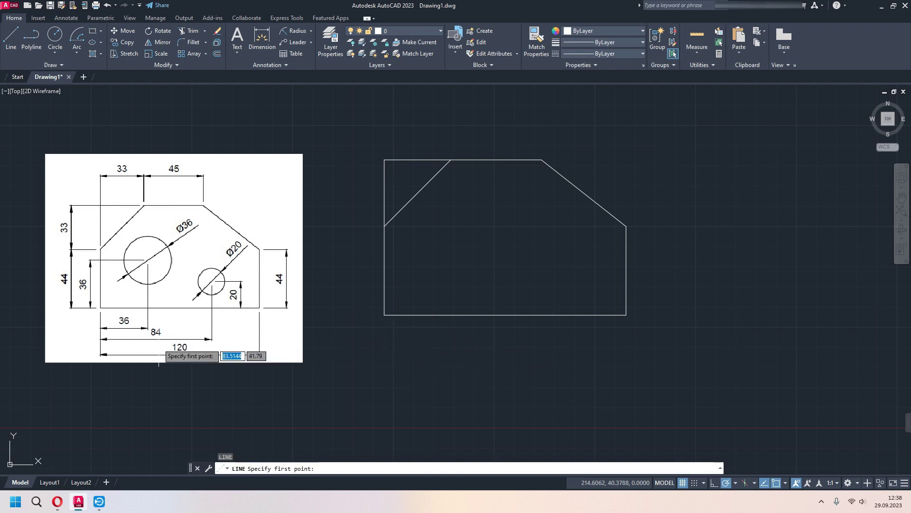
click(384, 315)
text(36)
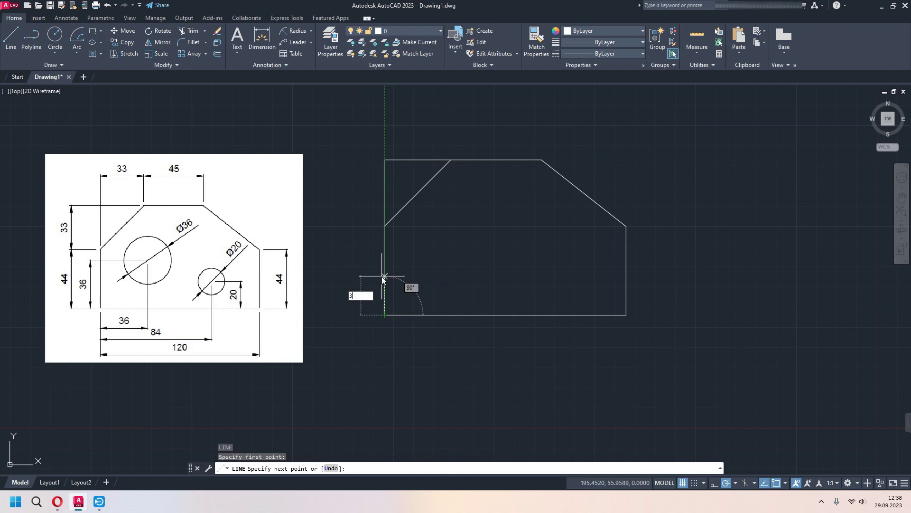
key(Return)
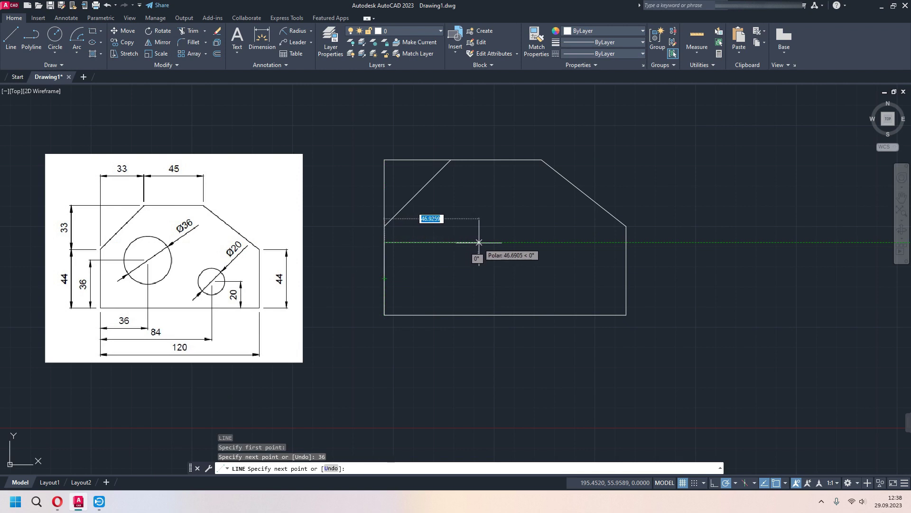
key(Escape)
Draw a guide 36 along the bottom that rises to the horizontal guide line
text(l)
key(Return)
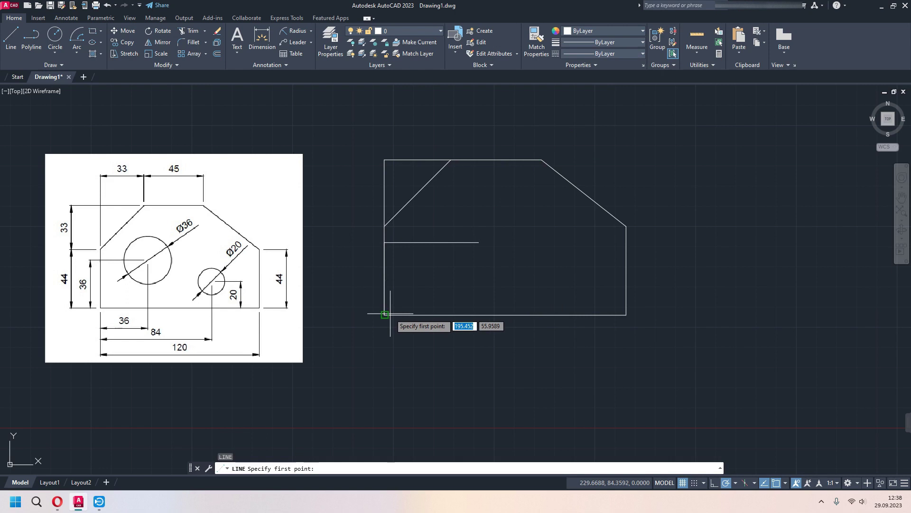
click(384, 314)
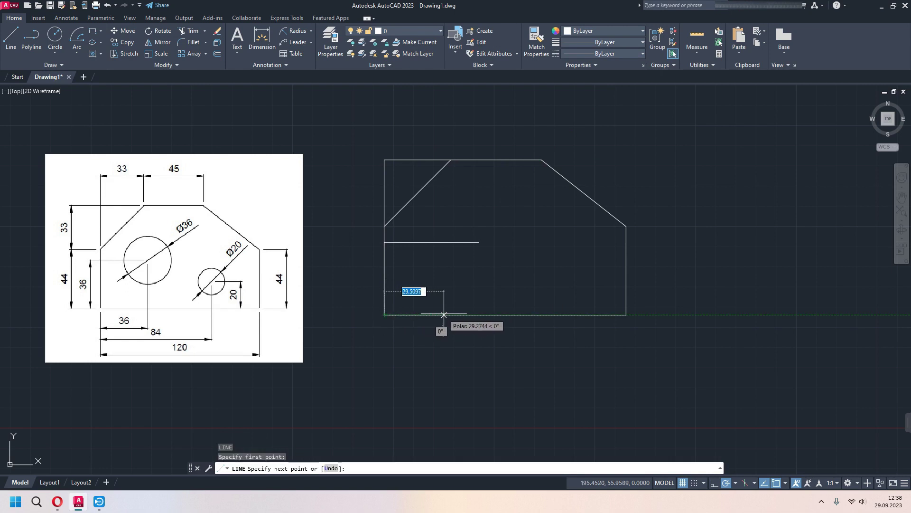
text(36)
key(Return)
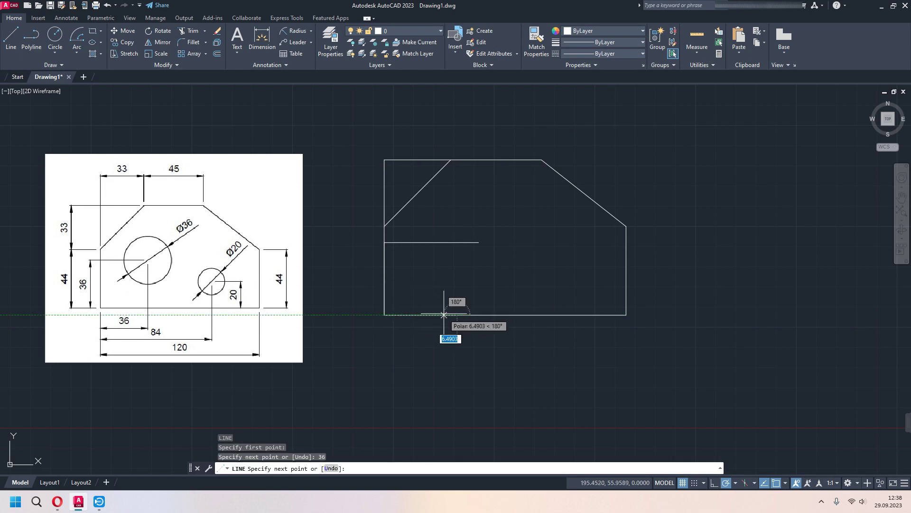
click(457, 243)
key(Escape)
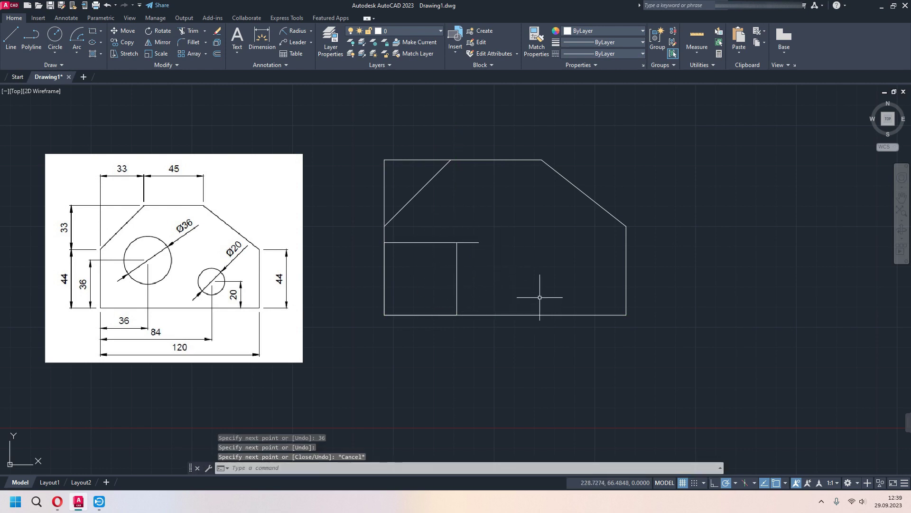
click(456, 266)
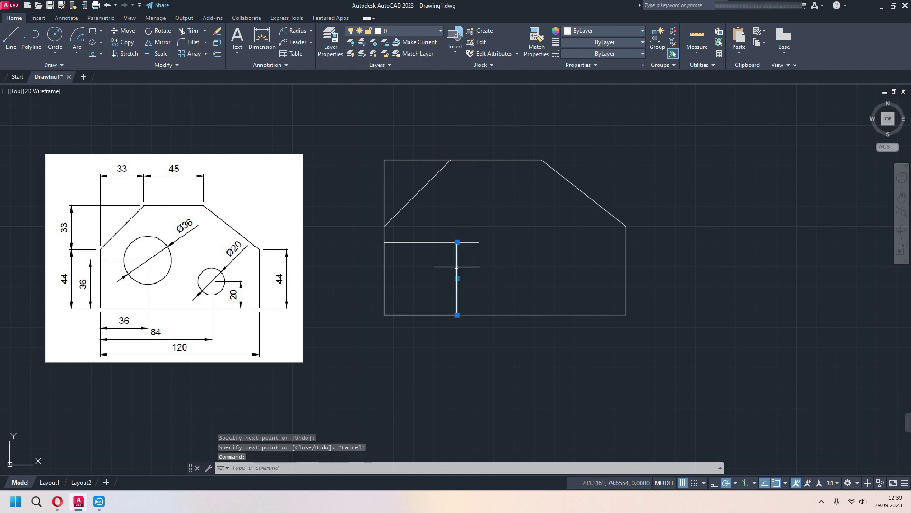
Recolour both 36-unit guide lines dark red
click(636, 34)
click(565, 122)
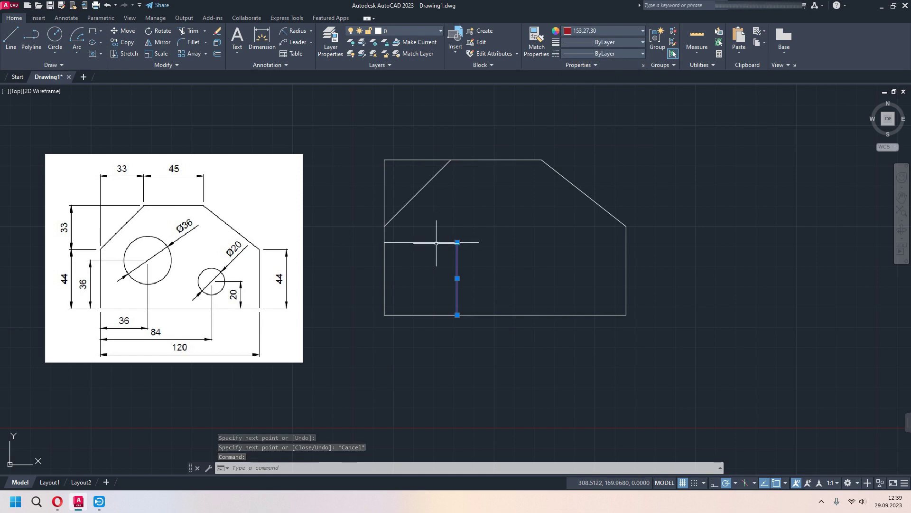
click(436, 242)
click(636, 32)
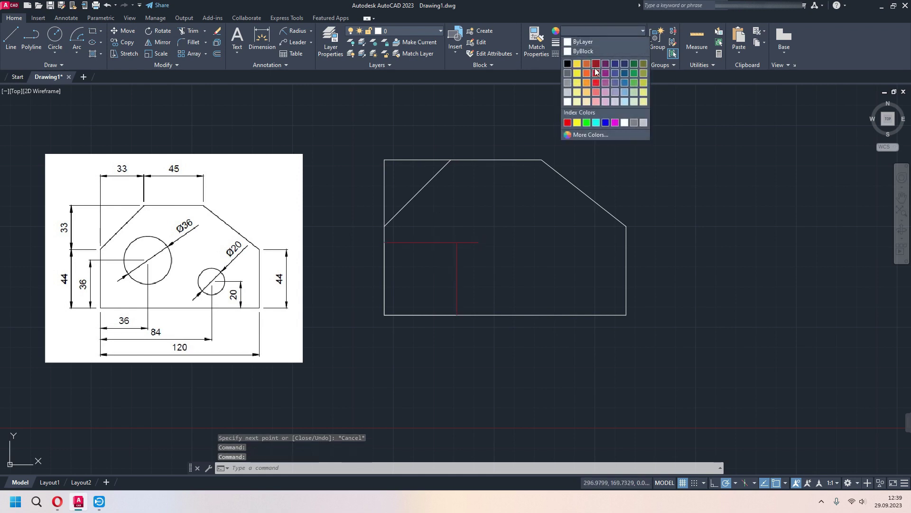
click(590, 65)
key(Escape)
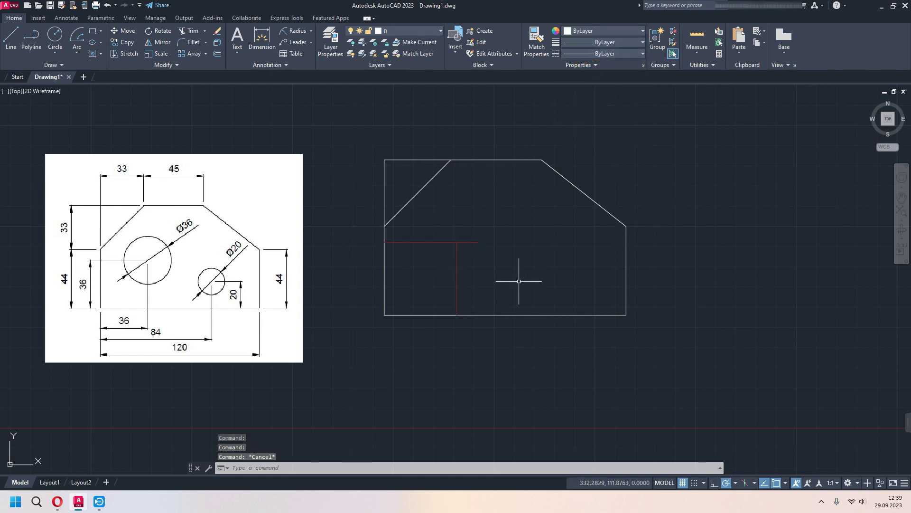
Set new lines to dark red and draw a guide 84 along the bottom, rising partway up
text(l)
key(Return)
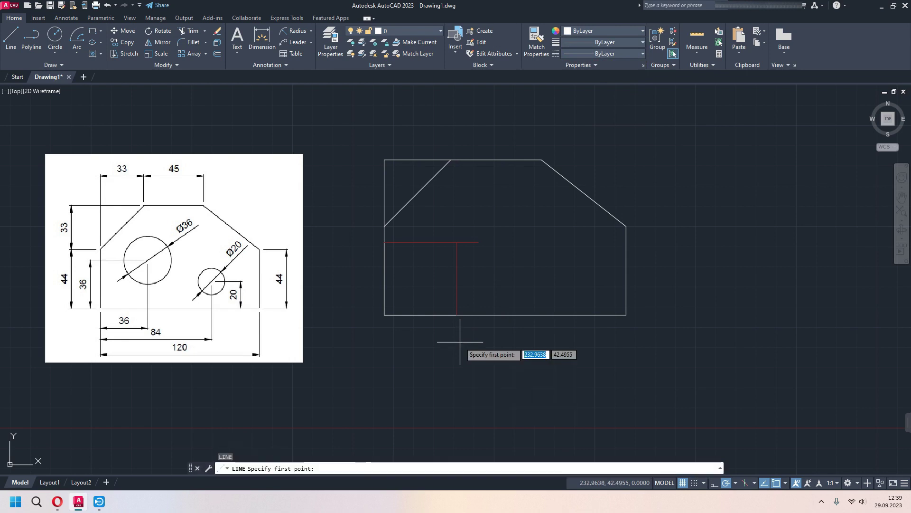
click(626, 31)
click(596, 64)
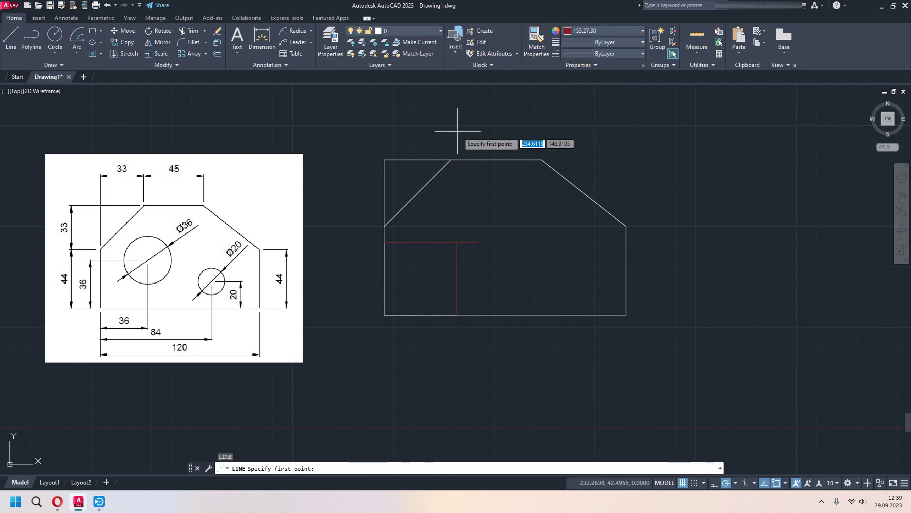
click(384, 314)
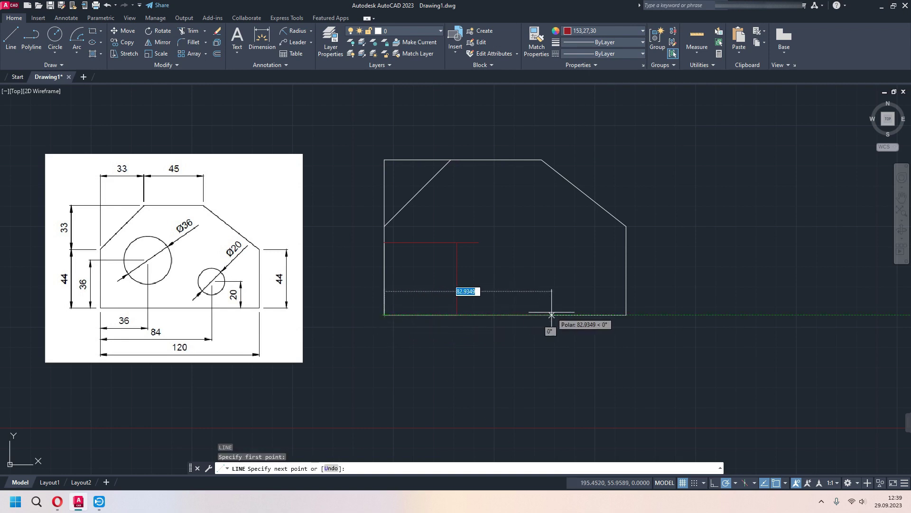
text(8)
key(Return)
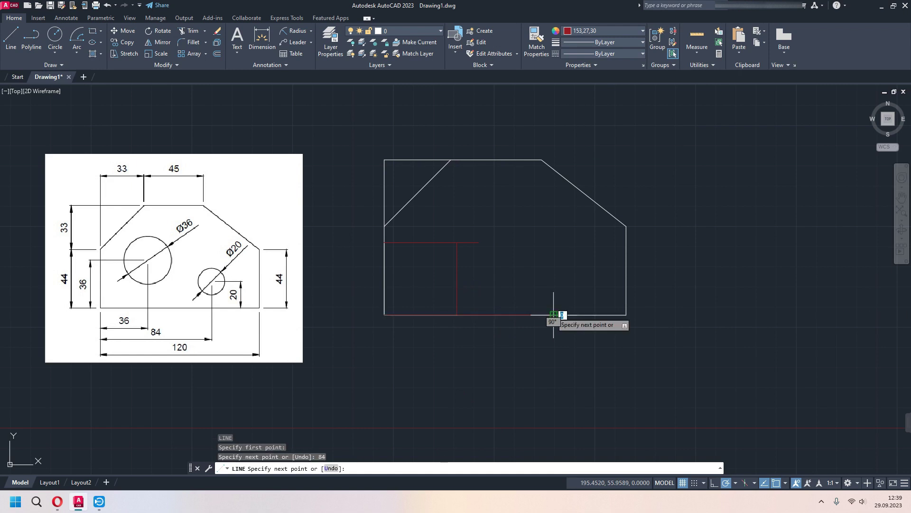
click(553, 256)
key(Escape)
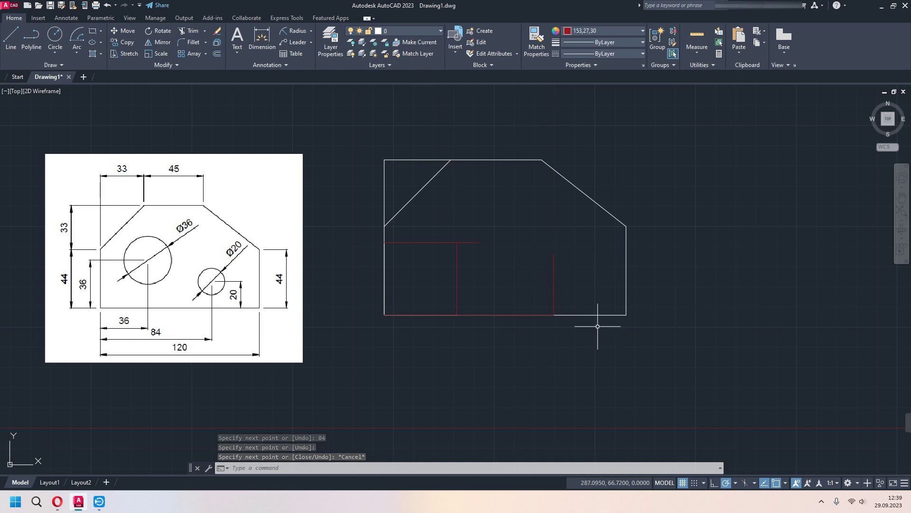
Draw a 20-unit vertical at the 84 mark with short horizontal guides crossing its top
key(Return)
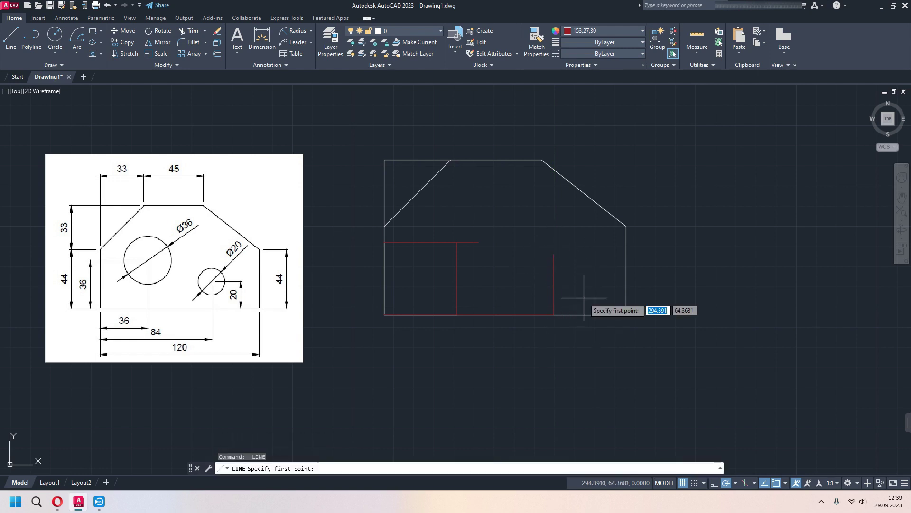
click(553, 315)
text(20)
key(Return)
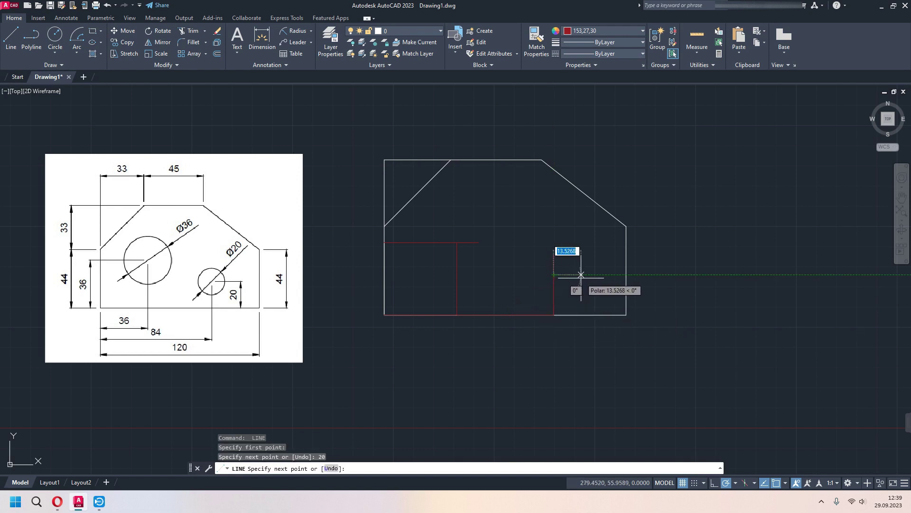
click(577, 274)
key(Escape)
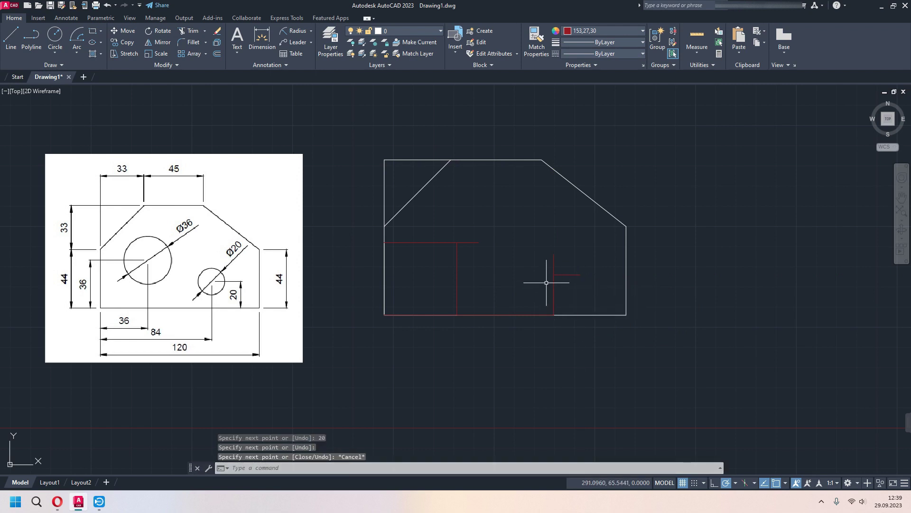
key(Return)
click(553, 275)
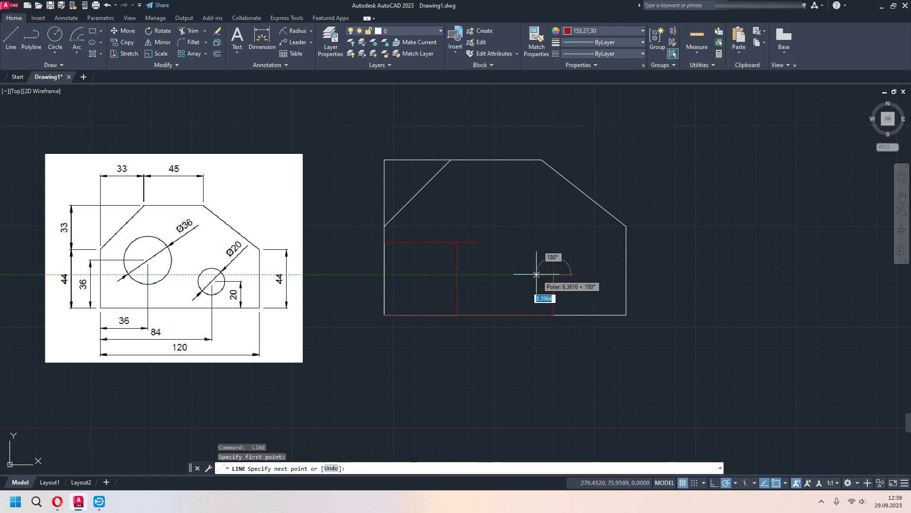
click(535, 274)
key(Escape)
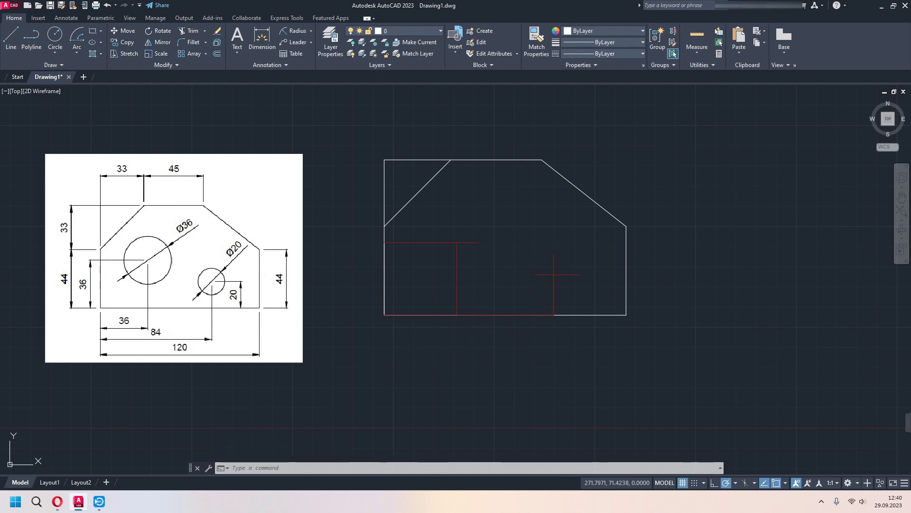
Draw a Ø36 circle at the large-hole guide point and a Ø20 circle at the small-hole mark
click(57, 54)
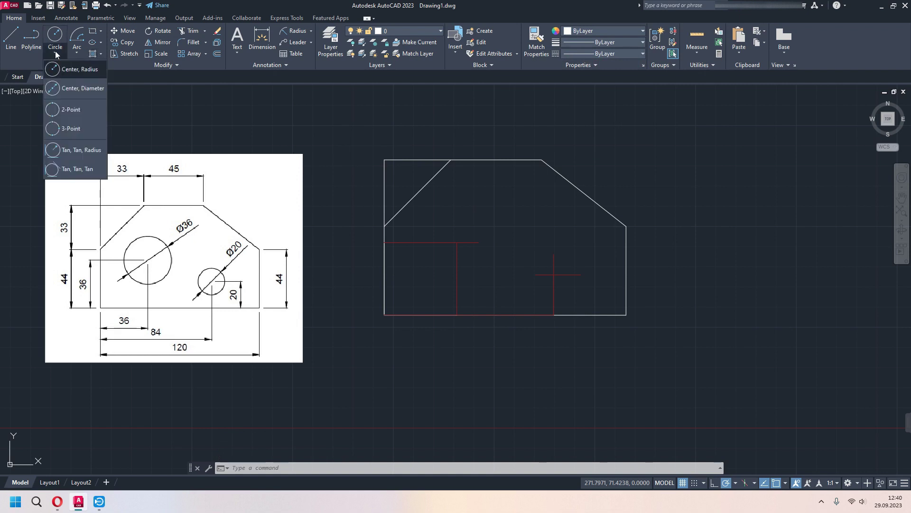
click(82, 89)
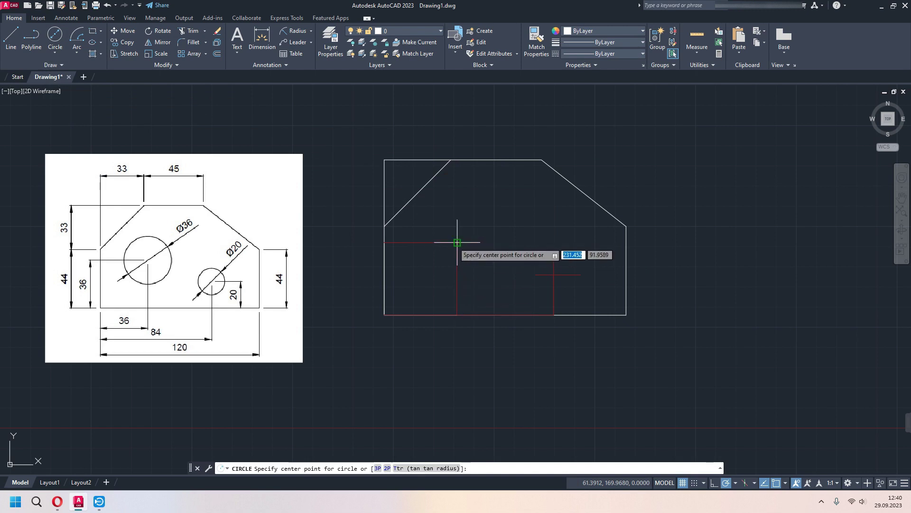
click(464, 247)
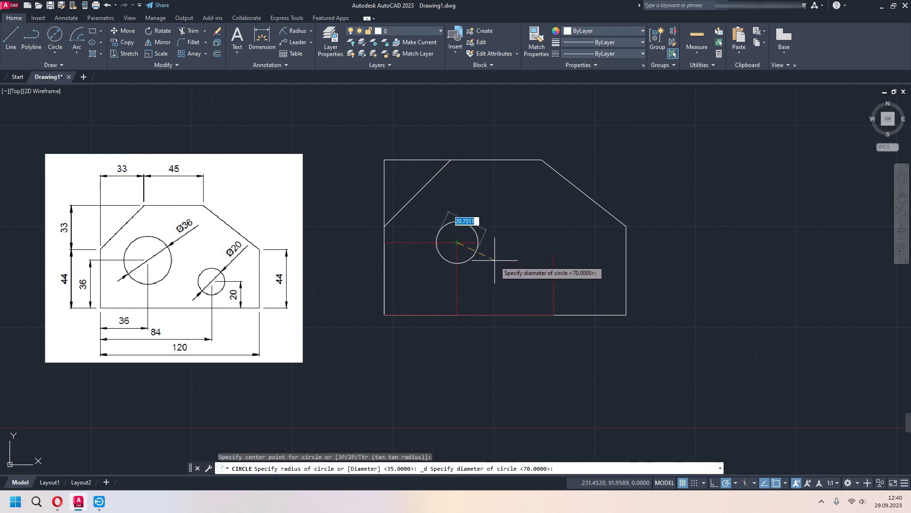
key(Return)
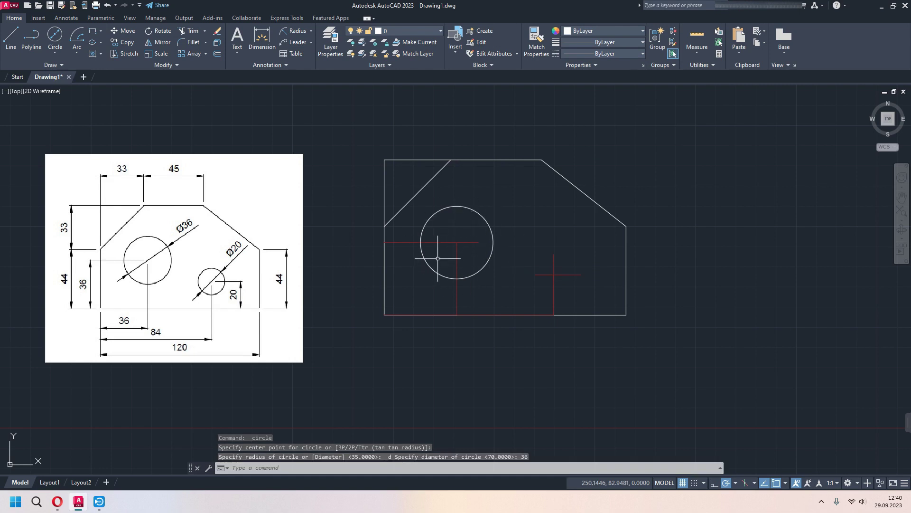
click(56, 55)
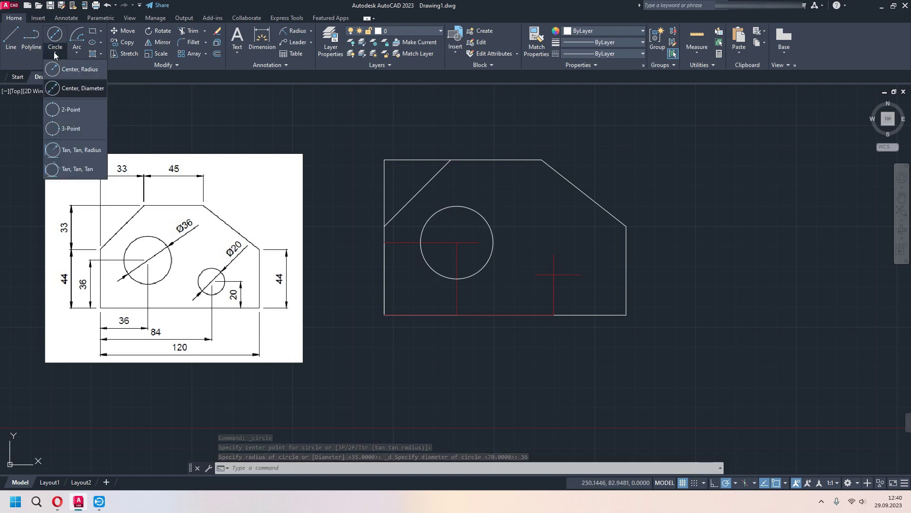
click(57, 90)
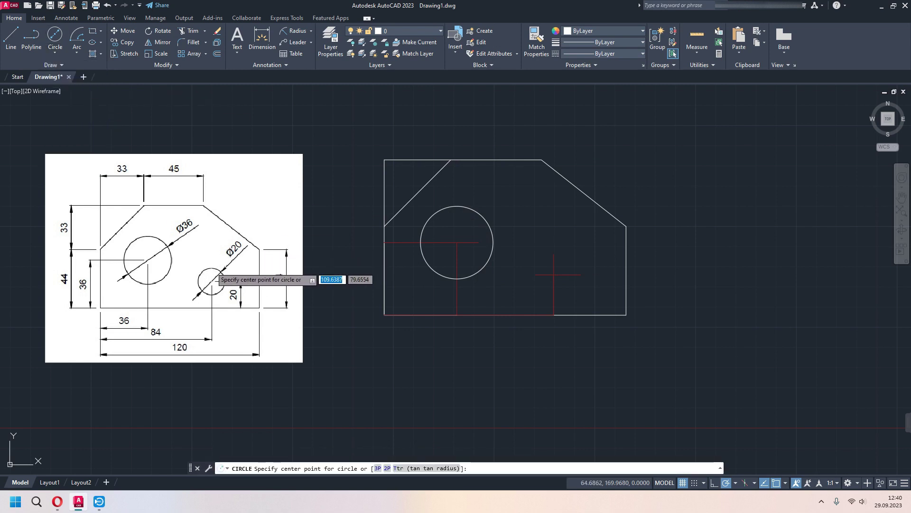
click(553, 275)
key(Down)
key(Return)
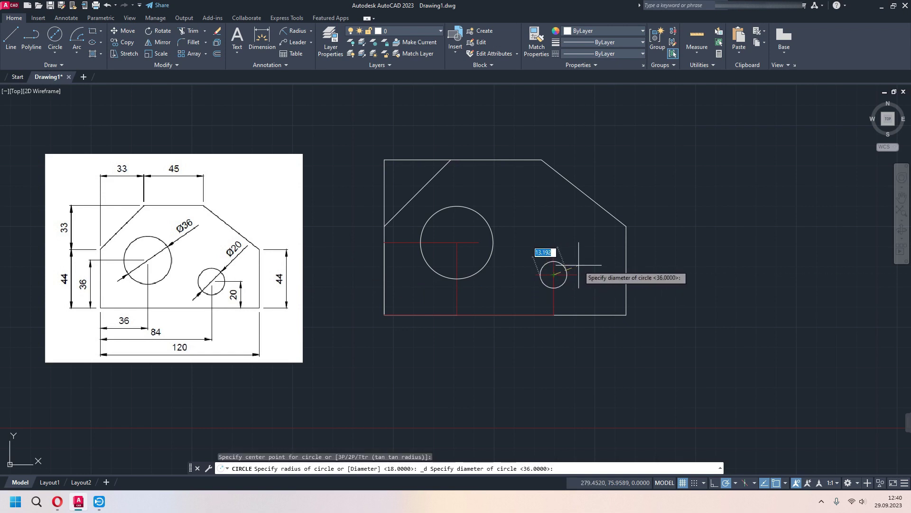
key(Return)
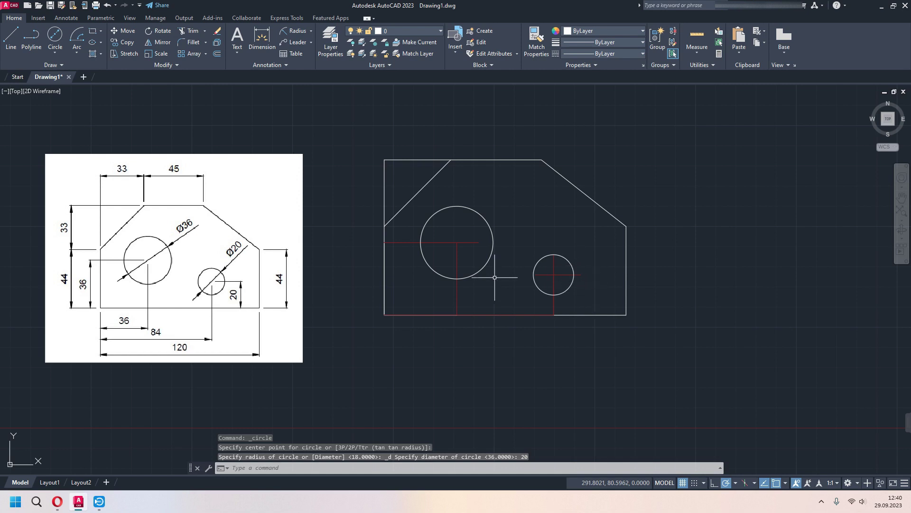
Trim away the red construction lines with a fence
middle_drag(451, 237, 434, 243)
text(tr)
key(Return)
click(388, 155)
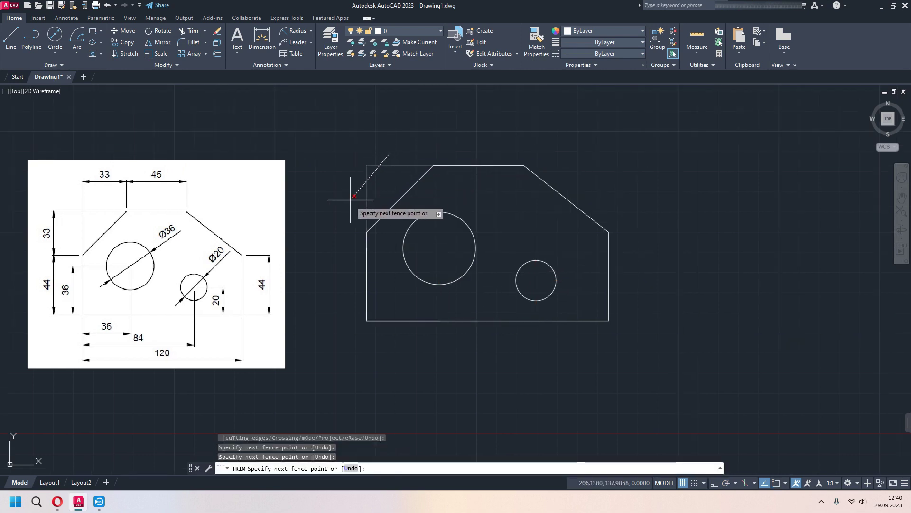
key(Return)
key(Escape)
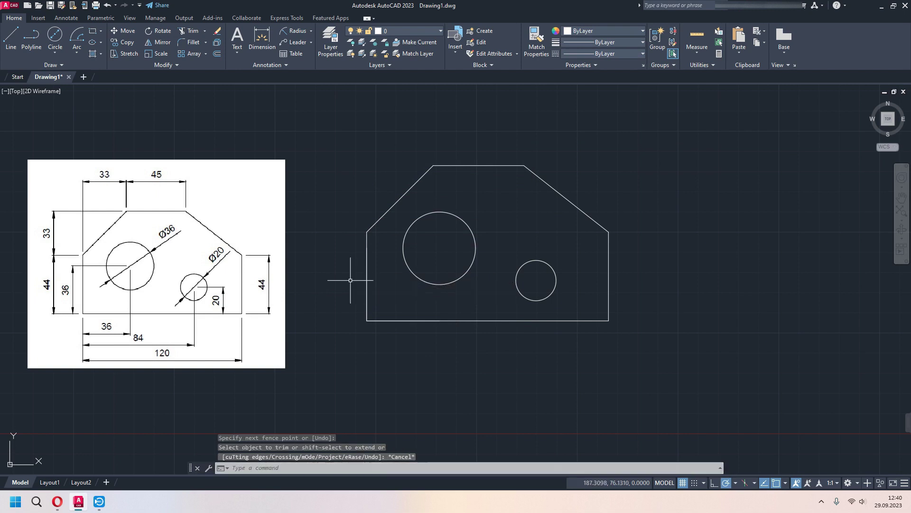
middle_drag(350, 280, 380, 286)
click(262, 38)
click(397, 326)
Dimension the left side with 44 and 33, plus the 33 top-left width
click(396, 238)
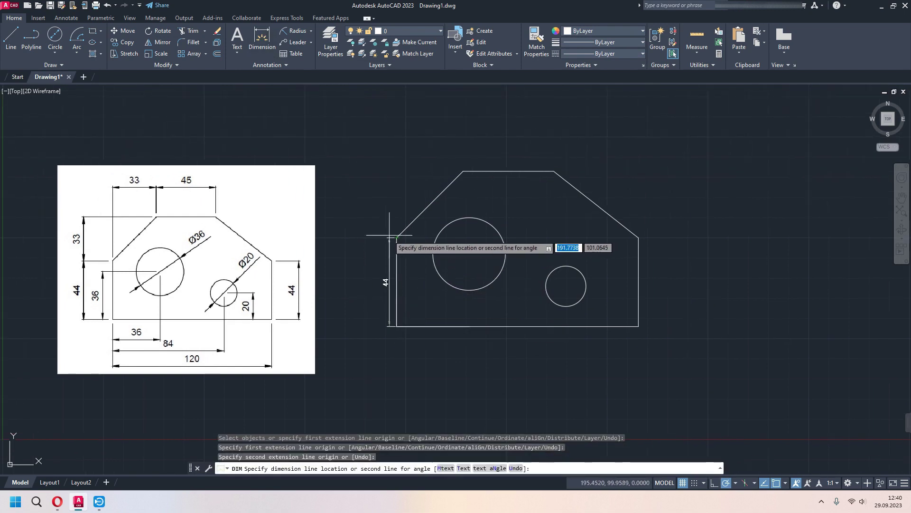
click(359, 237)
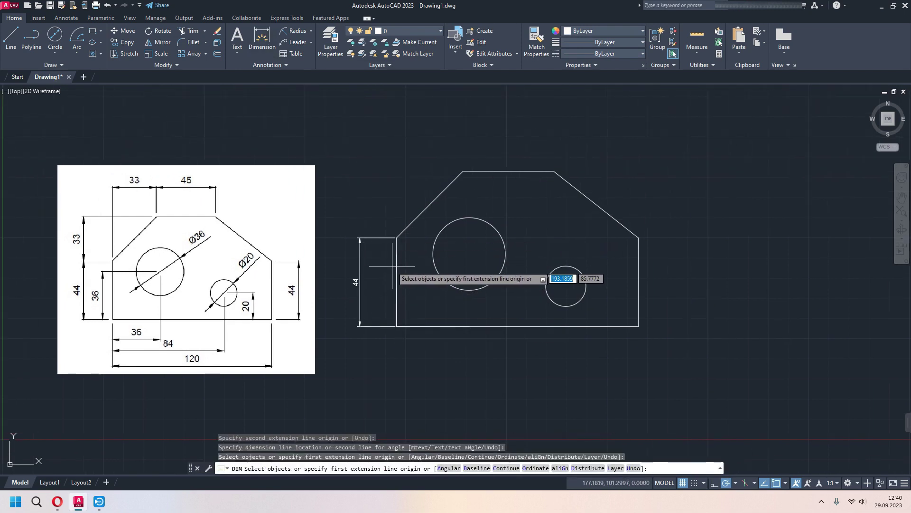
click(397, 237)
click(454, 171)
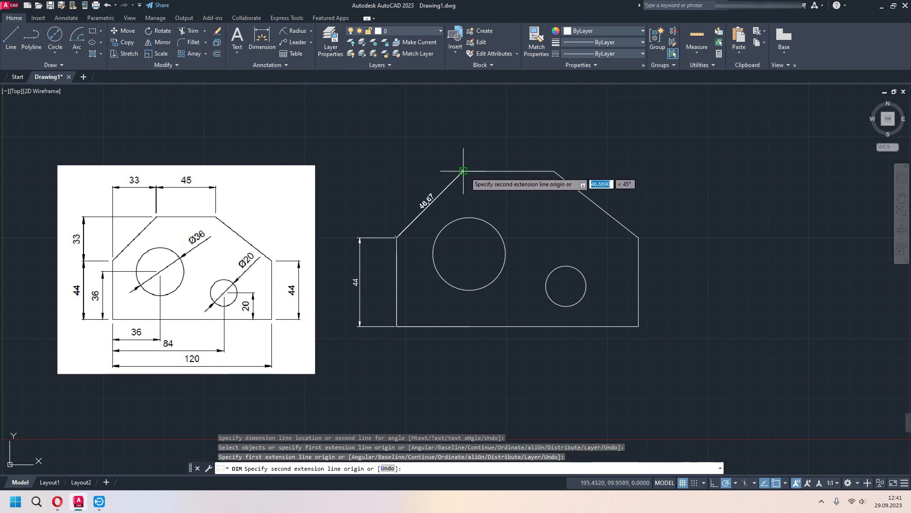
click(359, 166)
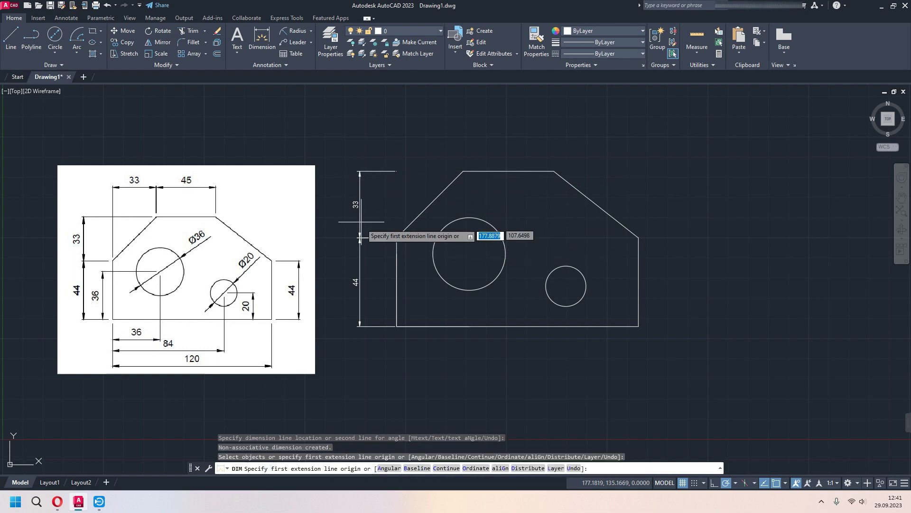
key(Return)
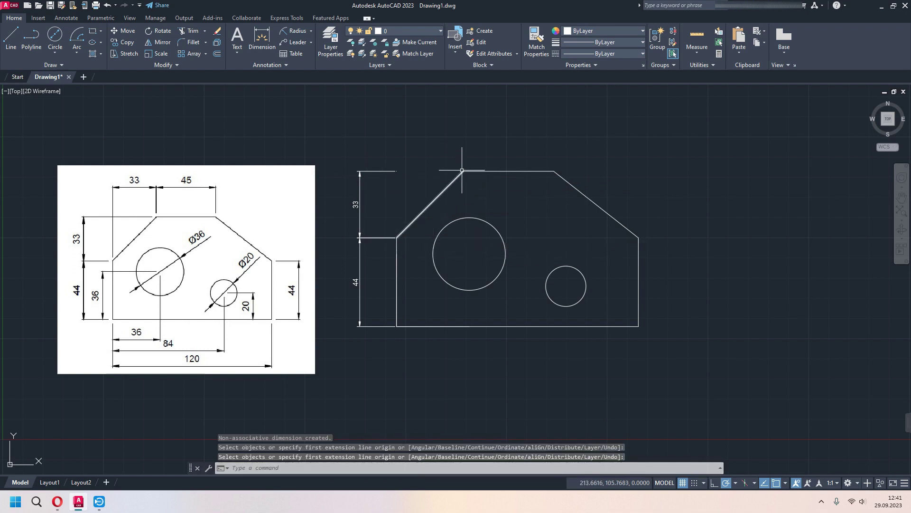
key(Return)
click(462, 170)
click(396, 171)
click(395, 140)
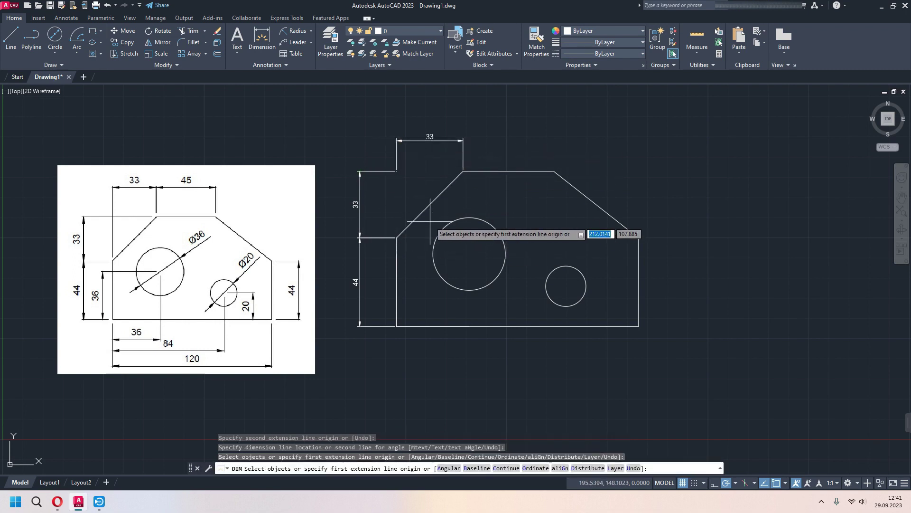
Add the 45 top-edge, 44 right-side and 120 bottom dimensions
click(497, 171)
click(546, 141)
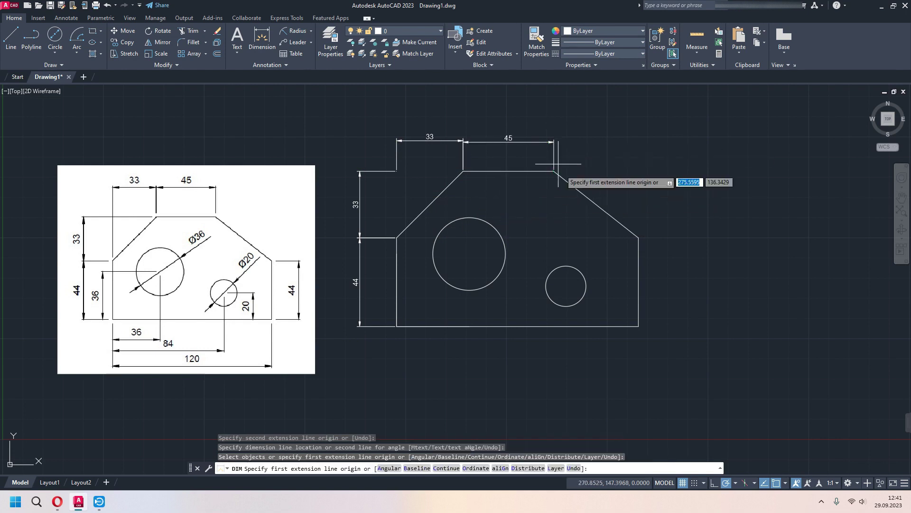
click(638, 238)
click(638, 326)
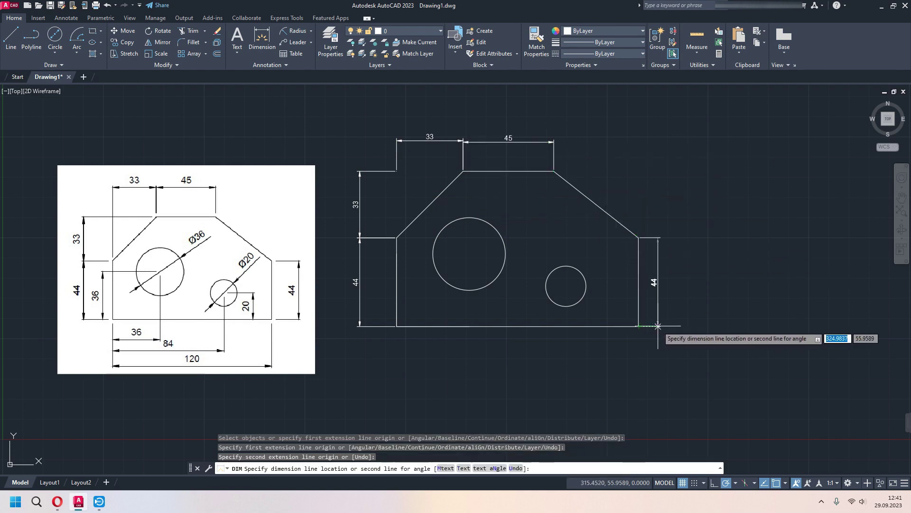
click(657, 326)
click(397, 326)
click(638, 326)
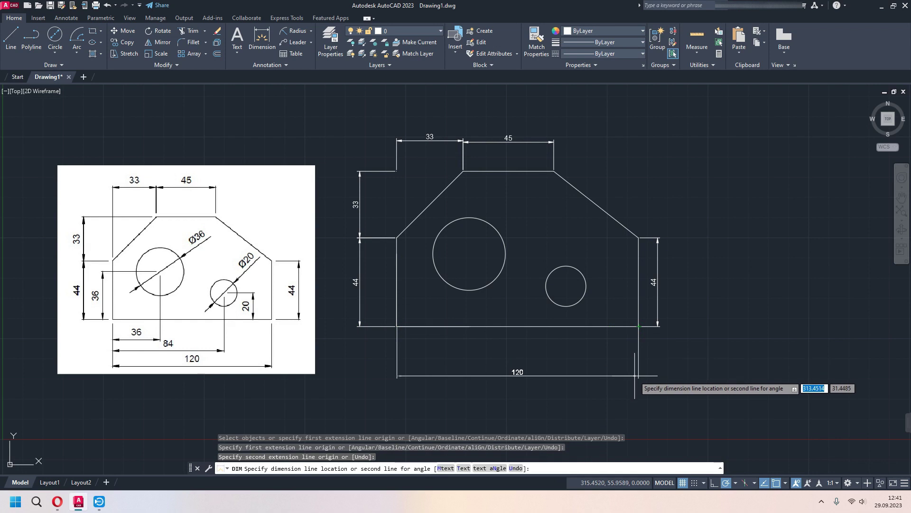
click(635, 375)
Add the 36 and 84 dimensions locating the hole centres from the bottom-left corner
click(396, 326)
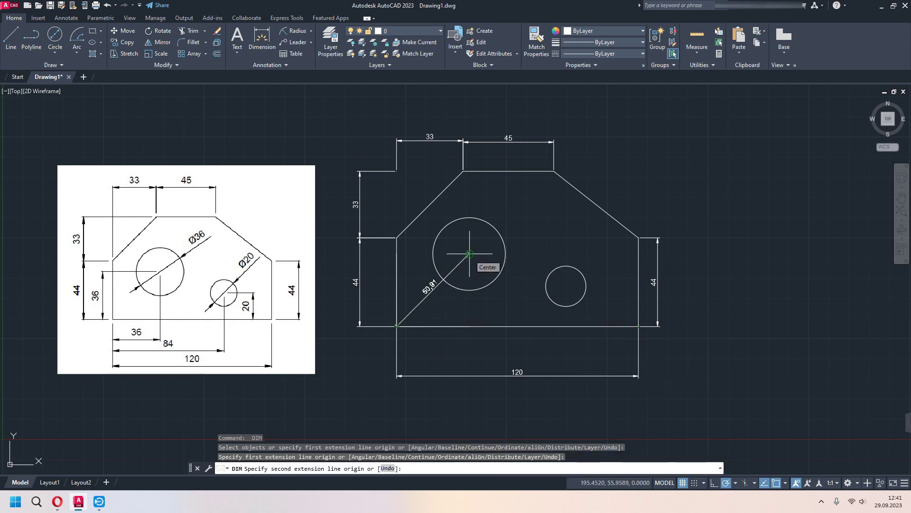
click(469, 326)
click(468, 348)
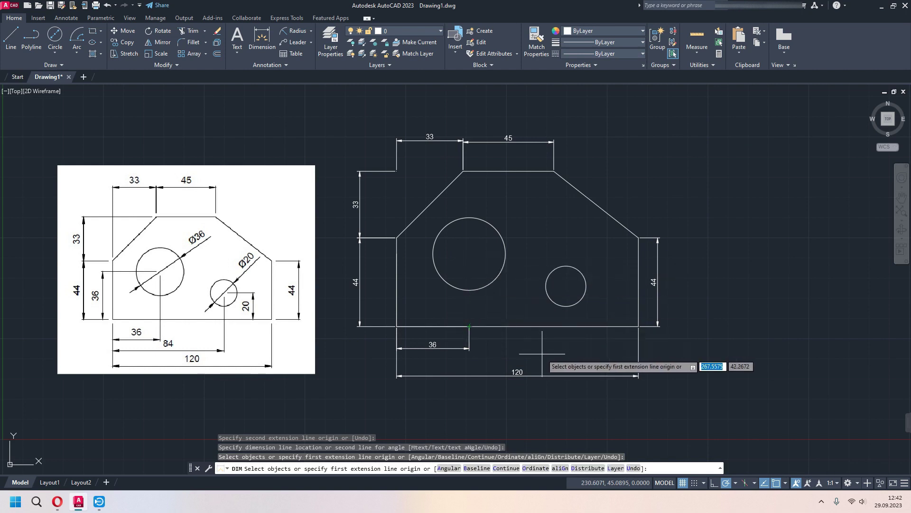
click(397, 326)
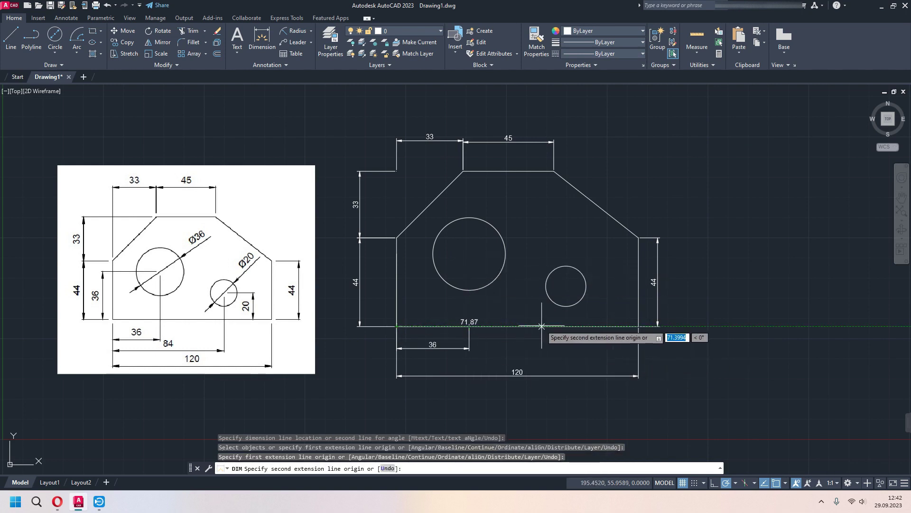
click(566, 286)
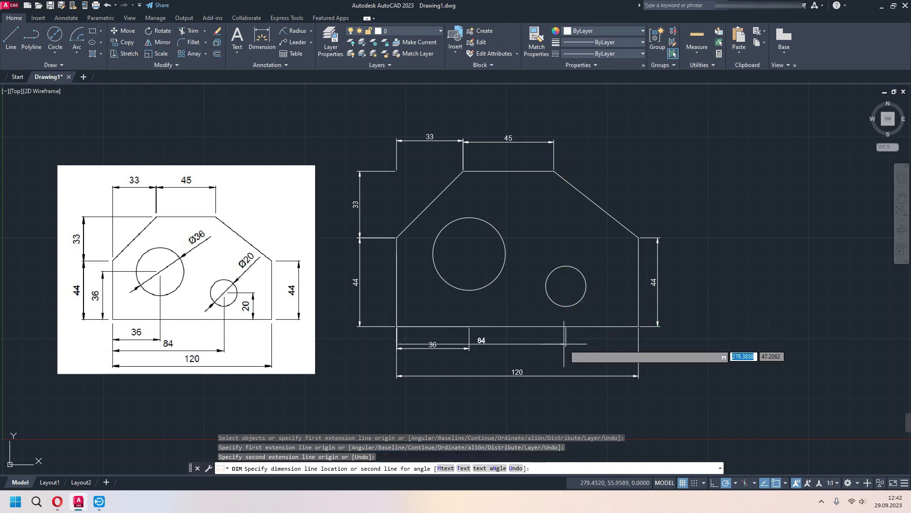
click(566, 359)
middle_drag(566, 359, 570, 378)
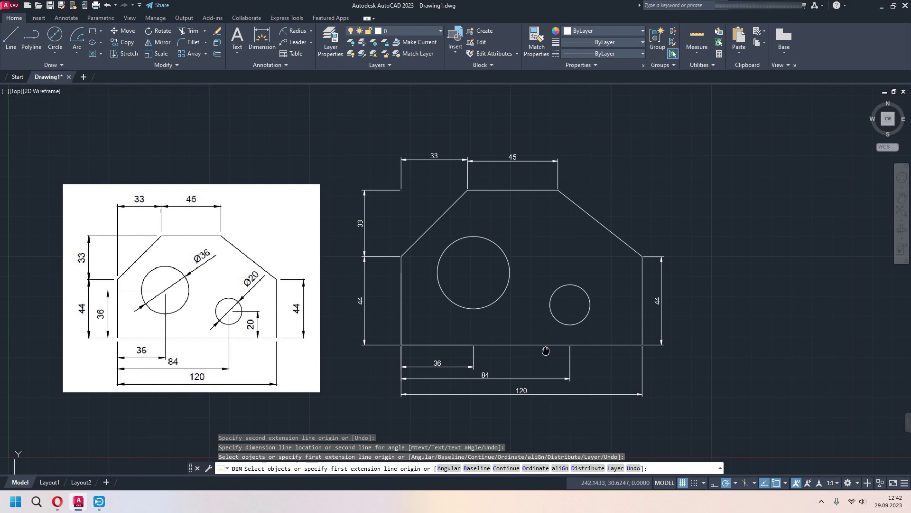
Place Ø36 on the large hole and Ø20 on the small hole as diameter dimensions
click(311, 32)
click(306, 144)
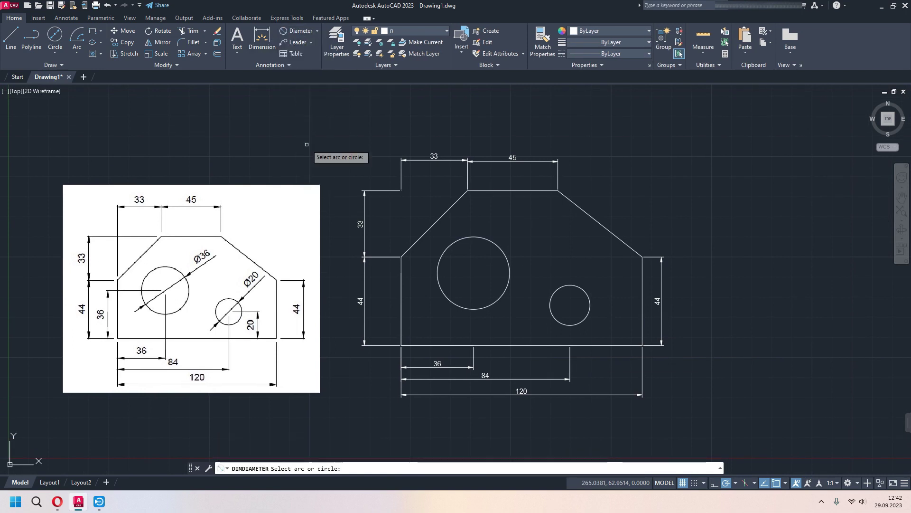
click(500, 249)
key(Return)
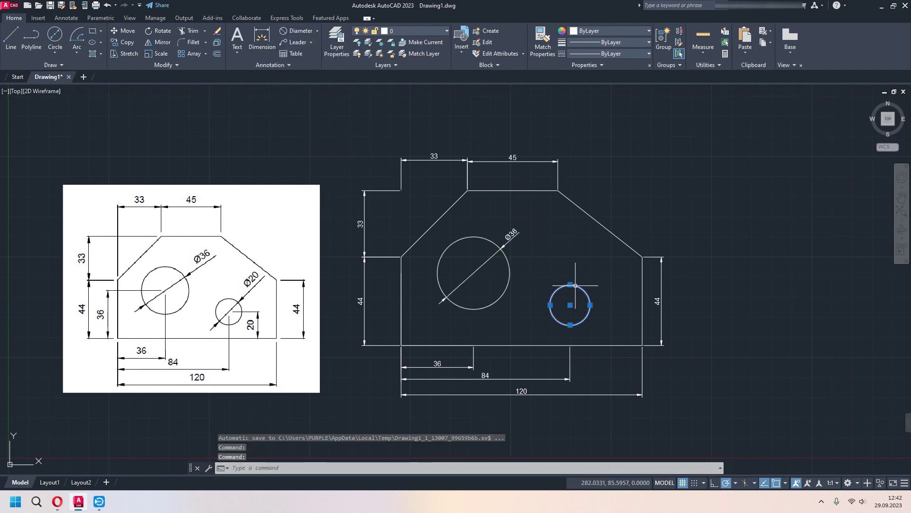
click(574, 285)
click(582, 286)
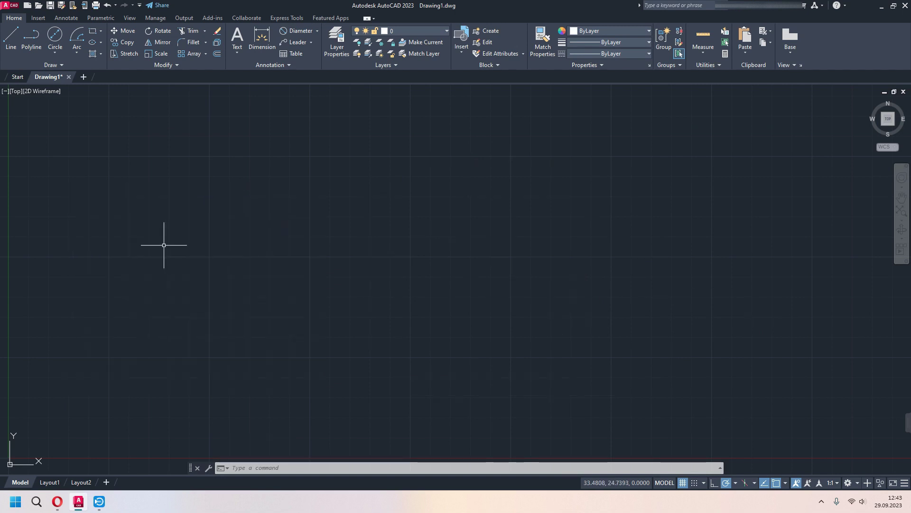
Attach 3.jpg as a reference image at scale 1 beside the plate
text(IMAGE)
click(218, 275)
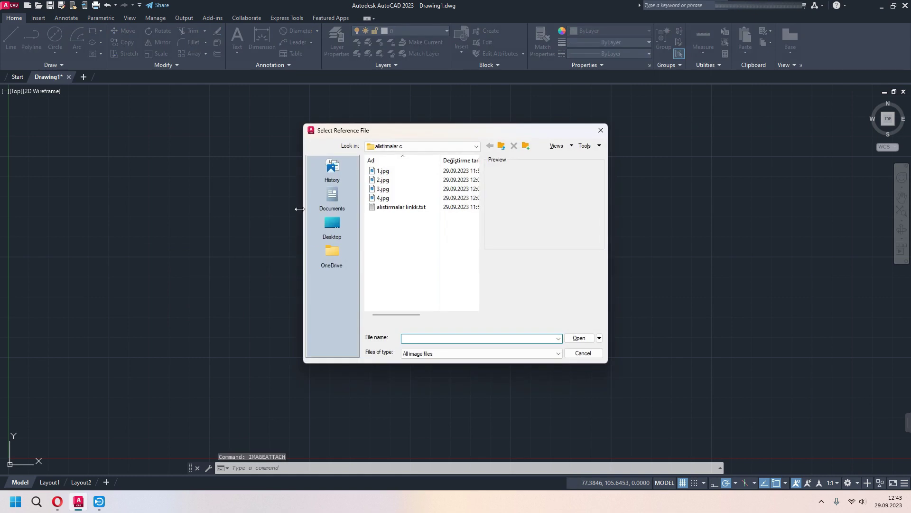
click(392, 190)
click(586, 338)
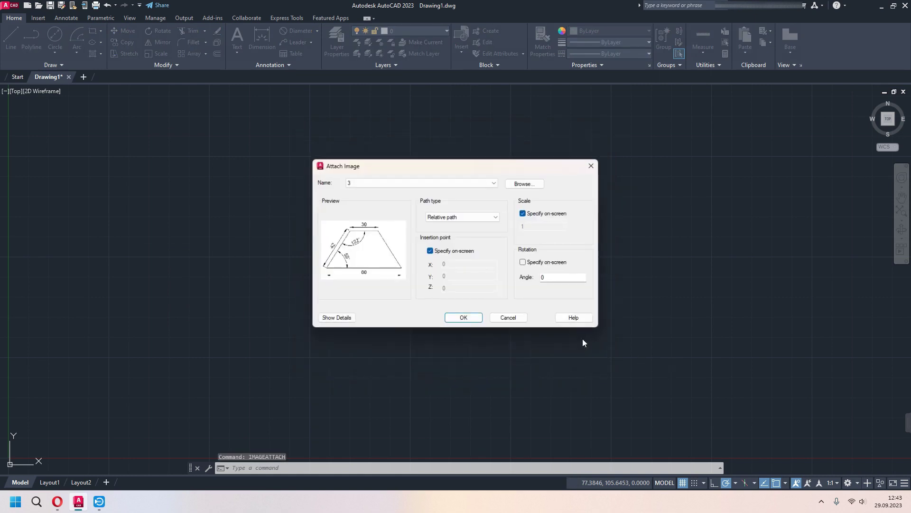
click(479, 319)
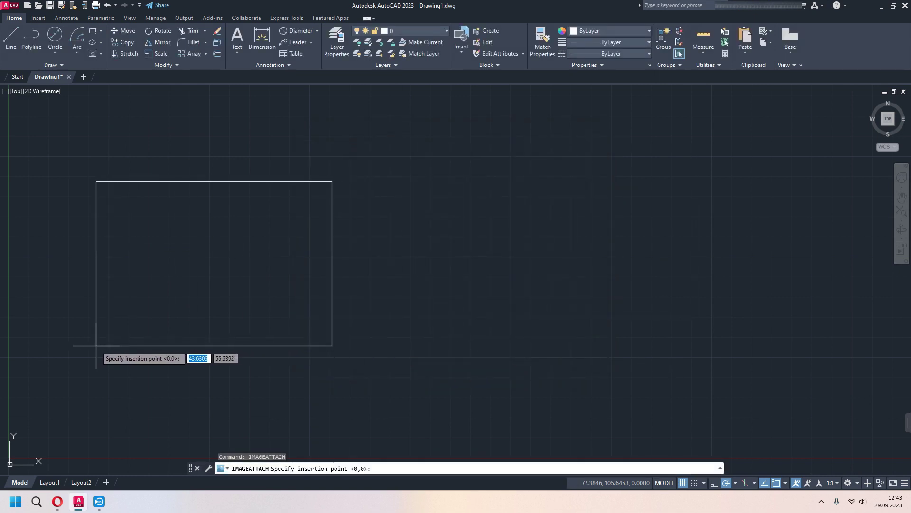
click(96, 345)
key(Return)
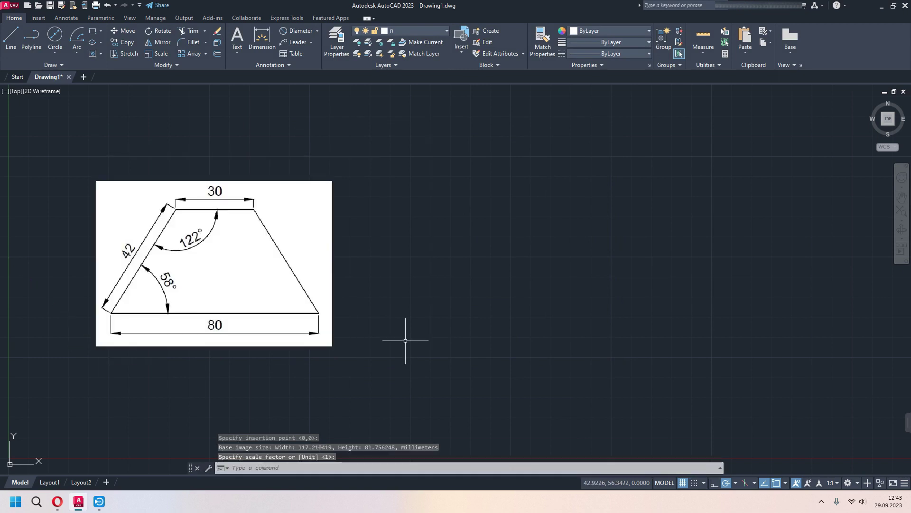
middle_drag(407, 342, 399, 319)
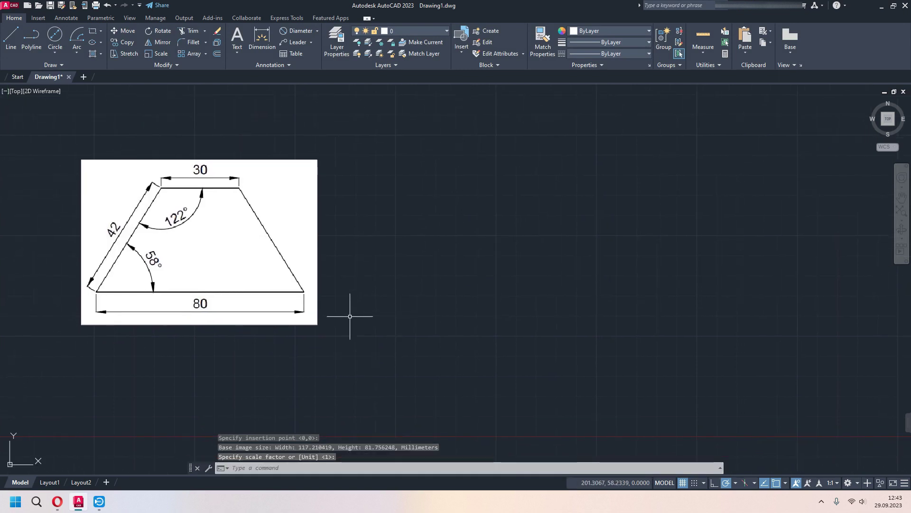
Draw a closed line outline: 80 base leftward, 42 side at 58°, 30 top edge
click(11, 40)
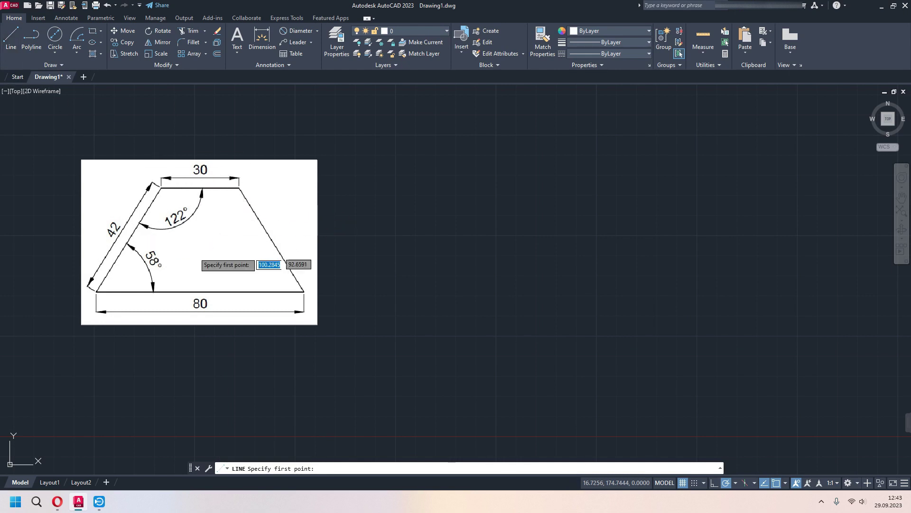
click(566, 309)
text(8)
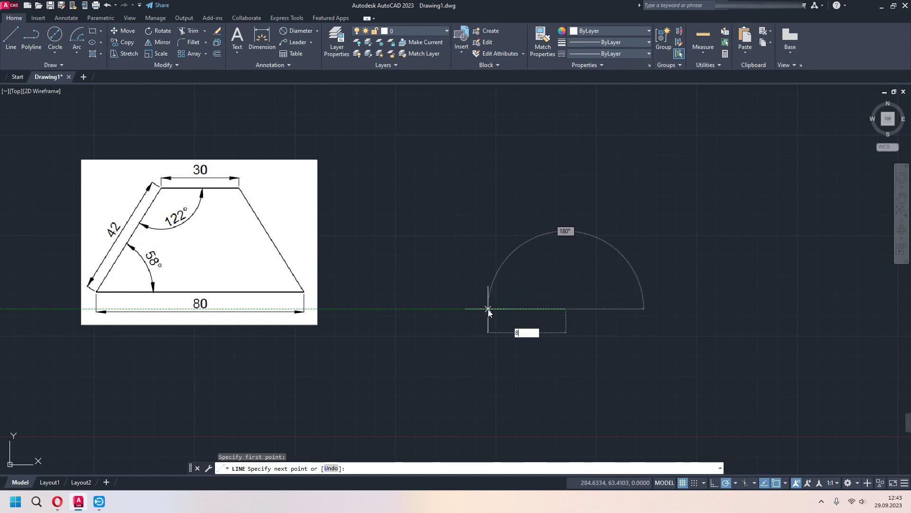
text(0)
key(Return)
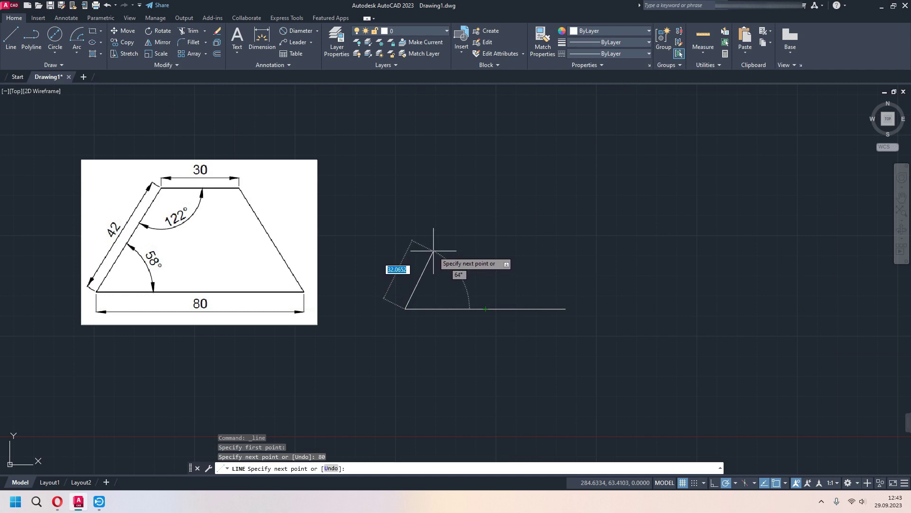
text(42)
key(Tab)
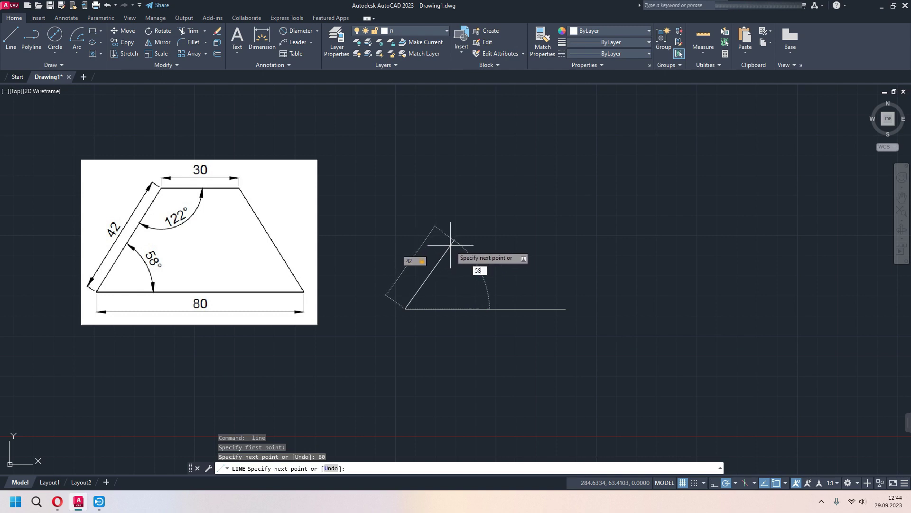
key(Return)
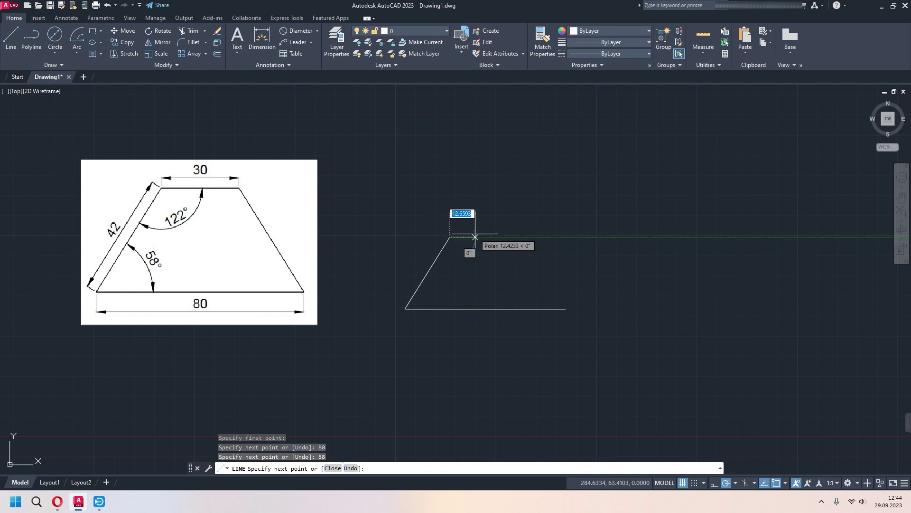
key(Return)
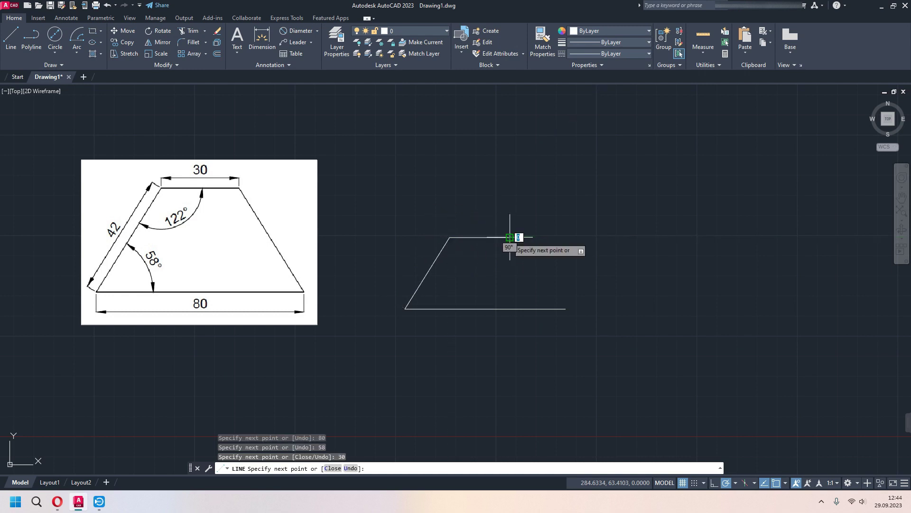
click(566, 309)
key(Escape)
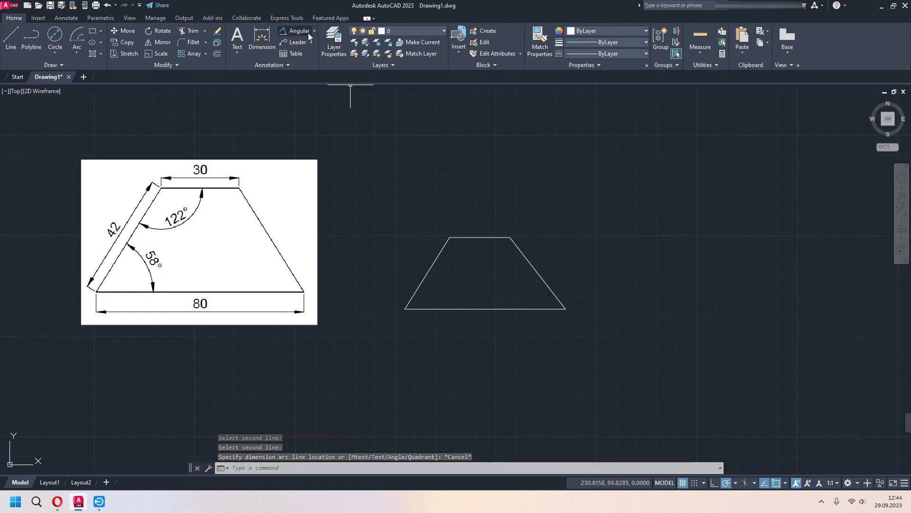
Dimension the trapezoid's top edge as 30, placed above it
click(262, 40)
click(449, 238)
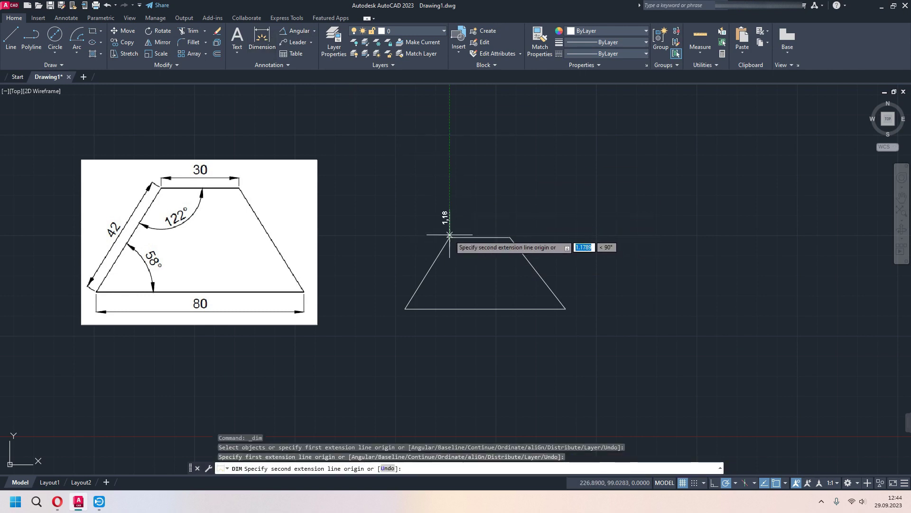
click(510, 237)
click(509, 205)
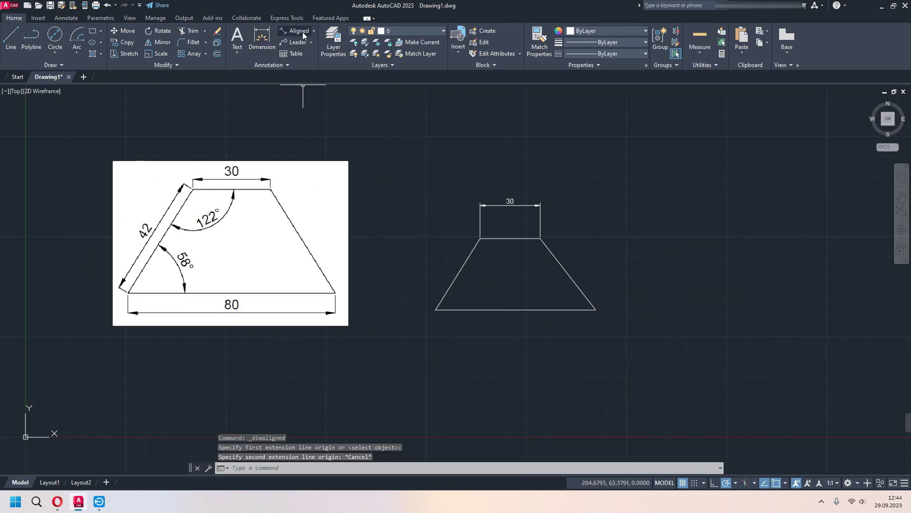
Add aligned dimensions for the 42 slanted side and the 80 base
click(304, 33)
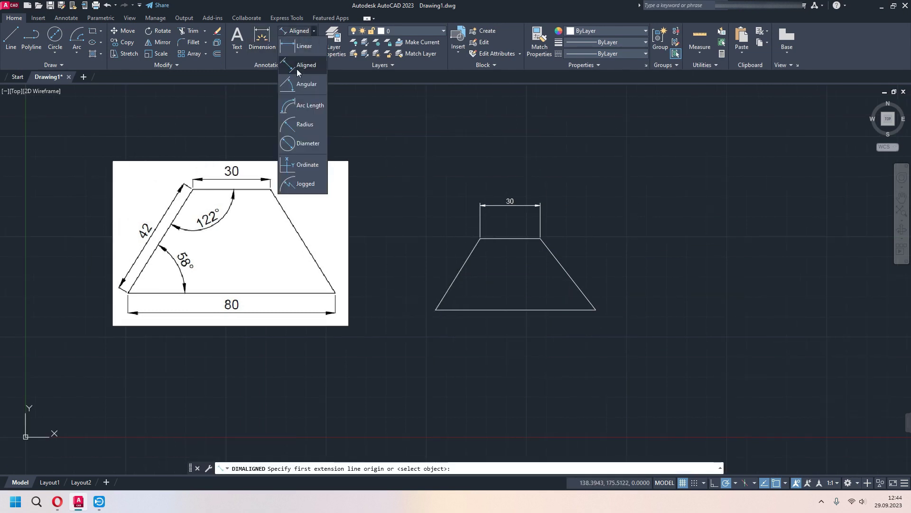
click(297, 69)
click(480, 238)
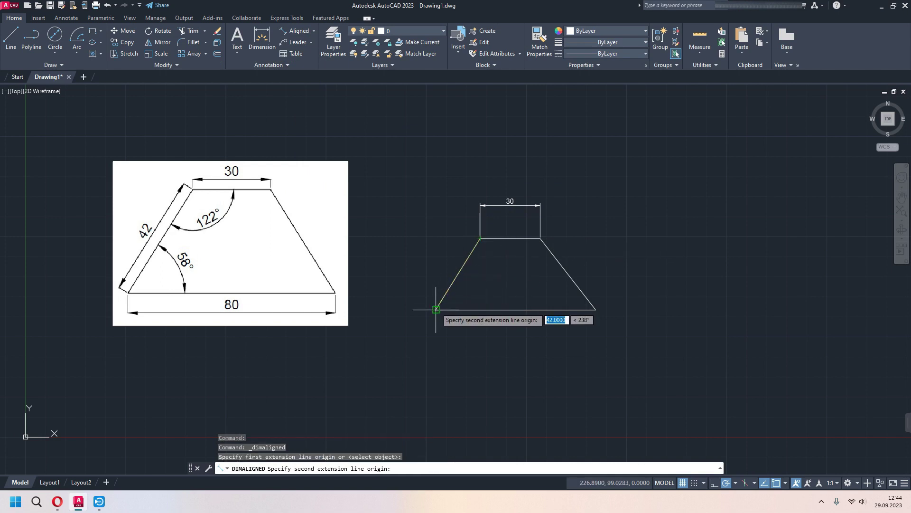
click(535, 304)
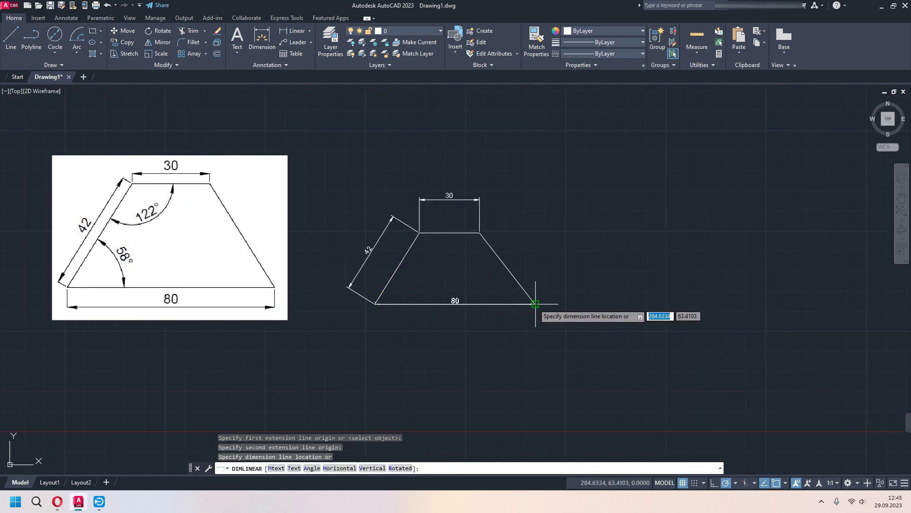
click(529, 327)
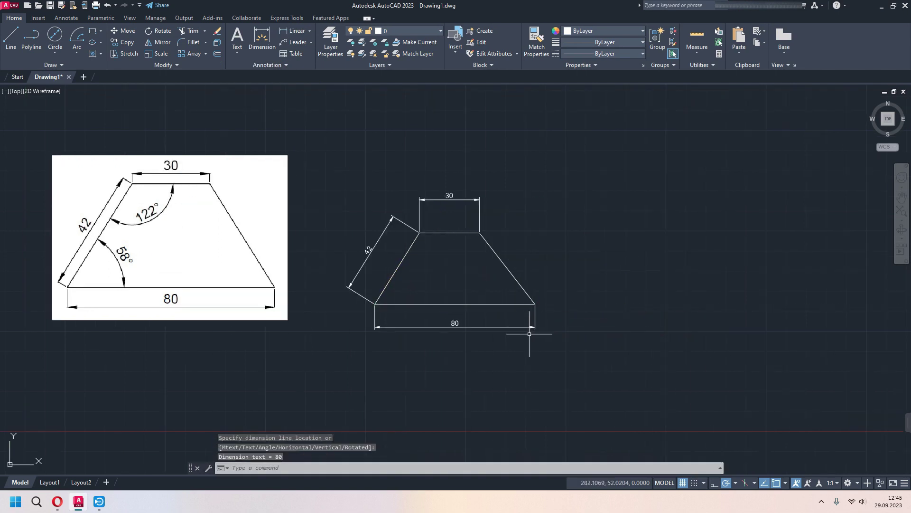
Switch the dimension type to Angular
click(310, 31)
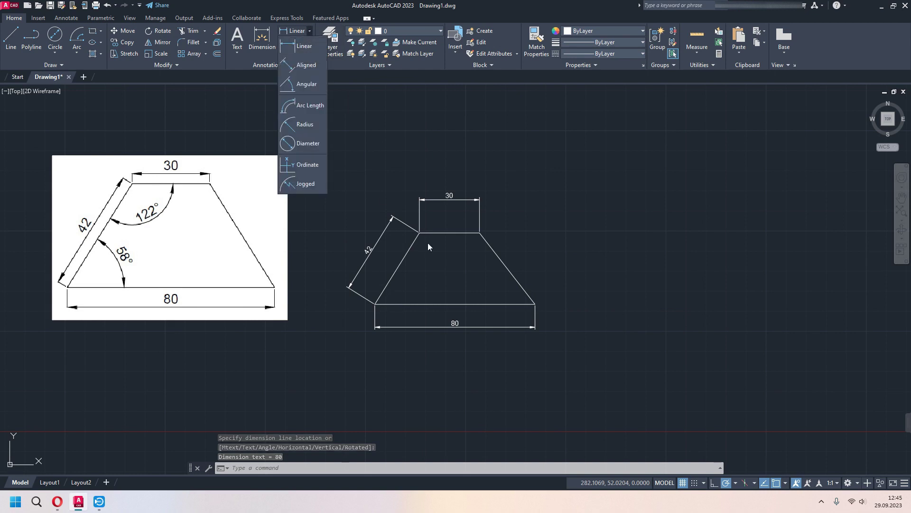
click(314, 88)
scroll(421, 237, up, 2)
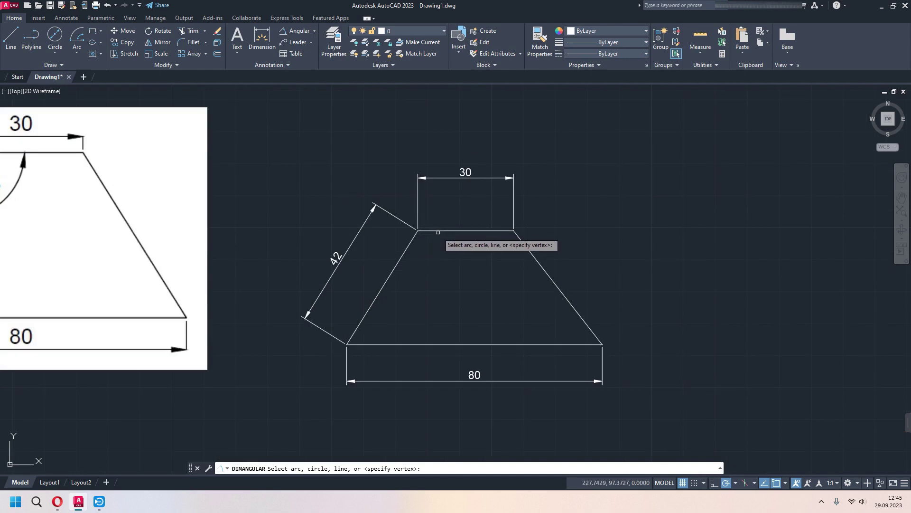
Dimension 122° between top edge and left side, and 58° between base and left side
click(436, 231)
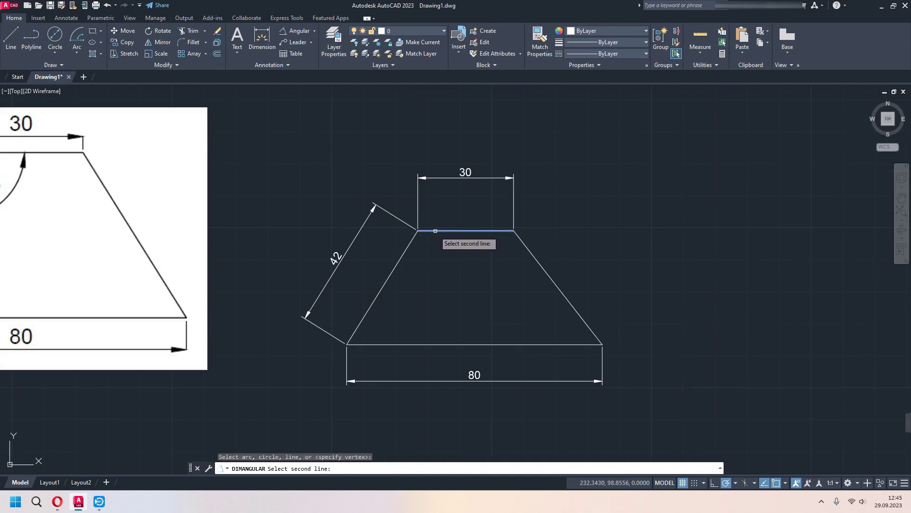
click(406, 250)
click(420, 263)
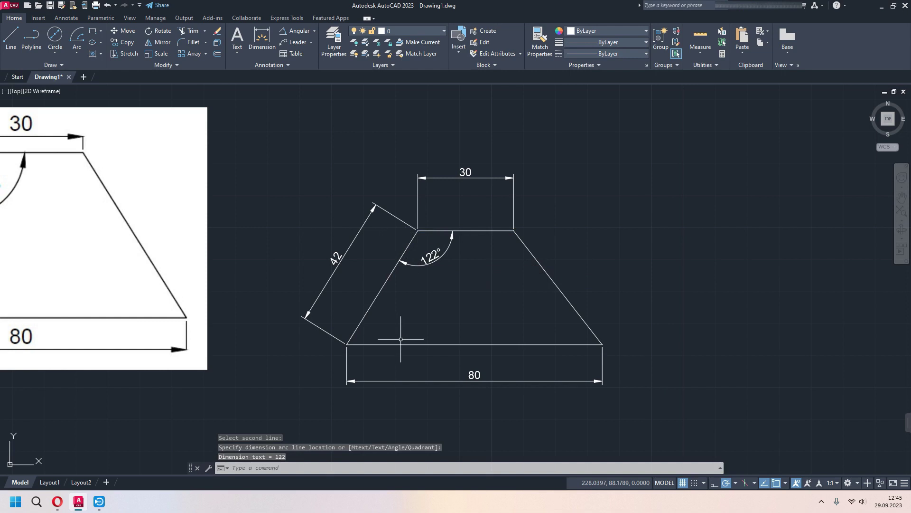
key(Return)
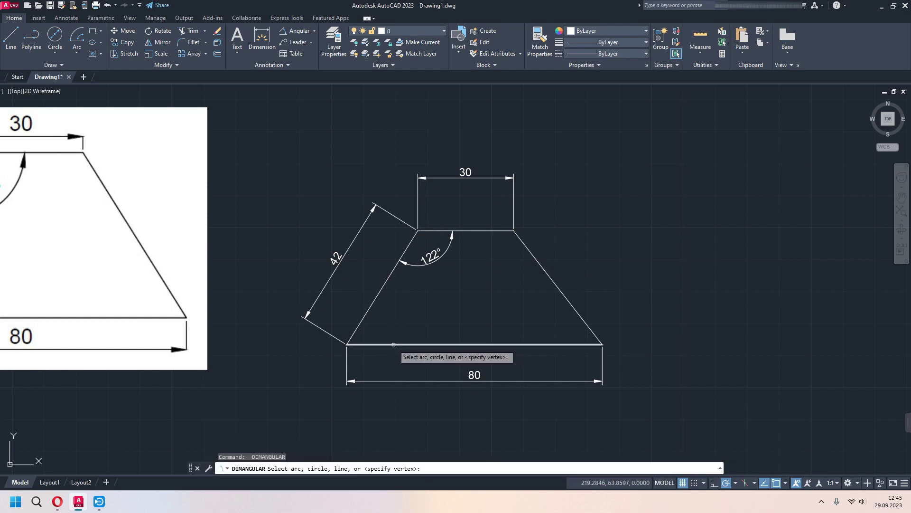
click(394, 344)
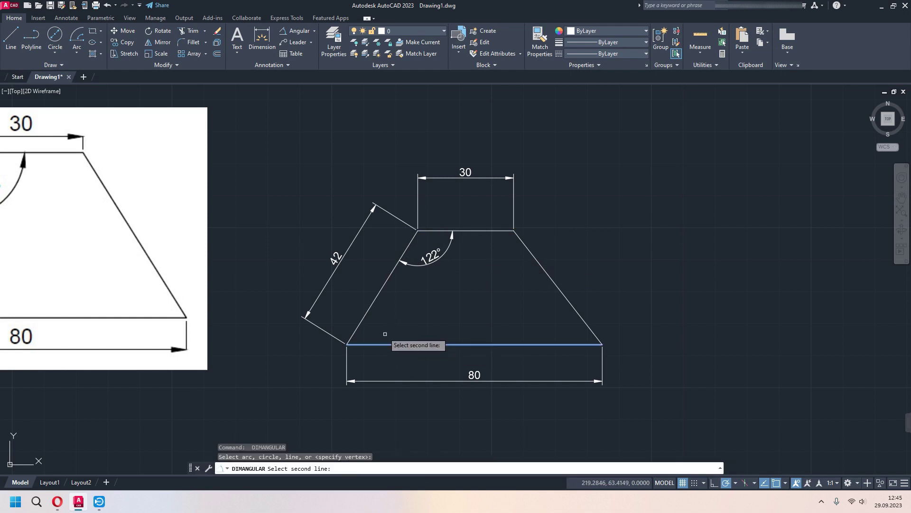
click(370, 309)
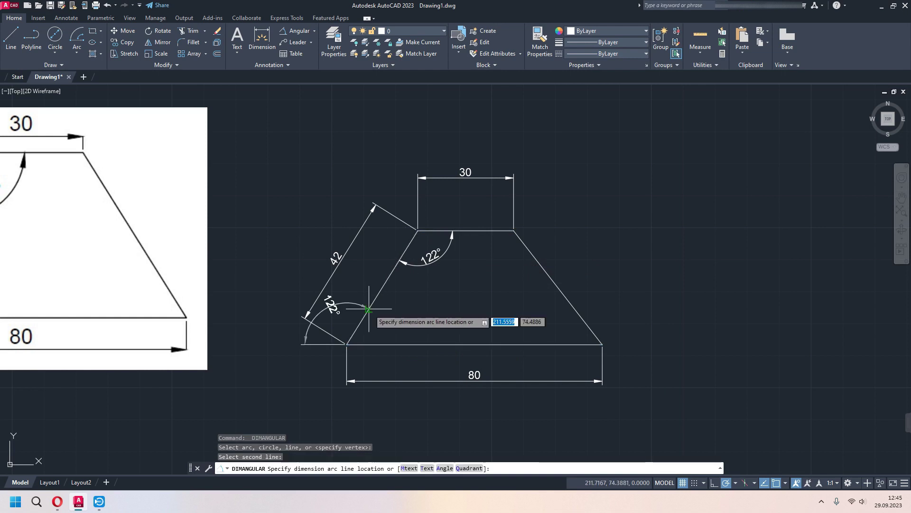
click(404, 311)
scroll(407, 314, down, 4)
scroll(525, 298, up, 1)
scroll(532, 303, up, 1)
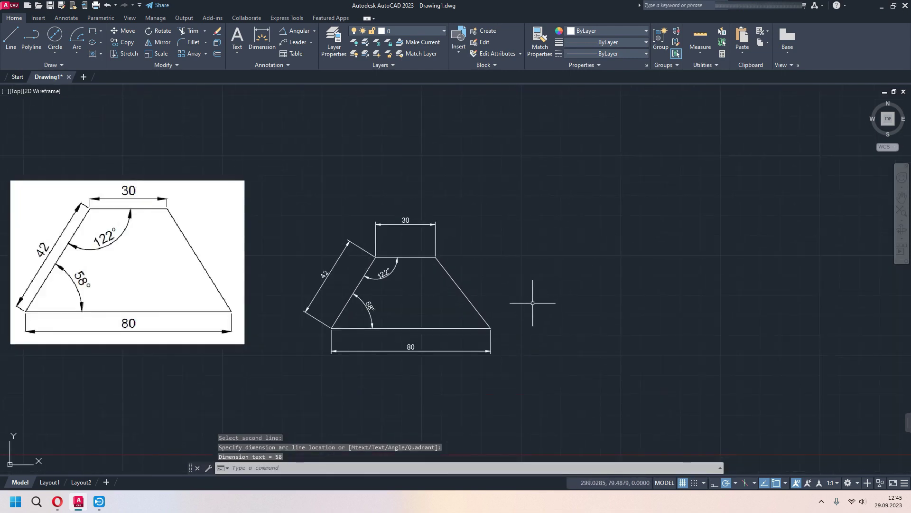
middle_drag(532, 303, 578, 305)
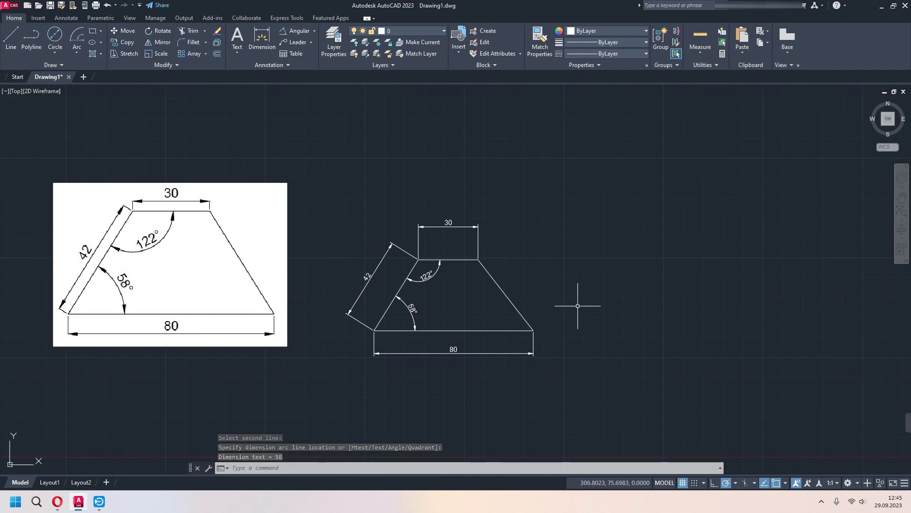
Erase the trapezoid drawing together with its reference image
click(622, 131)
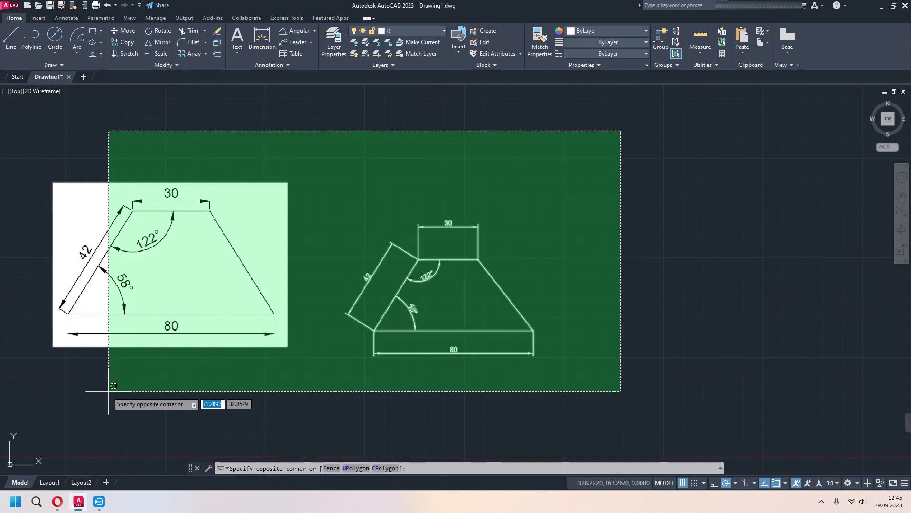
click(34, 402)
key(Delete)
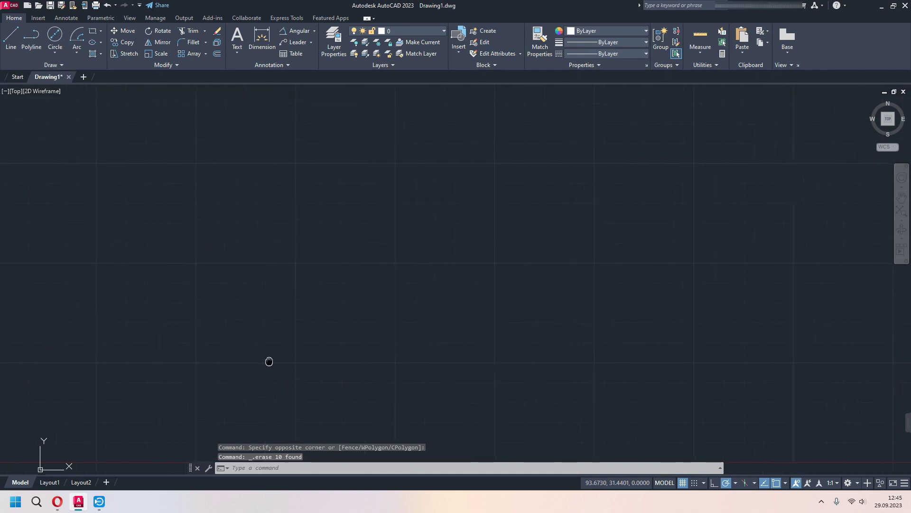
Attach 4.jpg as the new reference image at scale 1
right_click(235, 322)
click(277, 361)
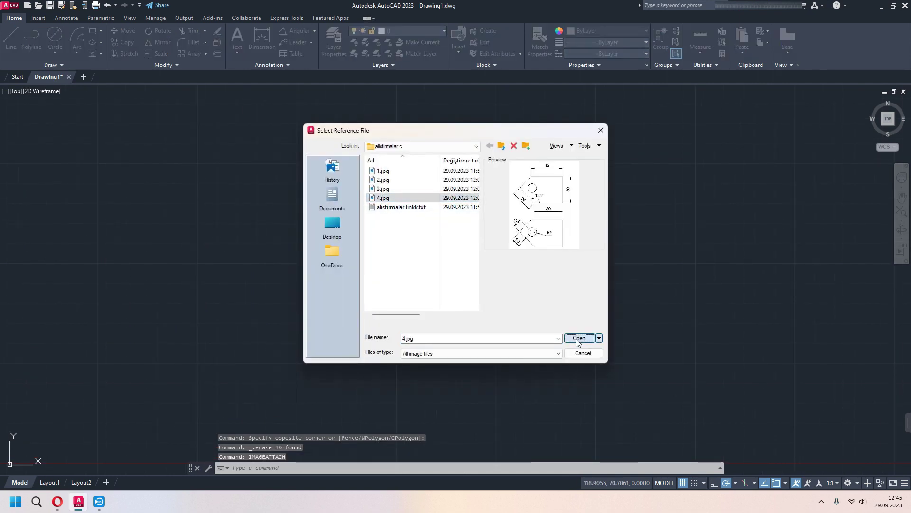
click(577, 339)
click(475, 320)
click(80, 387)
key(Return)
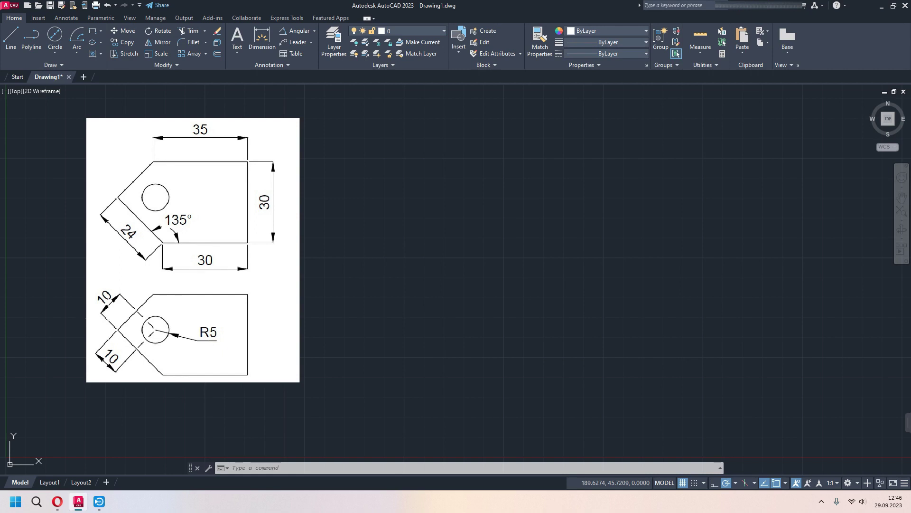
middle_drag(374, 314, 333, 328)
Draw the plate's 30-unit right side and 35-unit top edge, cancelling the stray line
text(l)
key(Return)
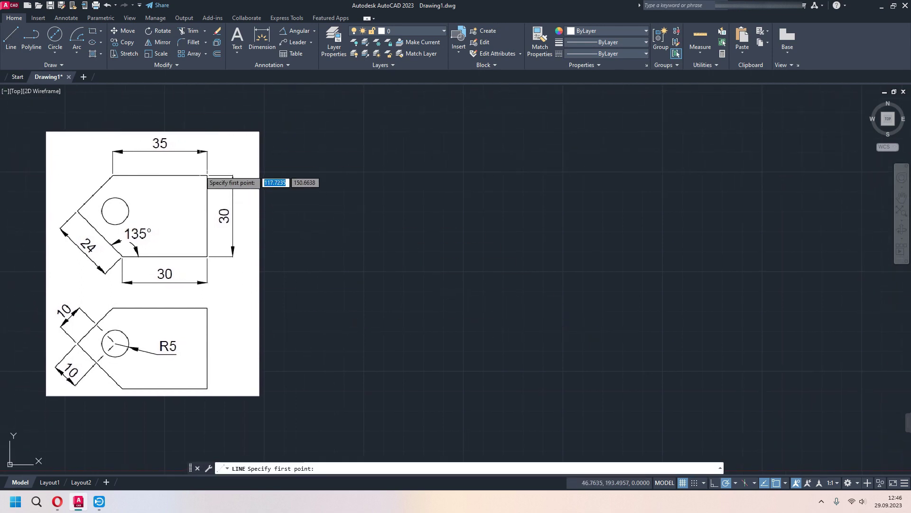
click(501, 326)
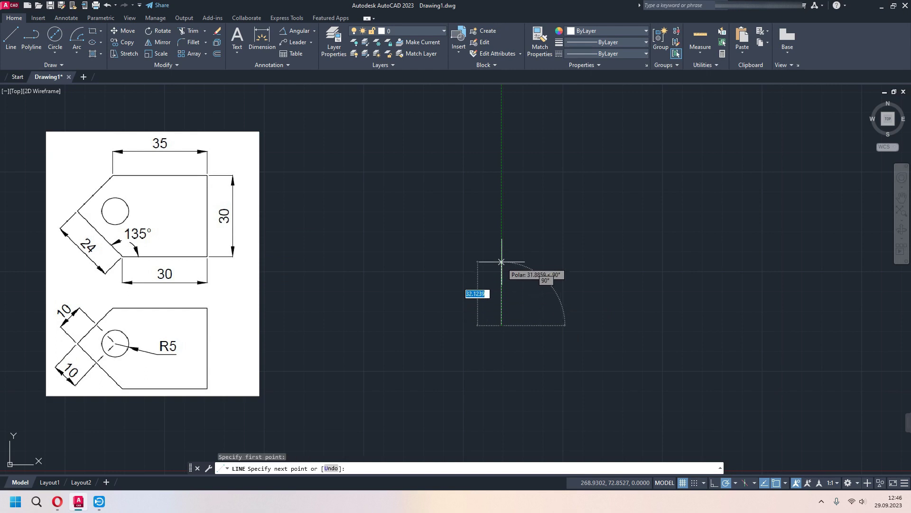
text(30)
key(Return)
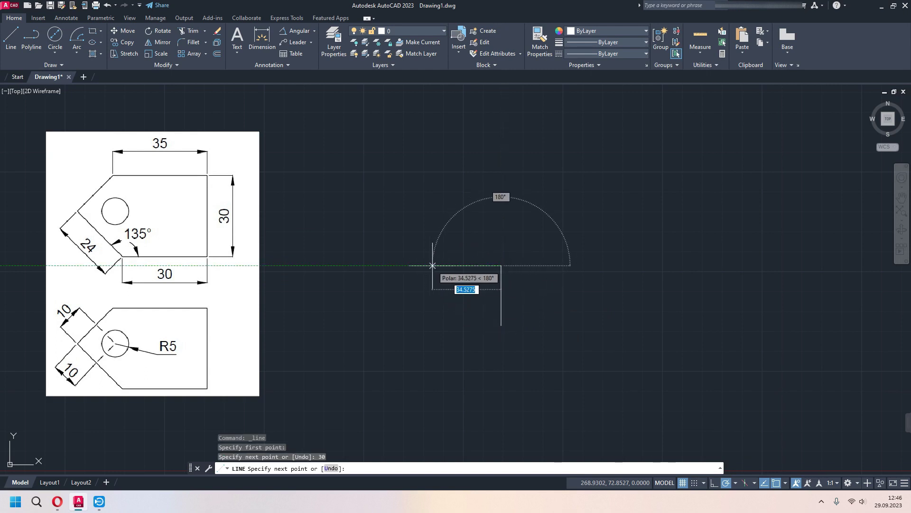
text(5)
key(Return)
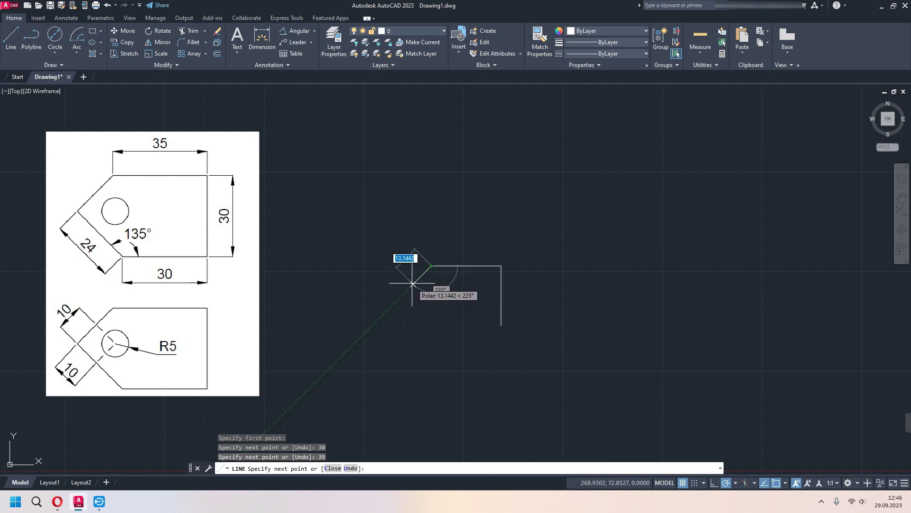
key(Escape)
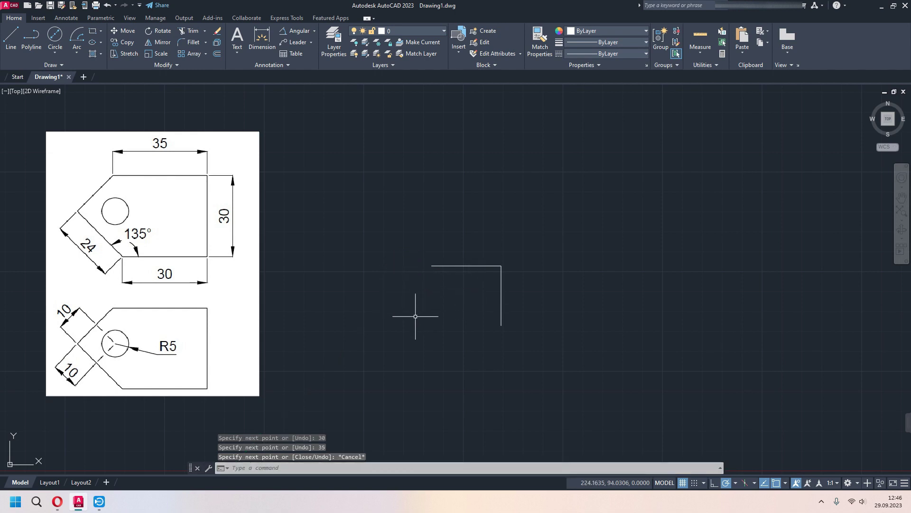
Add the 30-unit bottom edge running left from the right side's foot
key(Return)
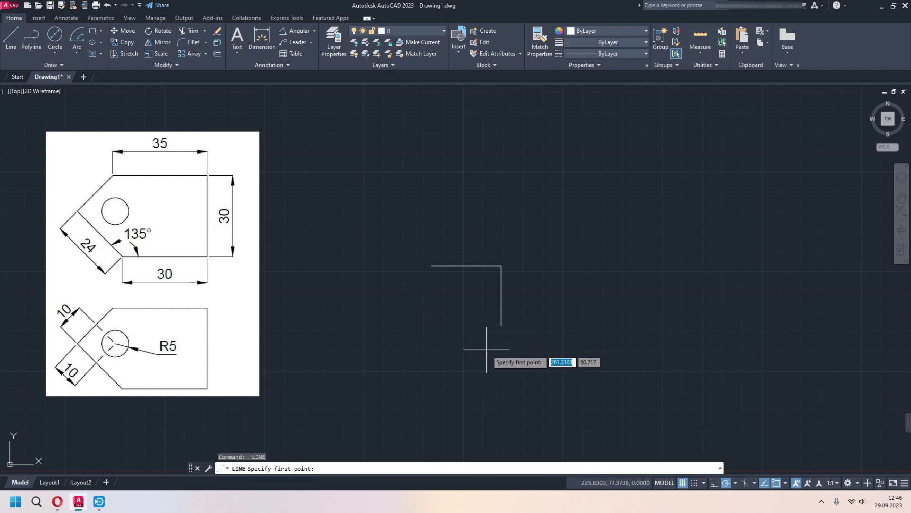
click(501, 326)
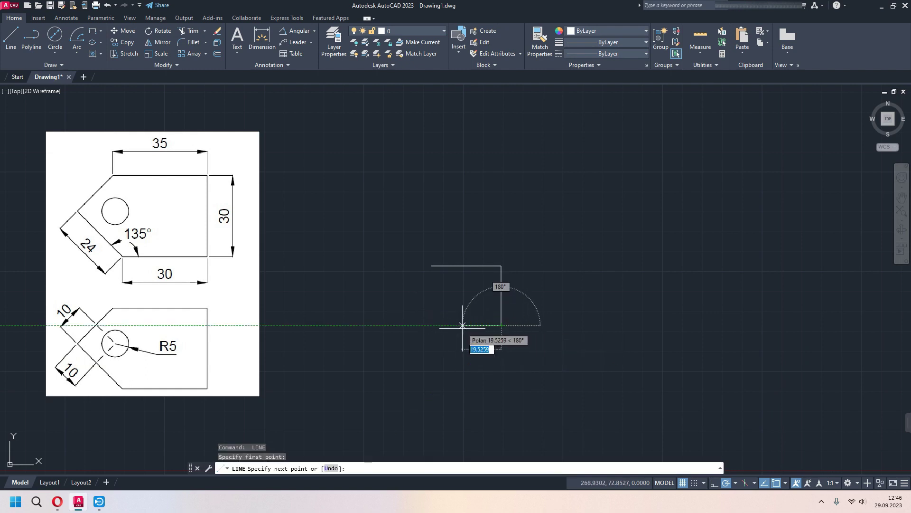
text(0)
key(Return)
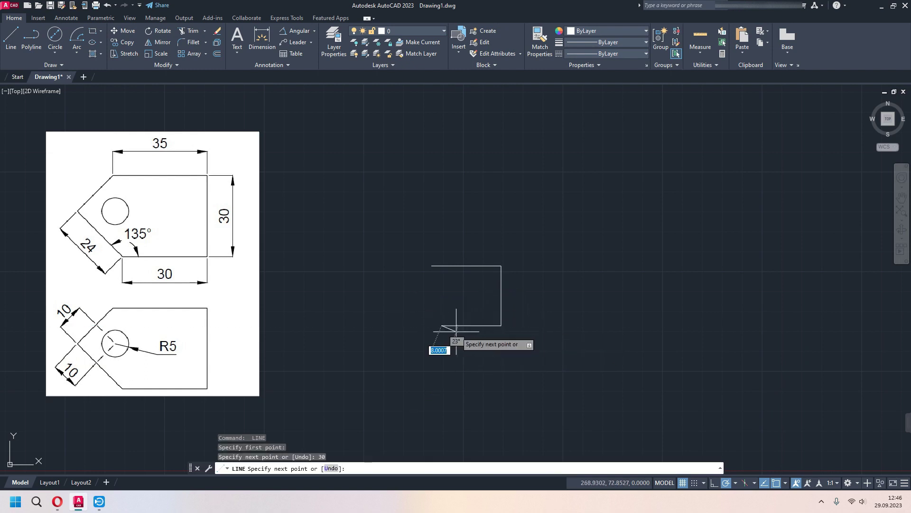
scroll(429, 316, up, 2)
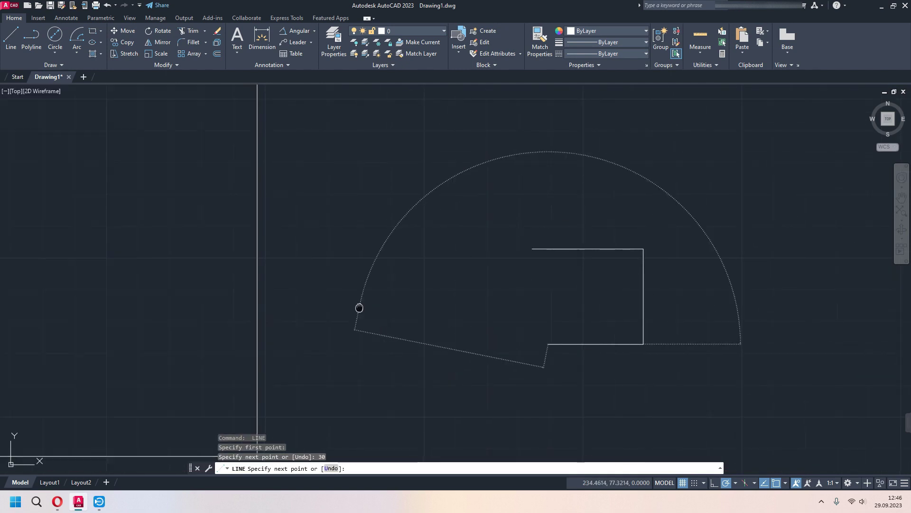
middle_drag(357, 307, 411, 312)
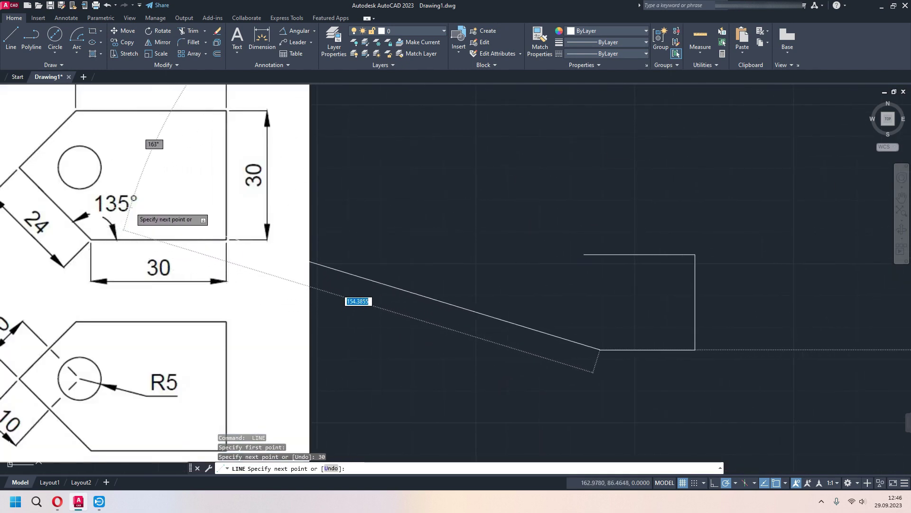
mouse_move(559, 321)
middle_down()
mouse_move(451, 325)
mouse_move(461, 332)
middle_up()
scroll(471, 327, up, 2)
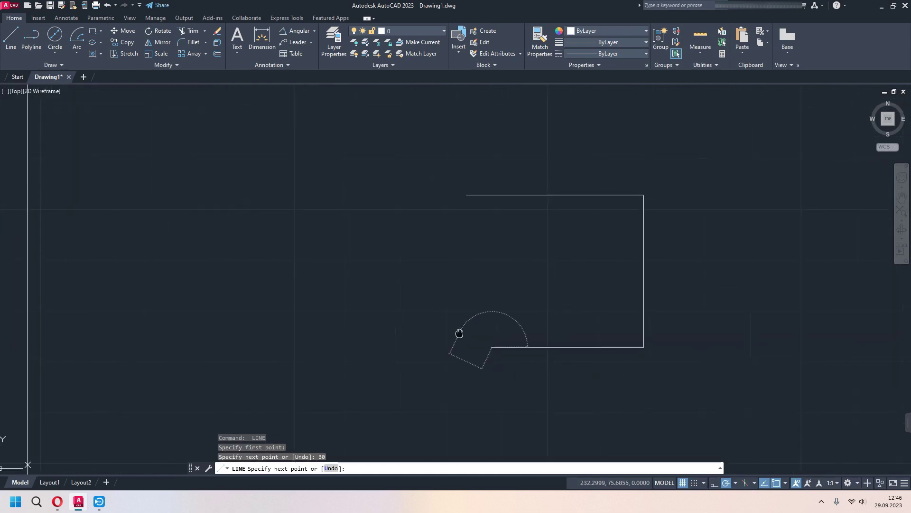
text(24)
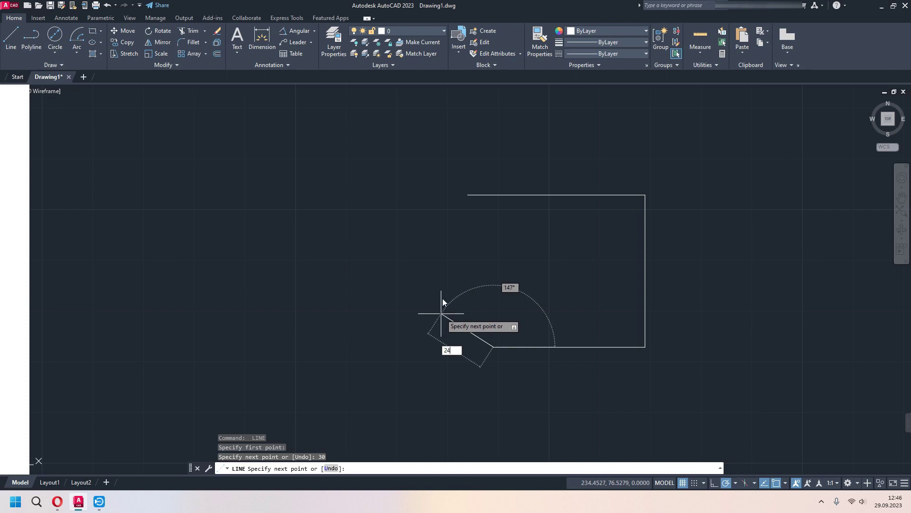
middle_drag(442, 316, 455, 317)
scroll(475, 325, down, 2)
scroll(465, 317, down, 2)
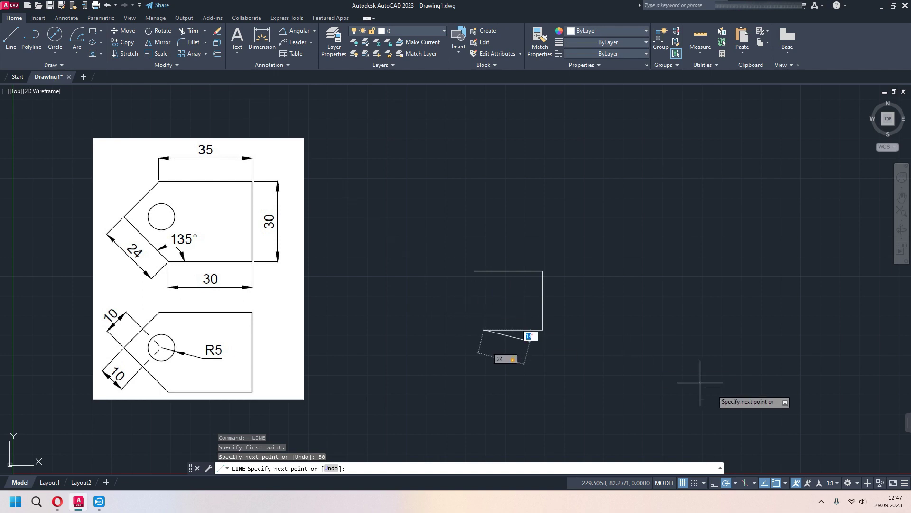
Set polar tracking to 45° increments
click(735, 484)
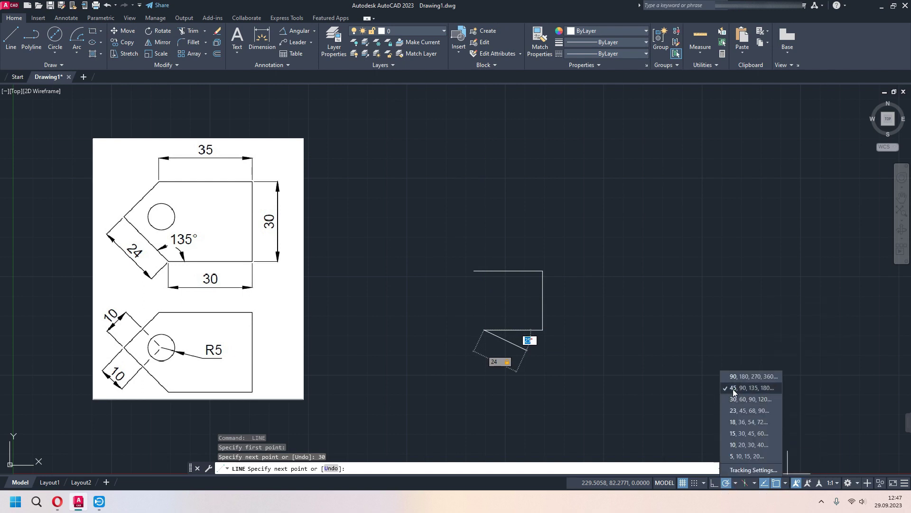
click(770, 387)
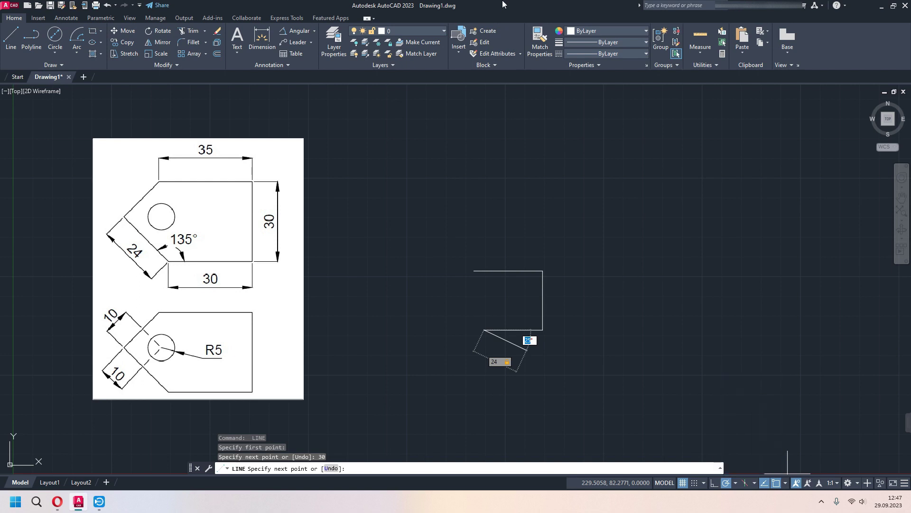
scroll(464, 310, up, 2)
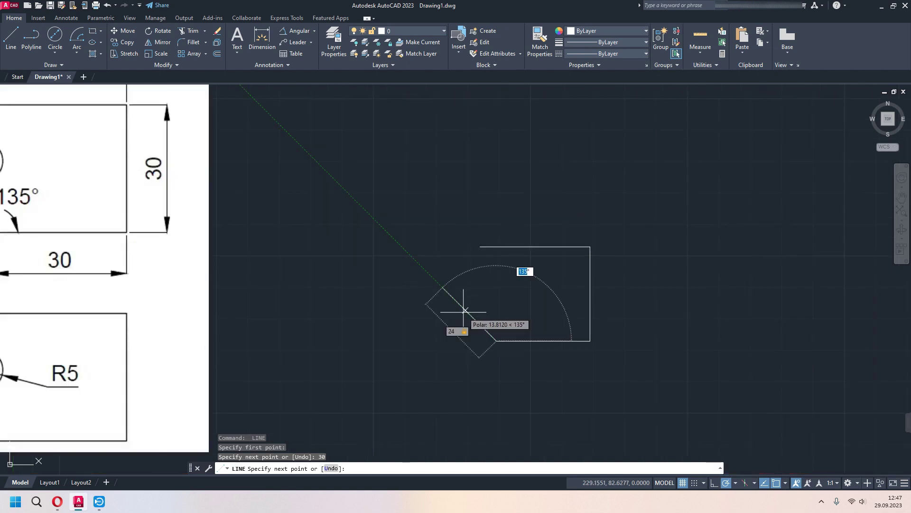
middle_drag(464, 310, 528, 301)
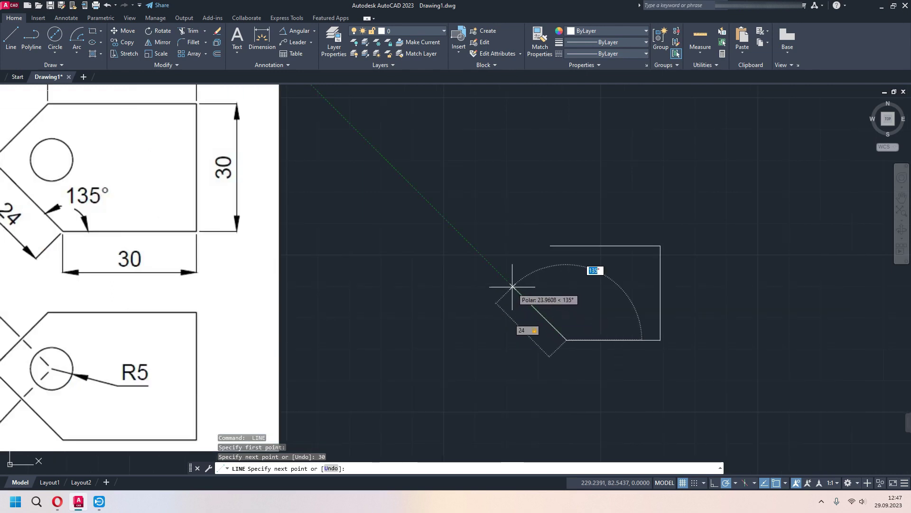
Draw the 24 edge at 135° and join a slanted edge to the top edge's left end
key(Return)
middle_drag(553, 281, 563, 331)
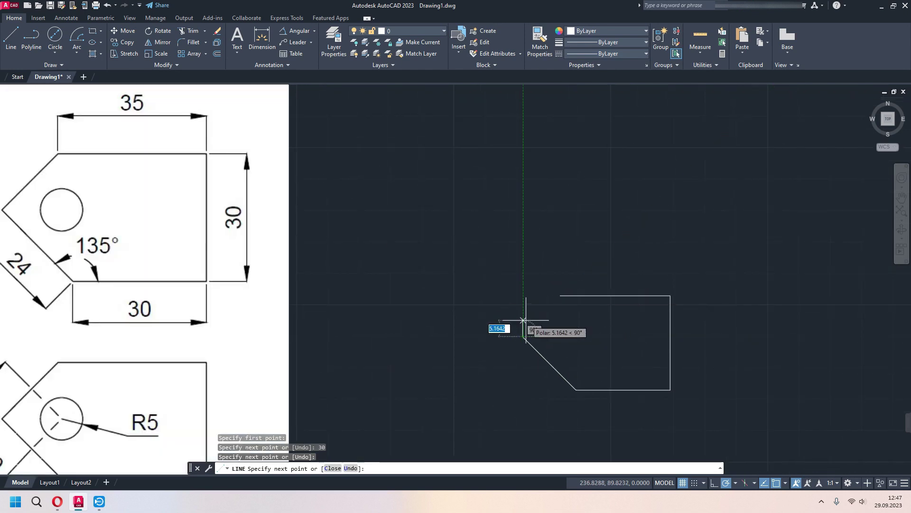
scroll(522, 320, down, 2)
middle_drag(535, 301, 504, 293)
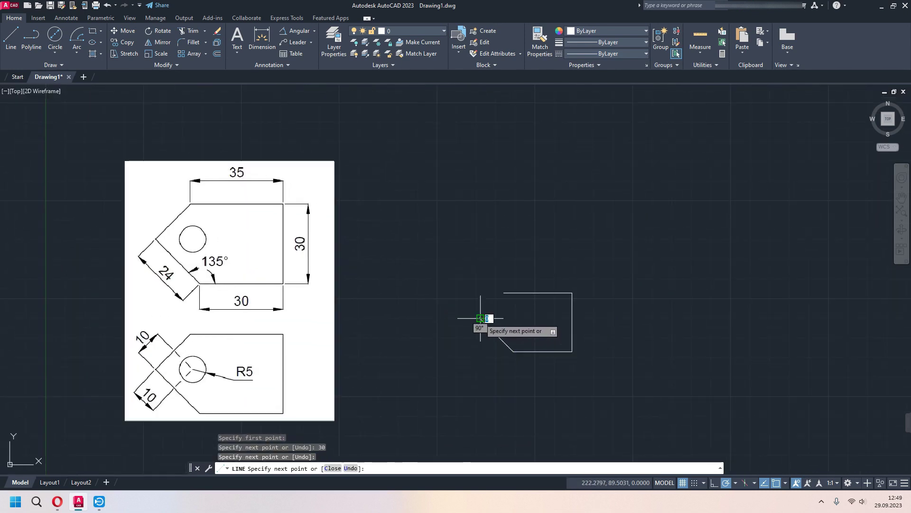
click(504, 292)
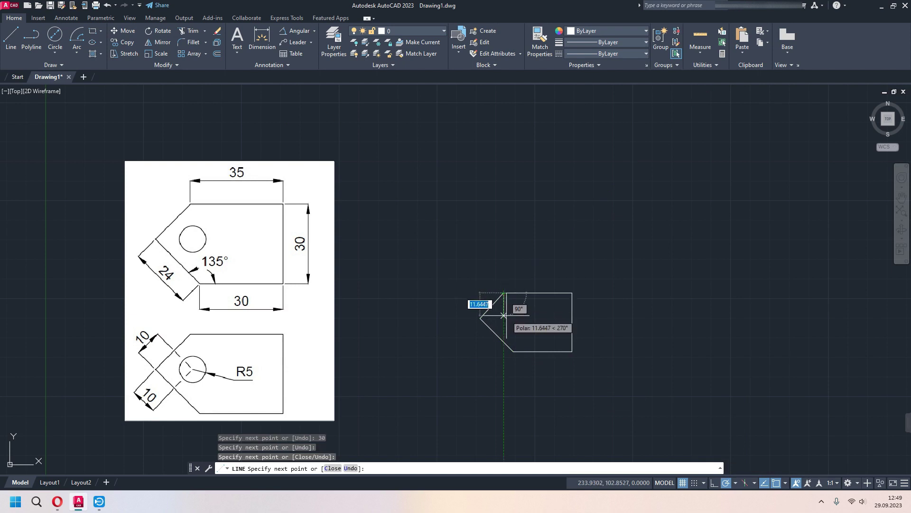
key(Escape)
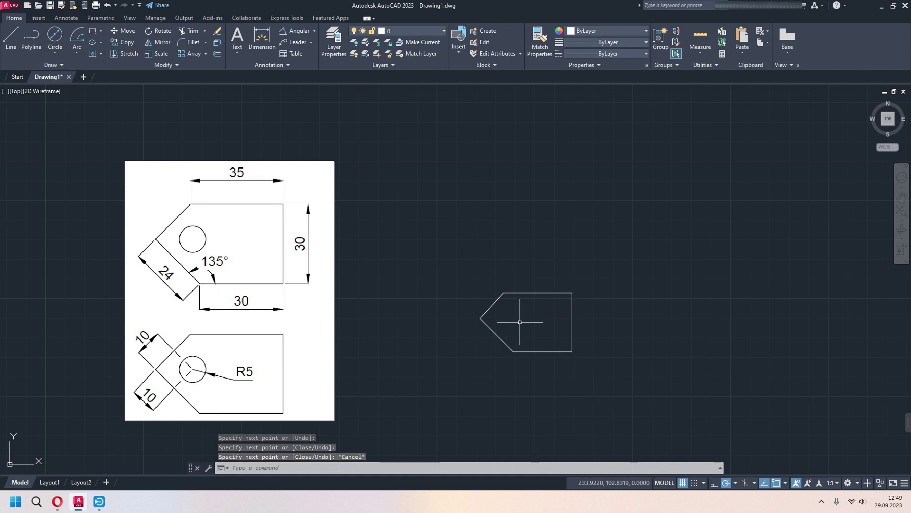
scroll(506, 325, up, 2)
Set the current drawing colour to dark red (153,27,30)
scroll(531, 332, down, 2)
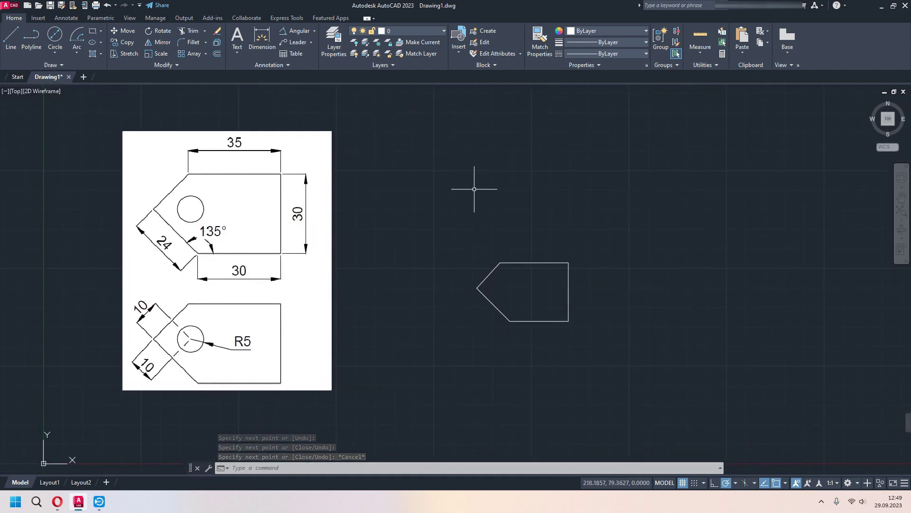
text(l)
key(Return)
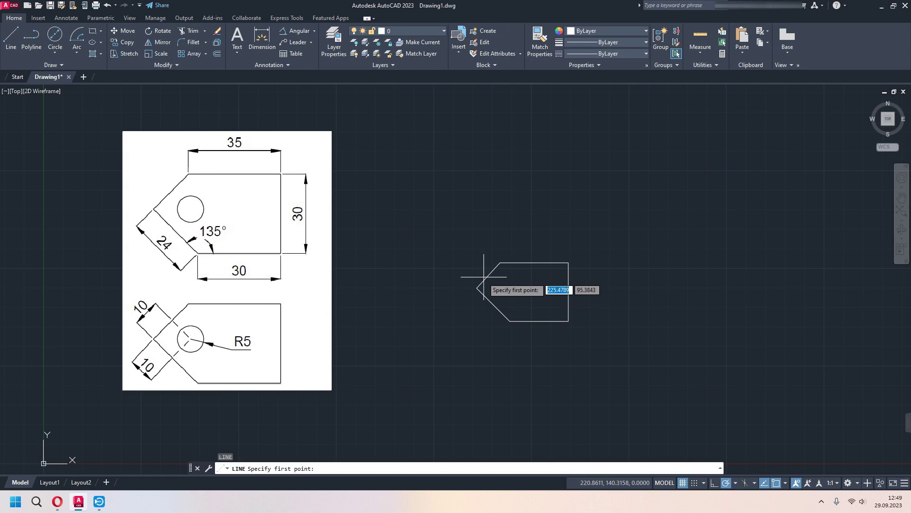
click(640, 33)
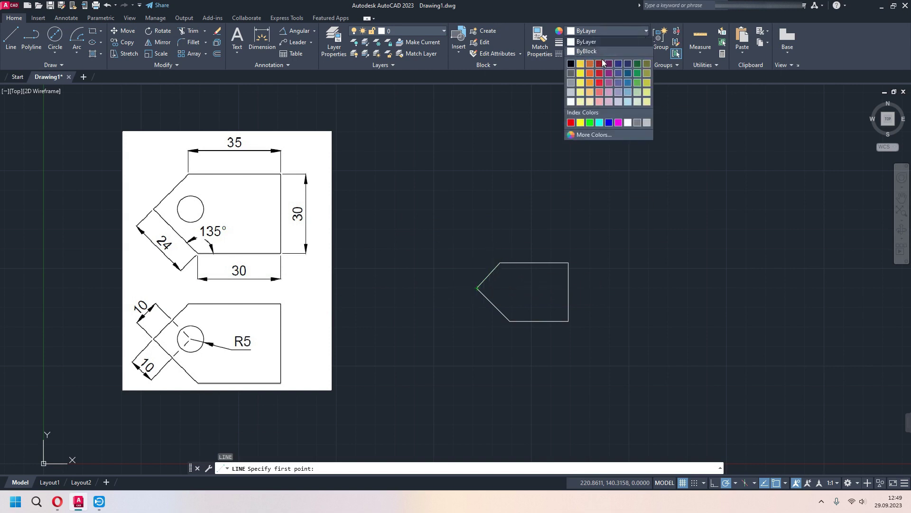
click(602, 63)
key(Escape)
Turn on Parallel object snap, keeping dark red as the current colour
middle_drag(780, 461, 784, 452)
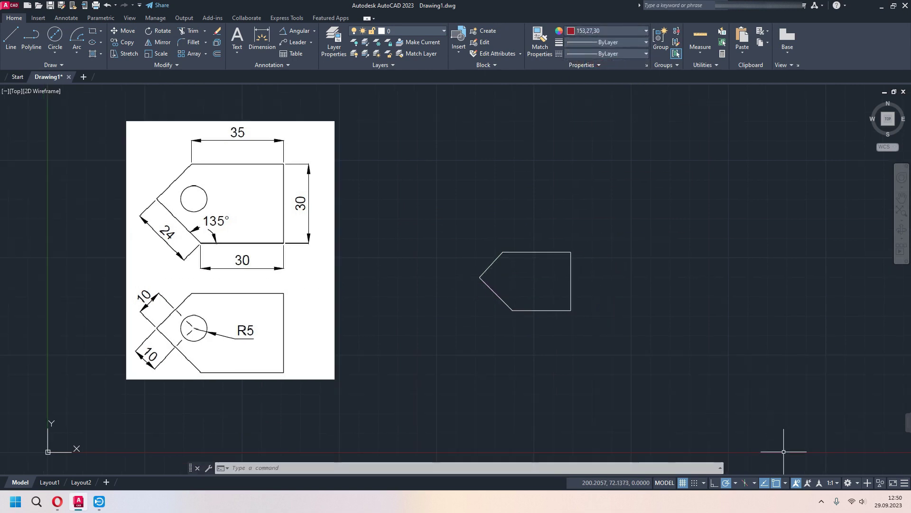
click(786, 483)
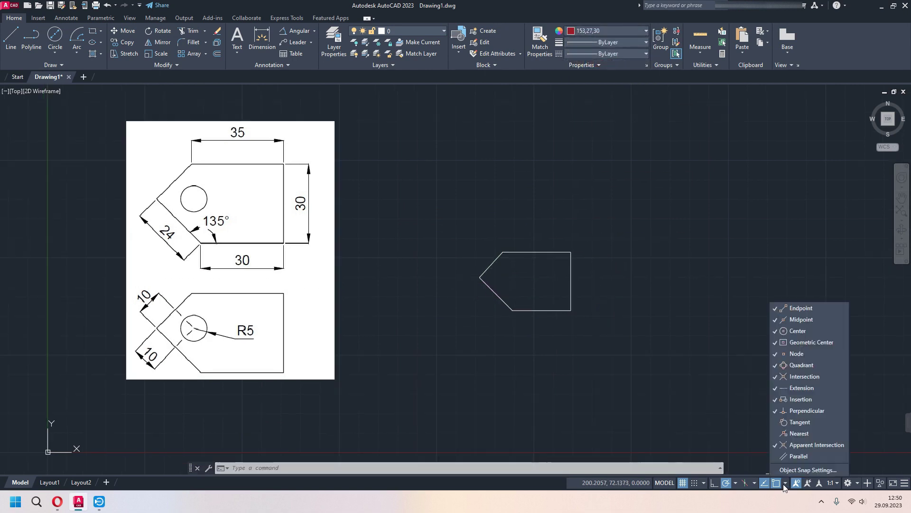
click(799, 457)
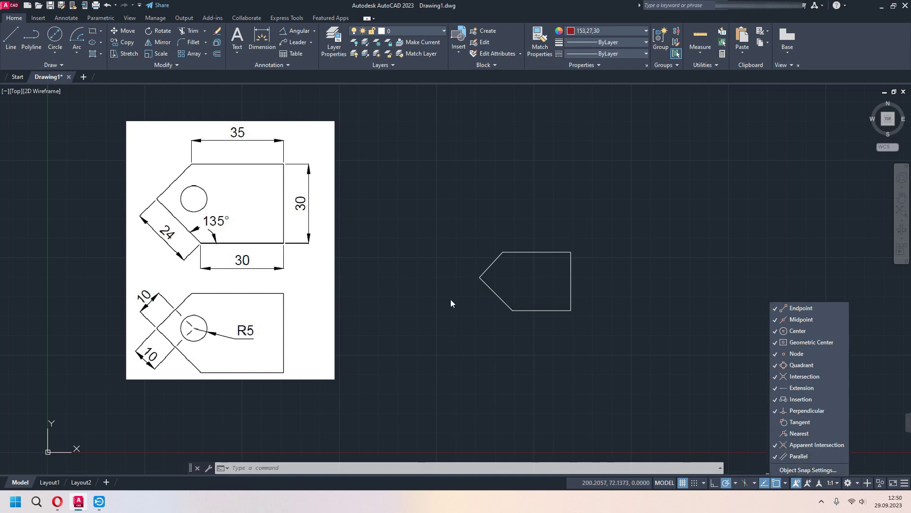
click(593, 30)
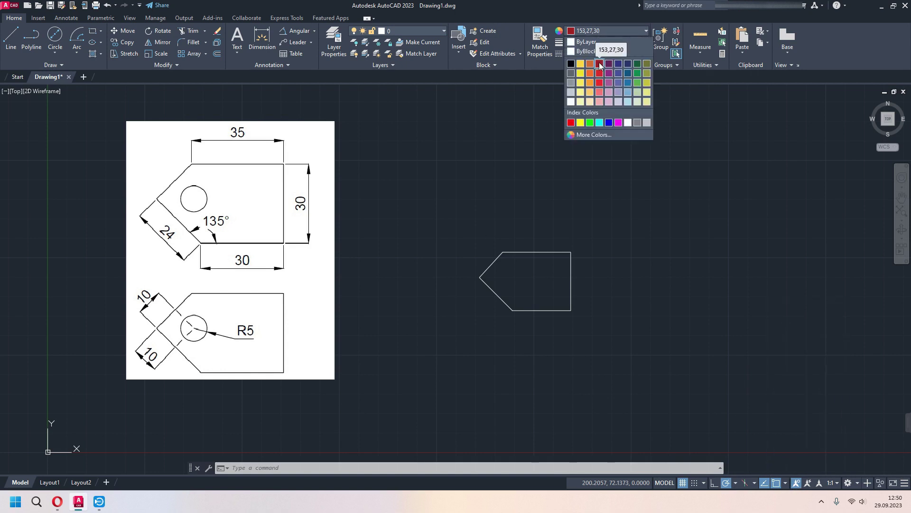
click(599, 64)
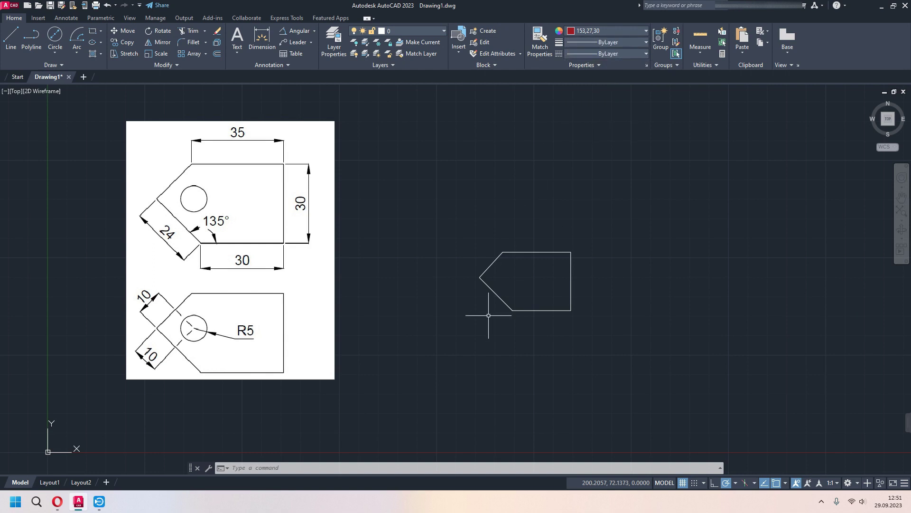
Draw a red 10-unit line from the plate's pointed corner into the plate
text(l)
key(Return)
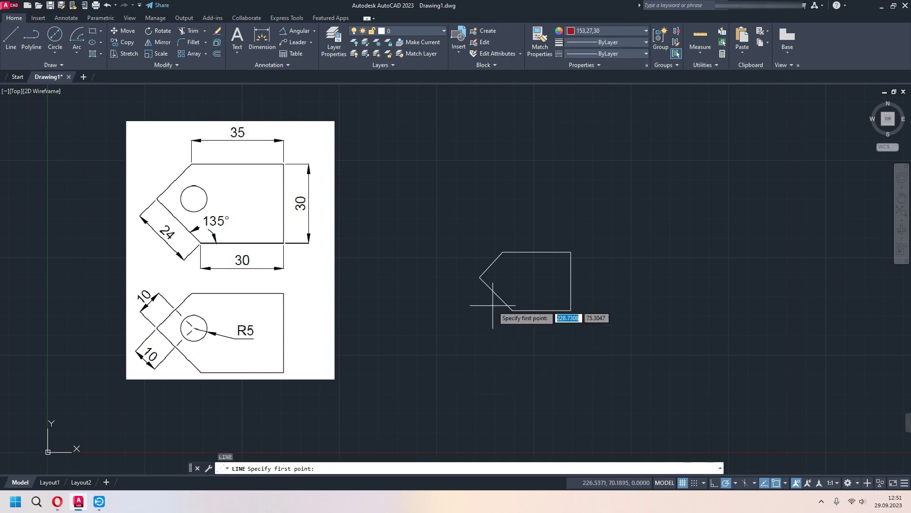
scroll(486, 307, up, 2)
click(472, 261)
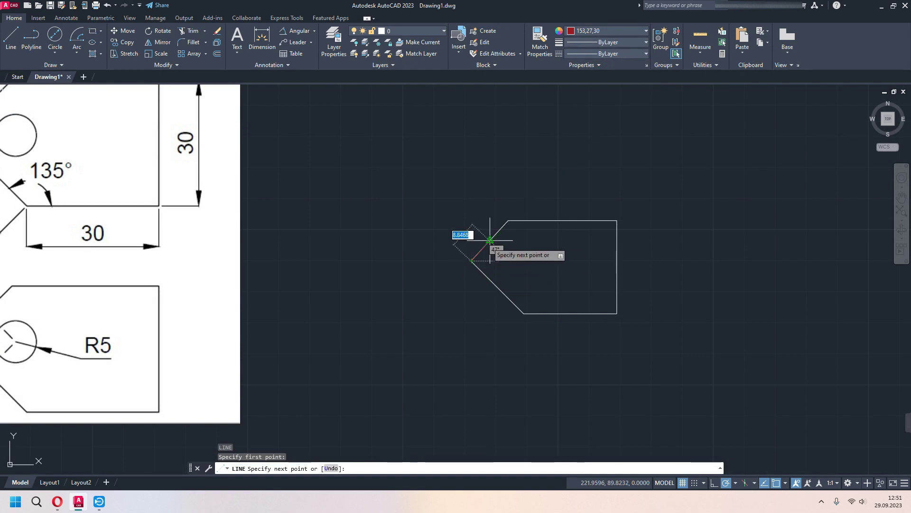
key(Return)
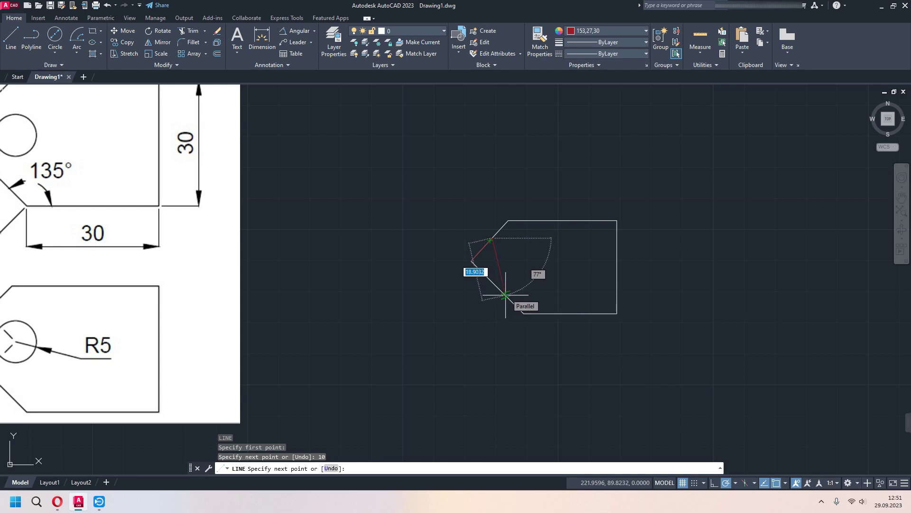
click(532, 274)
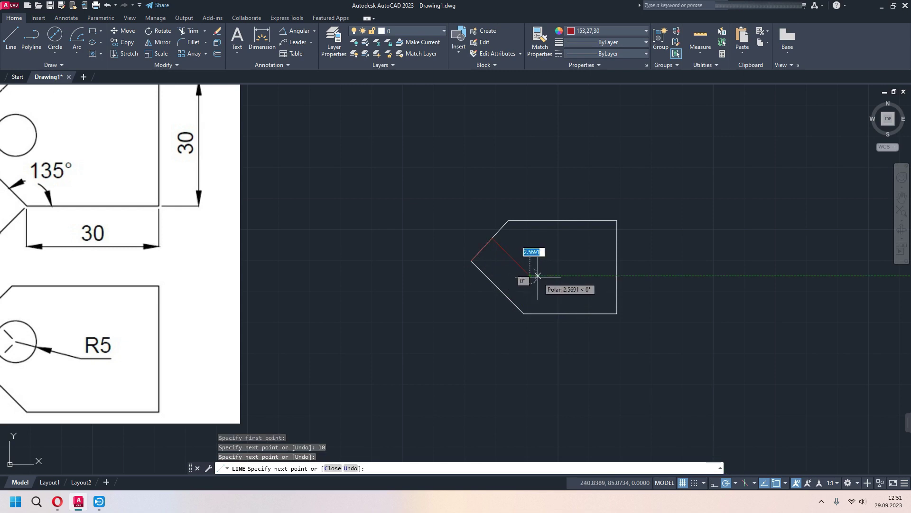
key(Escape)
middle_drag(417, 297, 419, 288)
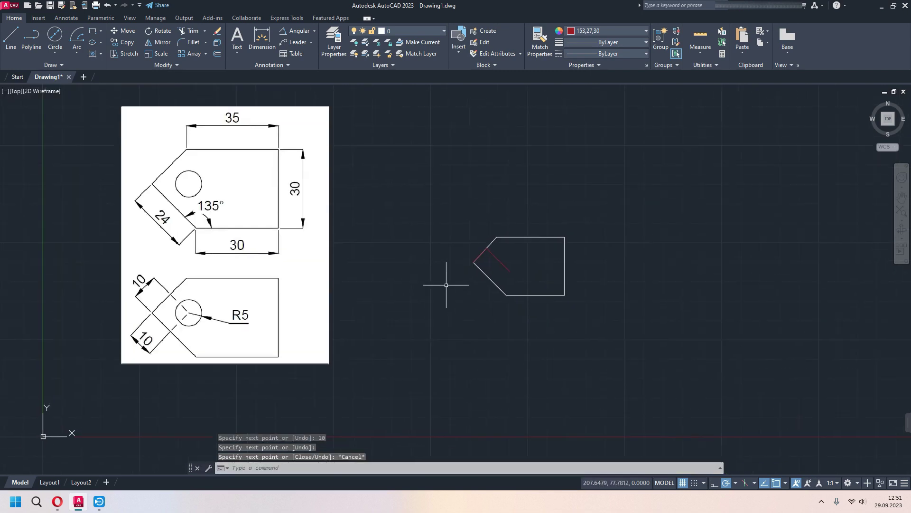
Draw the perpendicular 10-unit guide line across the first, then reset colour to ByLayer
key(Return)
scroll(471, 280, down, 2)
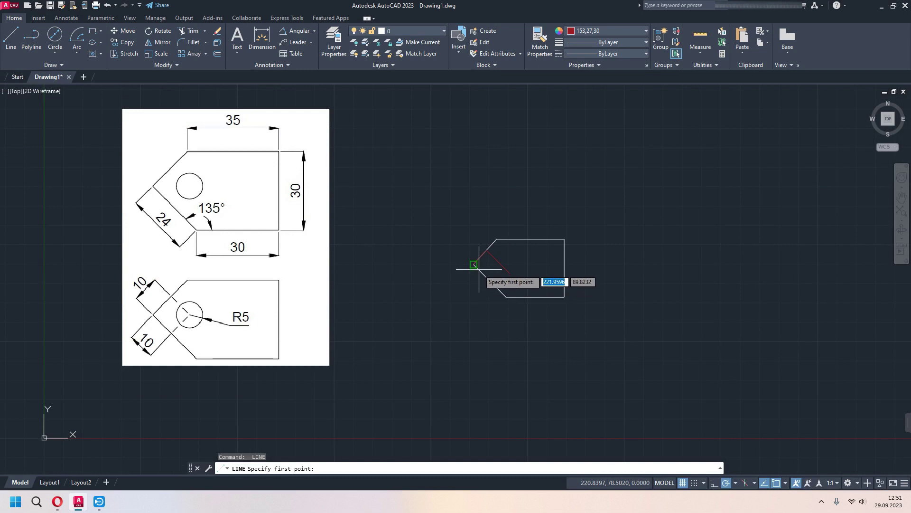
click(474, 264)
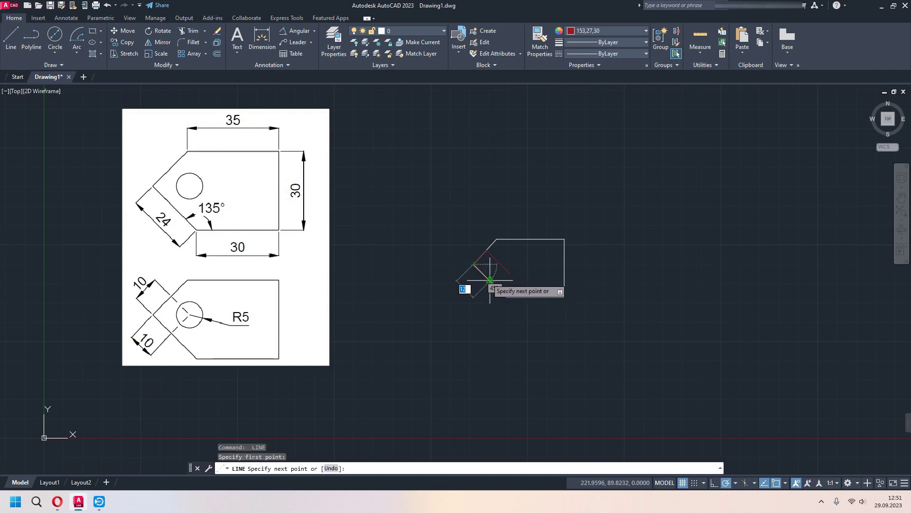
scroll(485, 279, up, 5)
scroll(494, 274, up, 2)
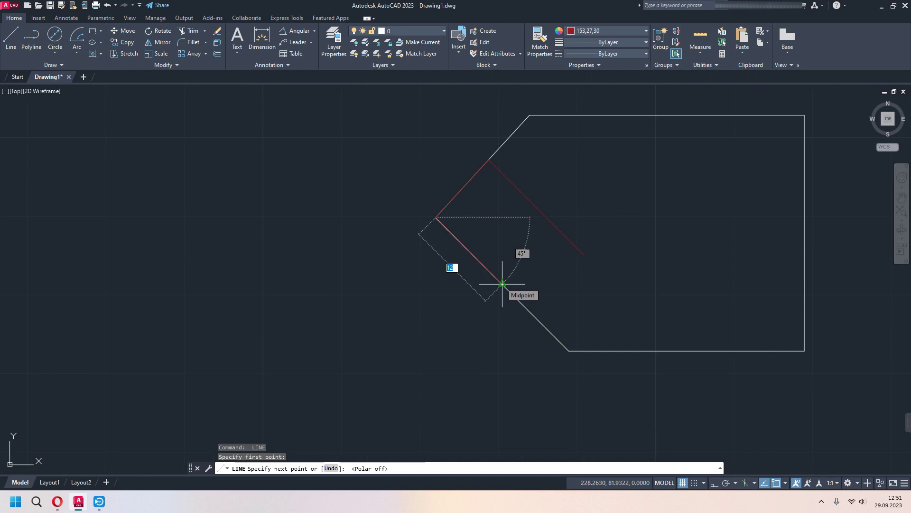
text(10)
key(Return)
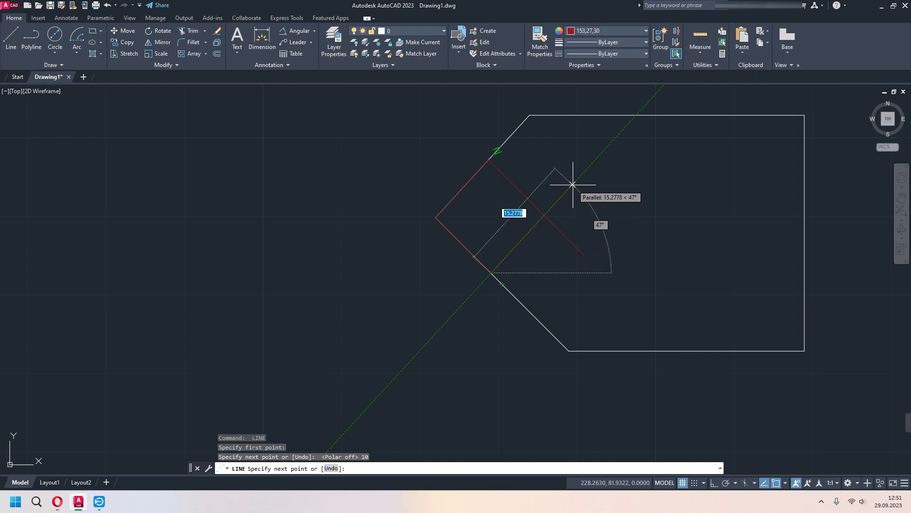
click(572, 184)
key(Escape)
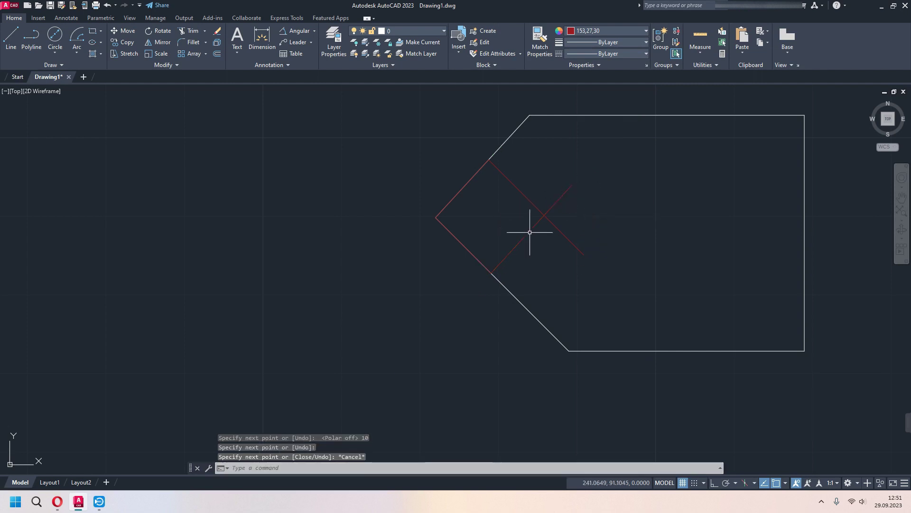
scroll(437, 247, down, 4)
scroll(393, 270, down, 2)
middle_drag(393, 271, 436, 263)
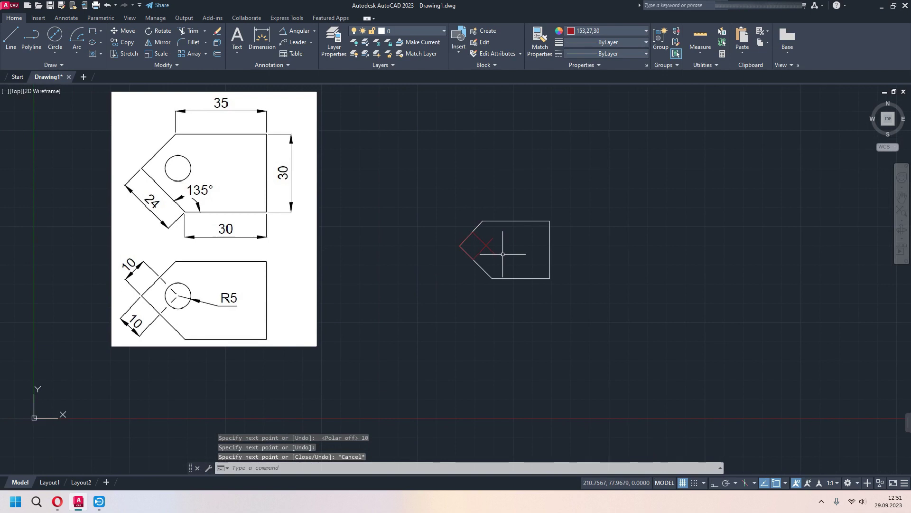
click(613, 32)
click(590, 42)
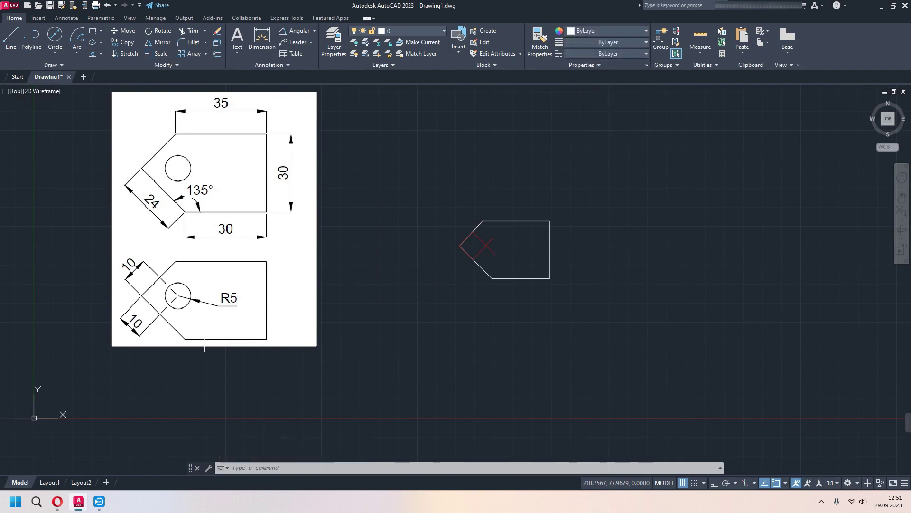
Draw a radius-5 circle centred at the guide-line intersection
click(55, 50)
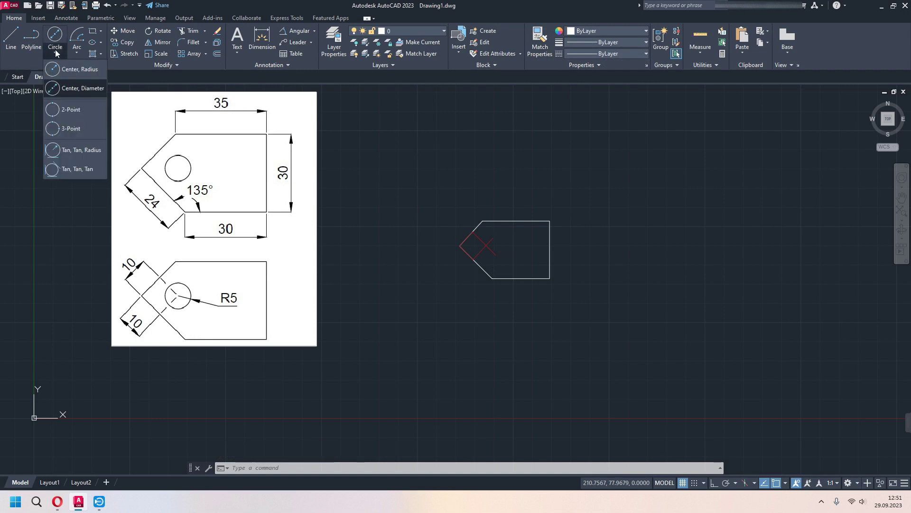
click(83, 67)
scroll(474, 266, up, 2)
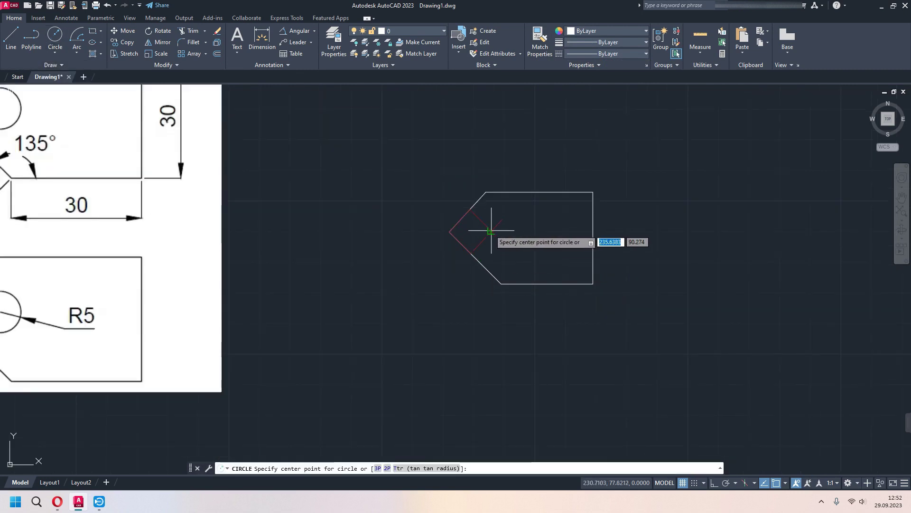
scroll(492, 231, up, 5)
scroll(498, 235, up, 1)
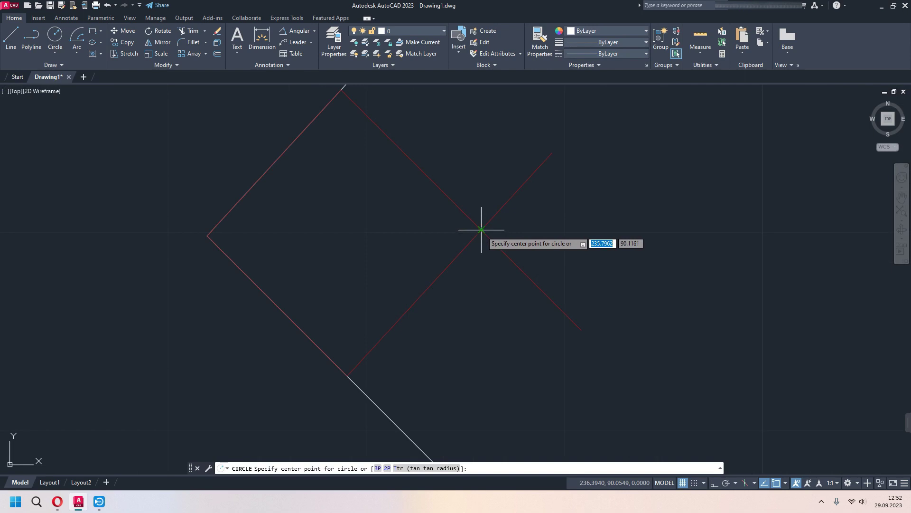
click(481, 230)
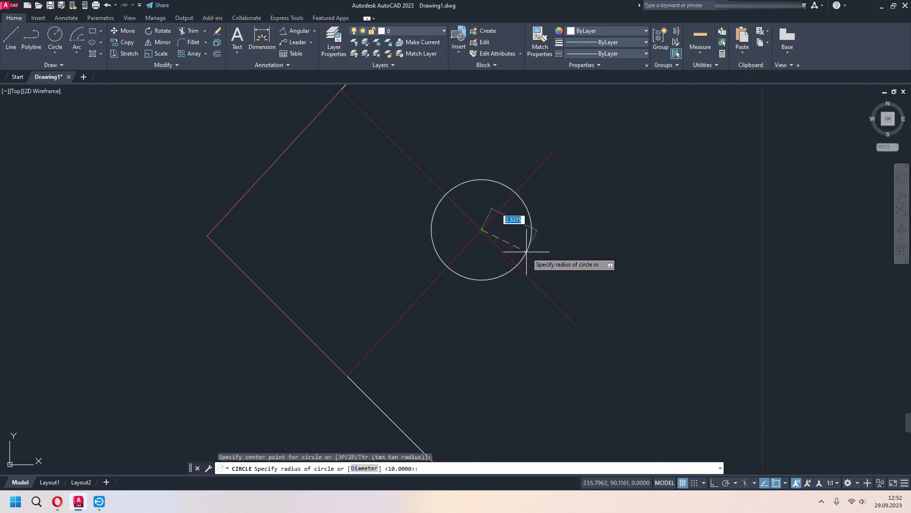
text(5)
key(Return)
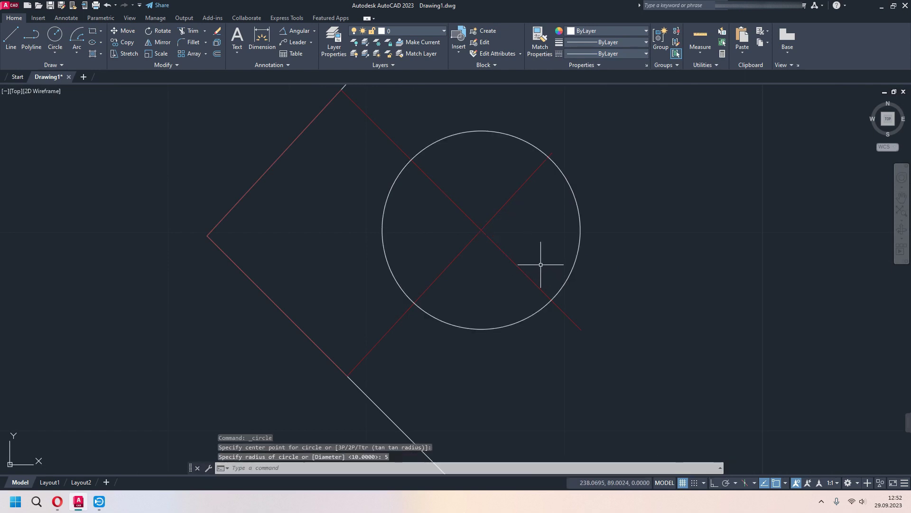
scroll(540, 264, down, 6)
middle_drag(537, 261, 530, 259)
scroll(530, 260, up, 2)
scroll(448, 180, up, 4)
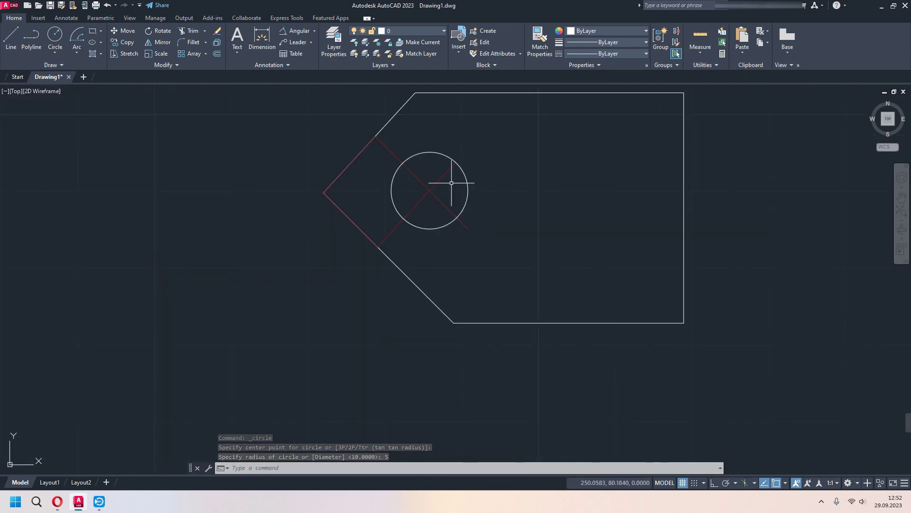
Erase the red guide lines around the hole
click(443, 180)
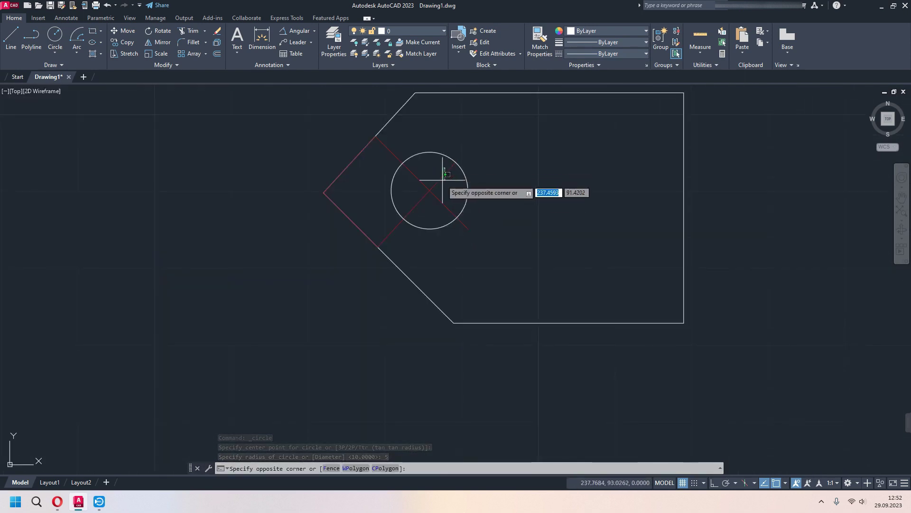
click(409, 204)
key(Delete)
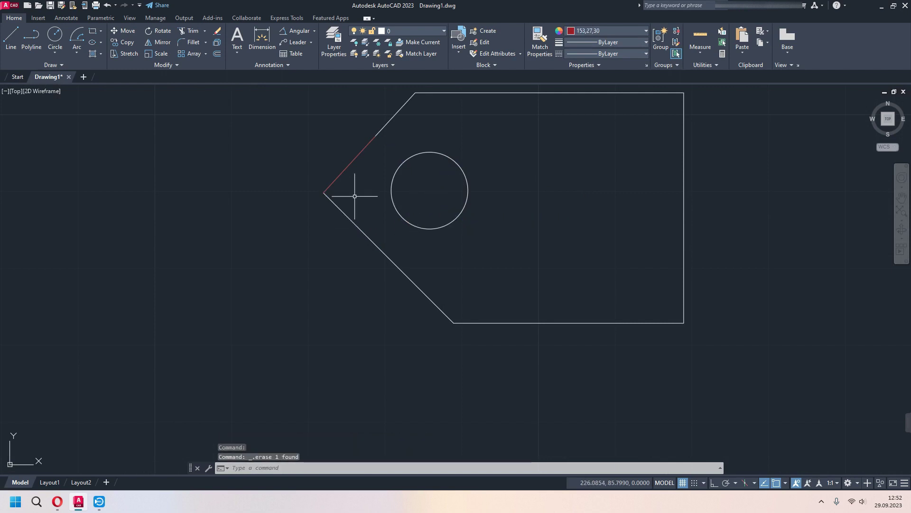
click(350, 163)
scroll(437, 159, down, 6)
text(dim)
key(Return)
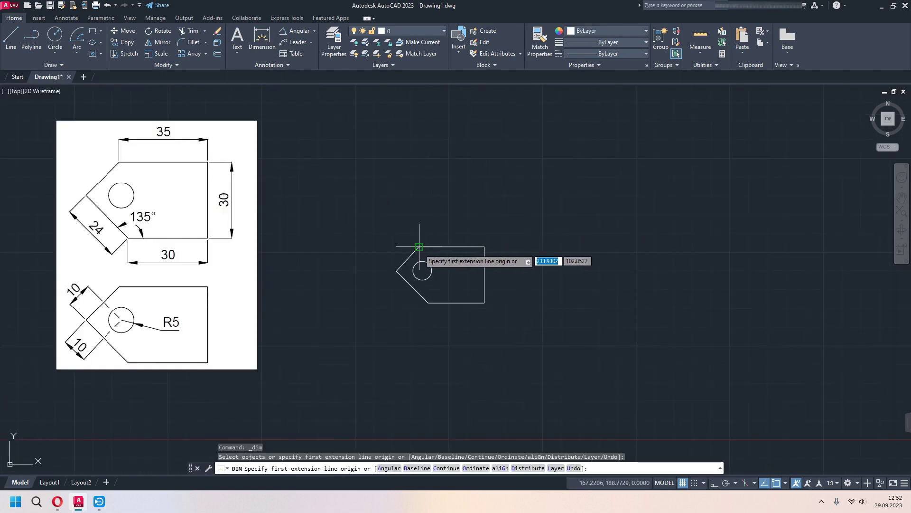
Add linear dimensions: 35 along the top edge, 30 on the right edge, 30 along the bottom edge
click(420, 246)
click(485, 246)
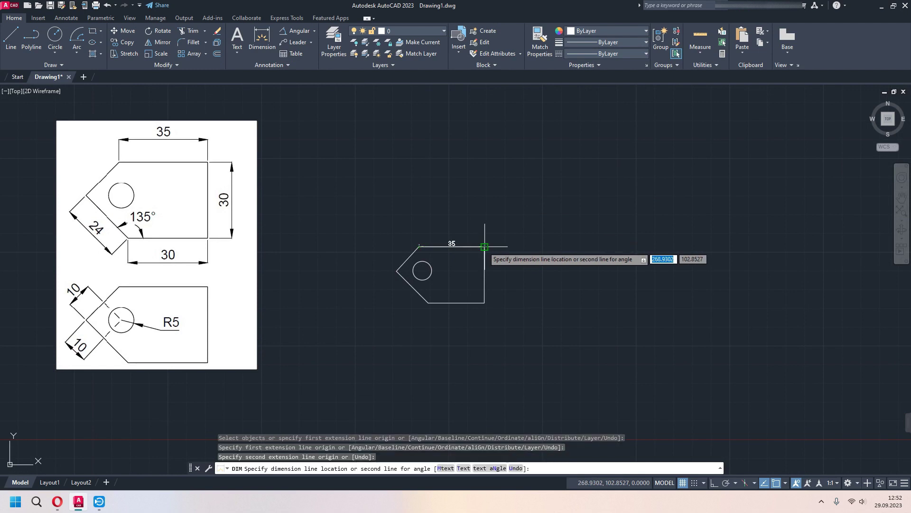
click(484, 229)
click(485, 246)
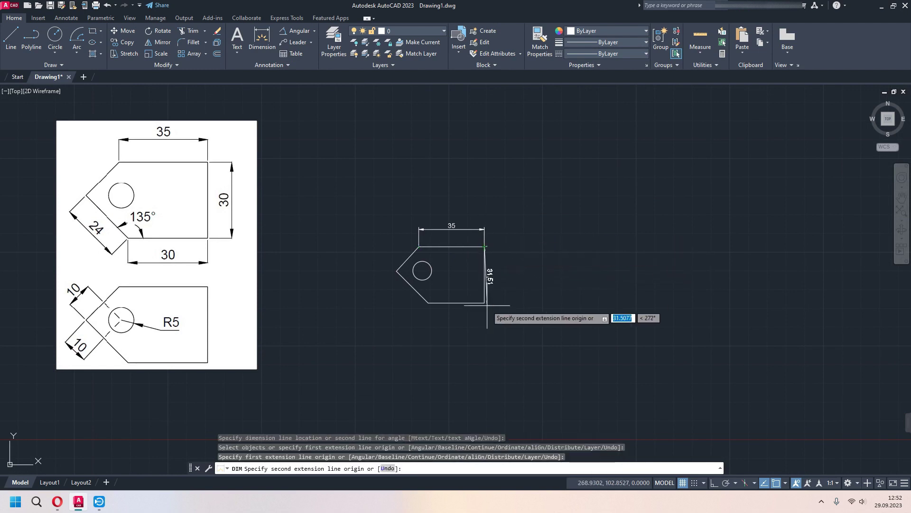
click(484, 303)
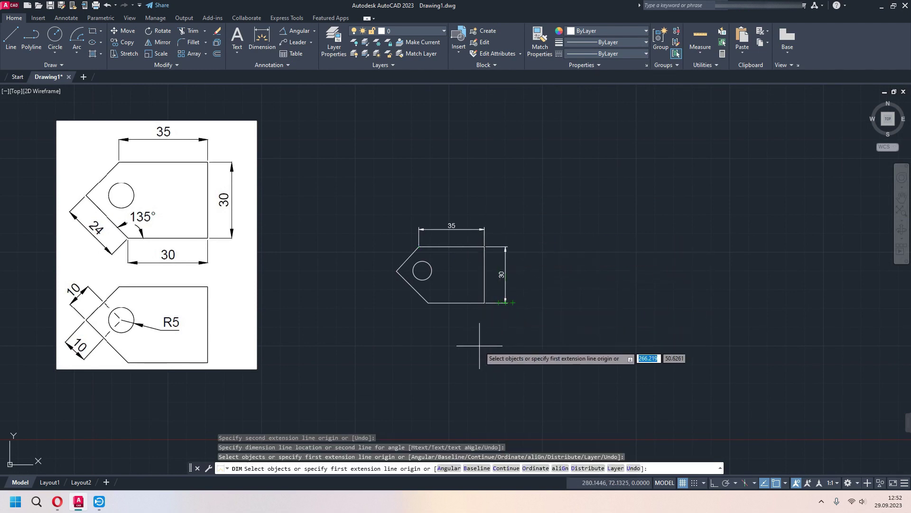
click(485, 303)
click(428, 302)
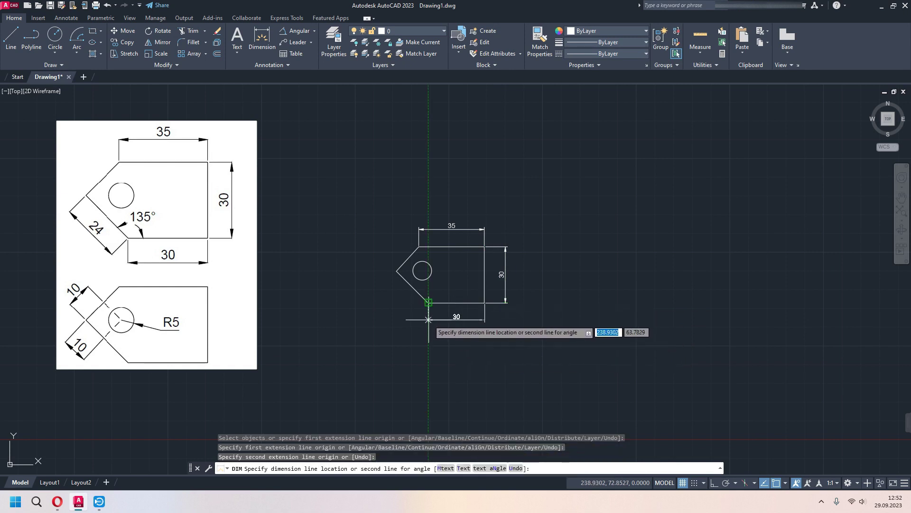
click(428, 321)
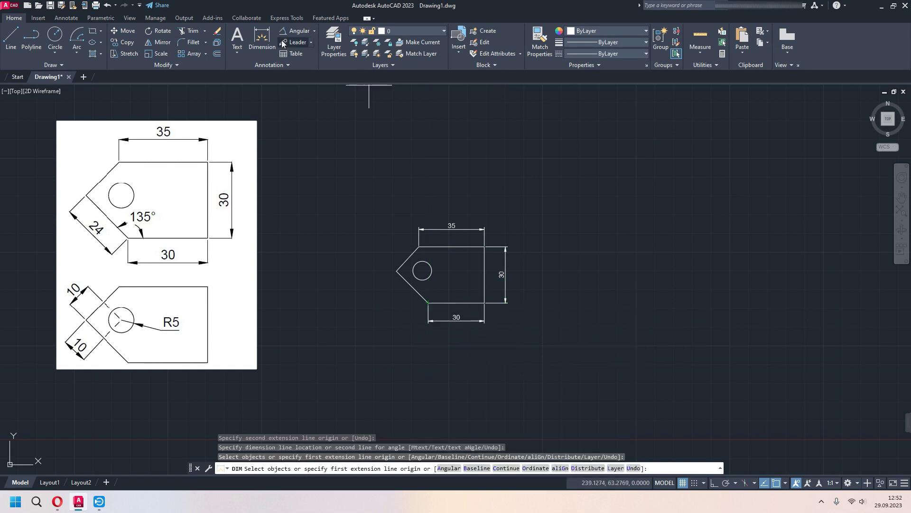
Add the 24 aligned dimension along the slanted edge
click(297, 31)
click(306, 65)
click(429, 302)
click(397, 271)
click(394, 293)
Add the 135° angular dimension between the slanted and bottom edges
click(312, 32)
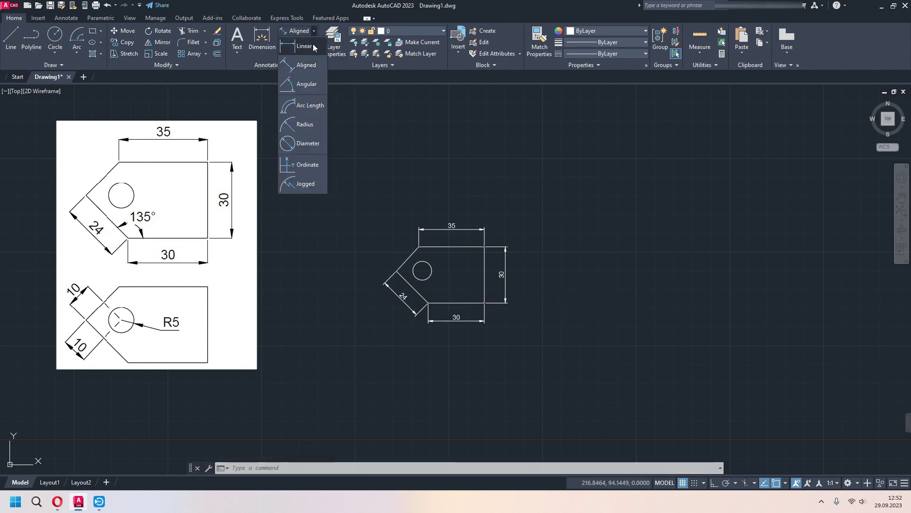
click(308, 84)
click(434, 302)
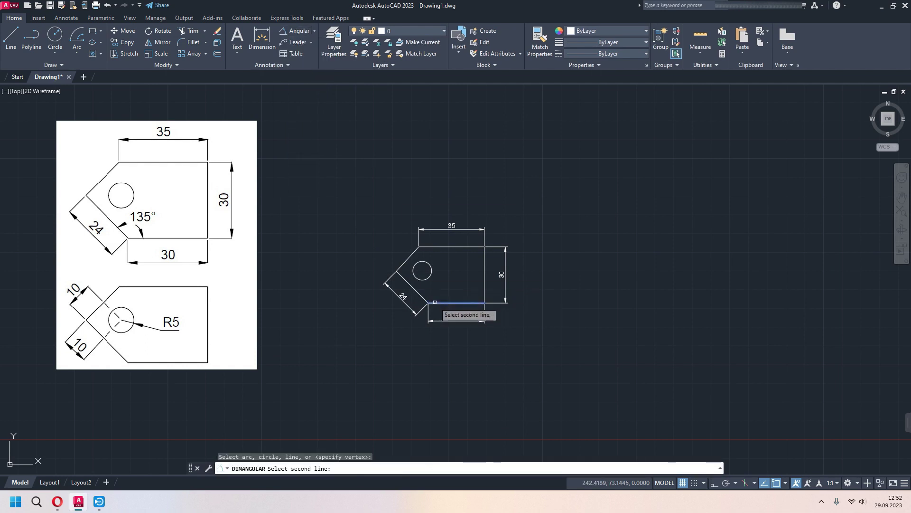
click(420, 294)
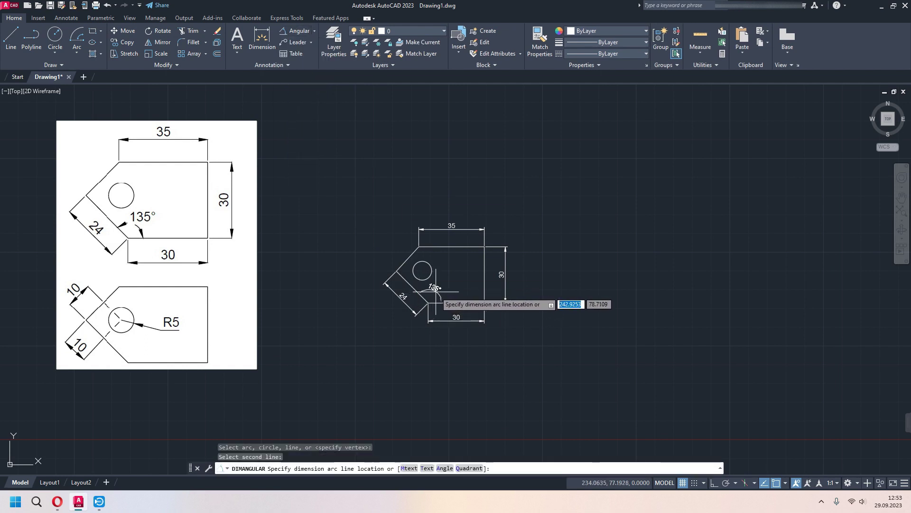
click(434, 290)
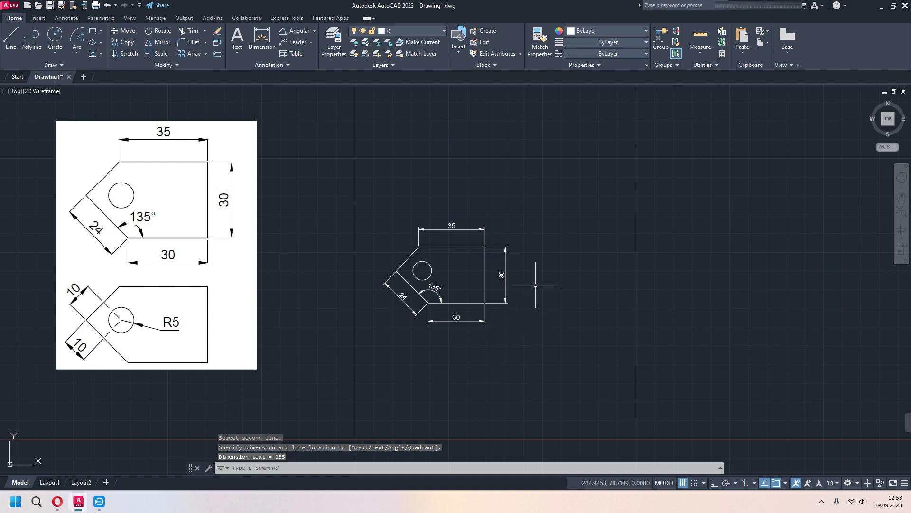
Add the R5 radius dimension to the hole
click(314, 30)
click(309, 131)
click(429, 264)
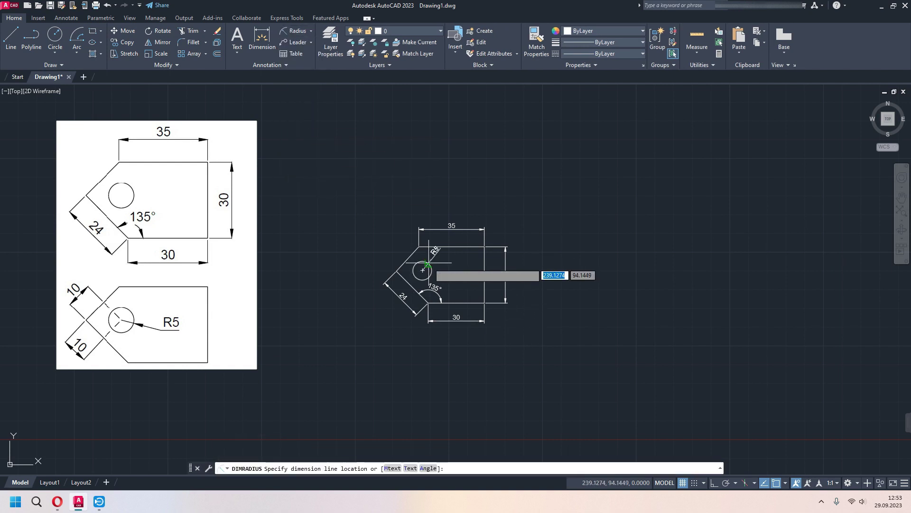
click(449, 262)
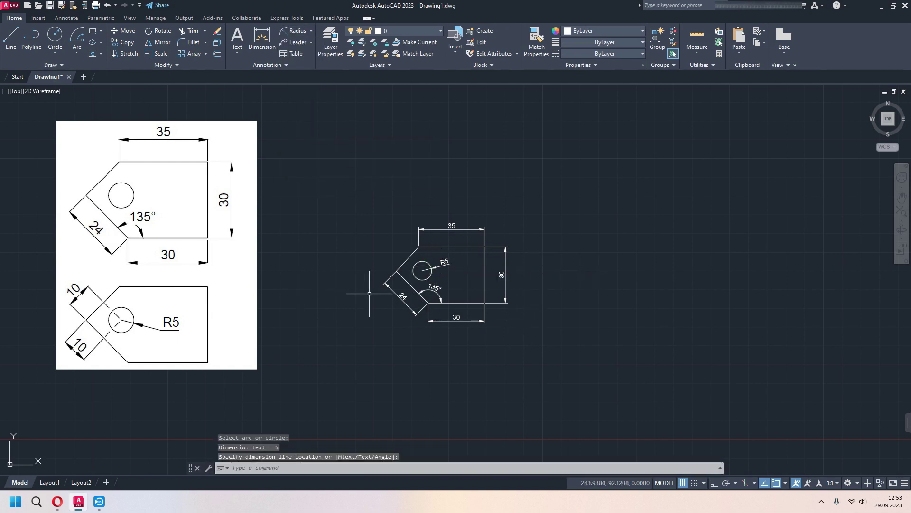
scroll(369, 294, up, 2)
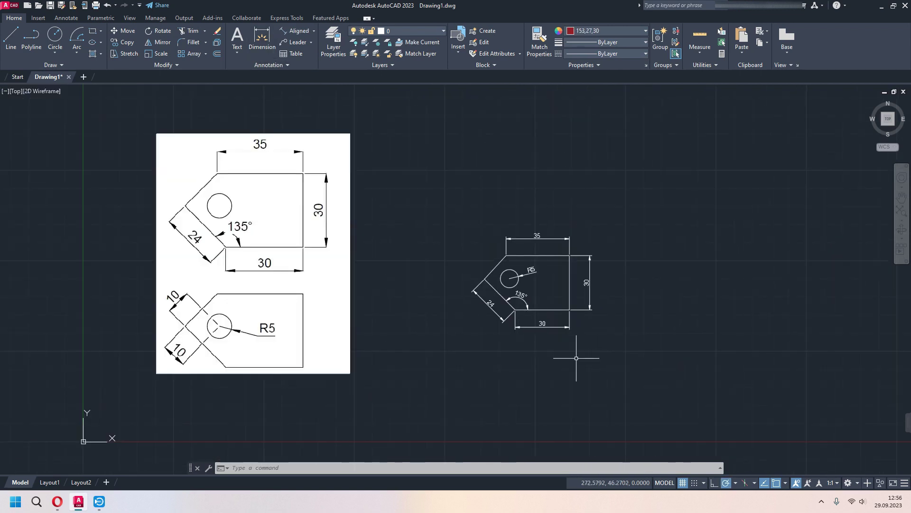